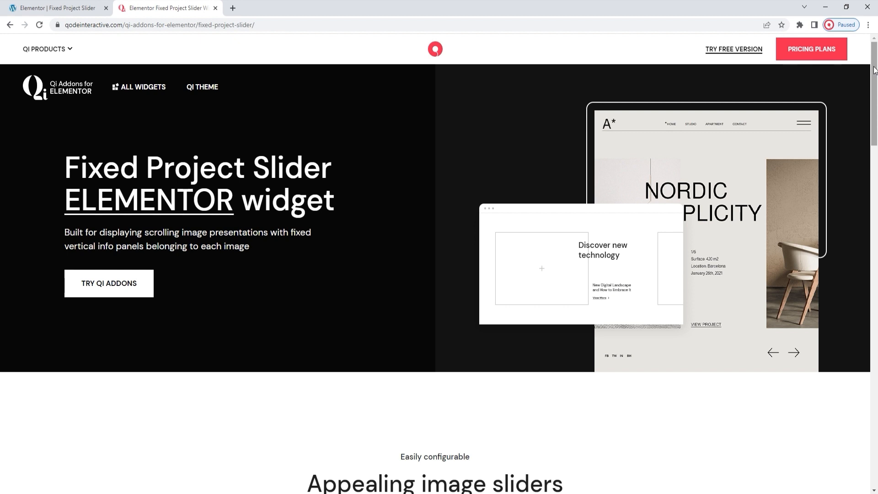
# Step: Look through the Fixed Project Slider widget page, from the image slider showcase down to the numbered feature examples
pyautogui.moveTo(875, 70); pyautogui.dragTo(876, 158)
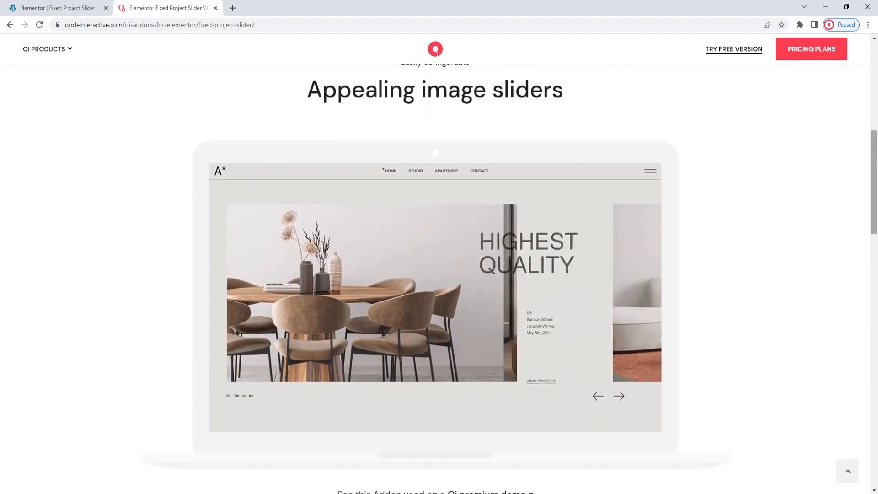
pyautogui.moveTo(877, 158); pyautogui.dragTo(877, 164)
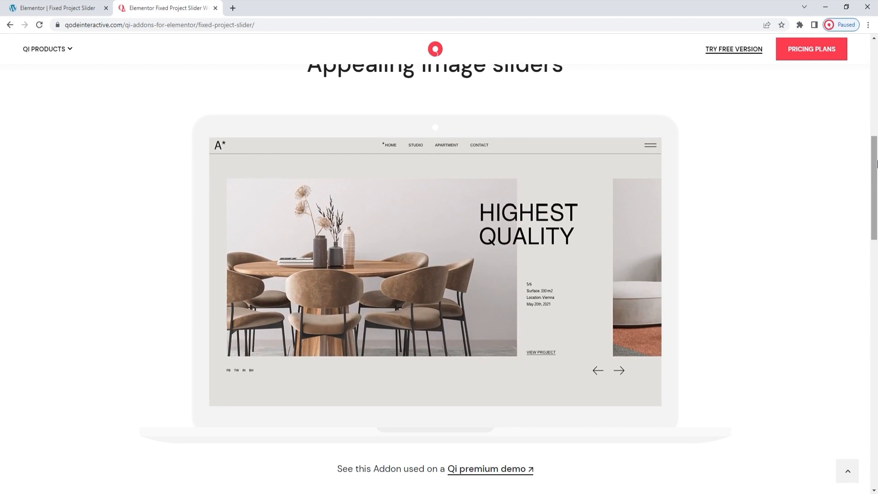
pyautogui.moveTo(877, 163); pyautogui.dragTo(877, 170)
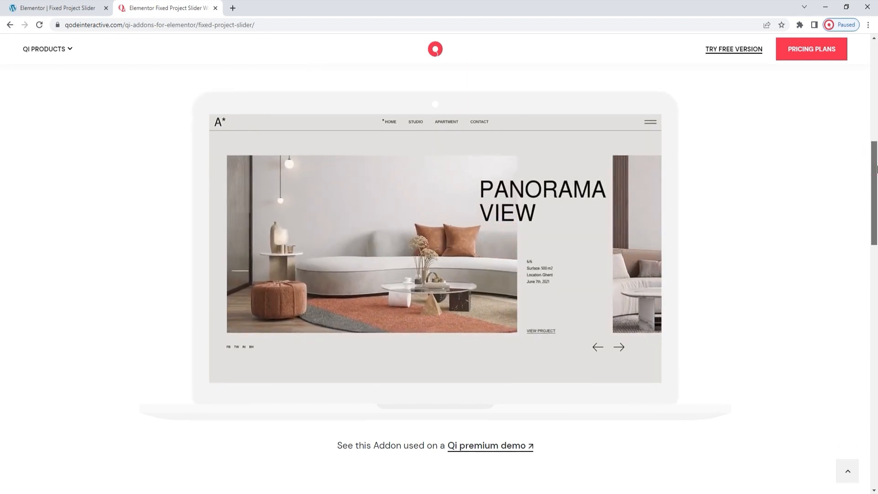
pyautogui.moveTo(877, 170); pyautogui.dragTo(876, 309)
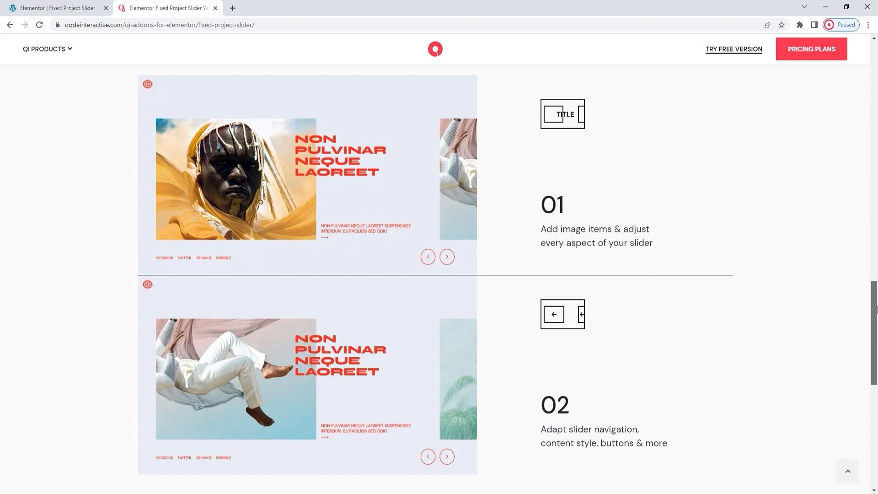
pyautogui.moveTo(876, 309); pyautogui.dragTo(876, 341)
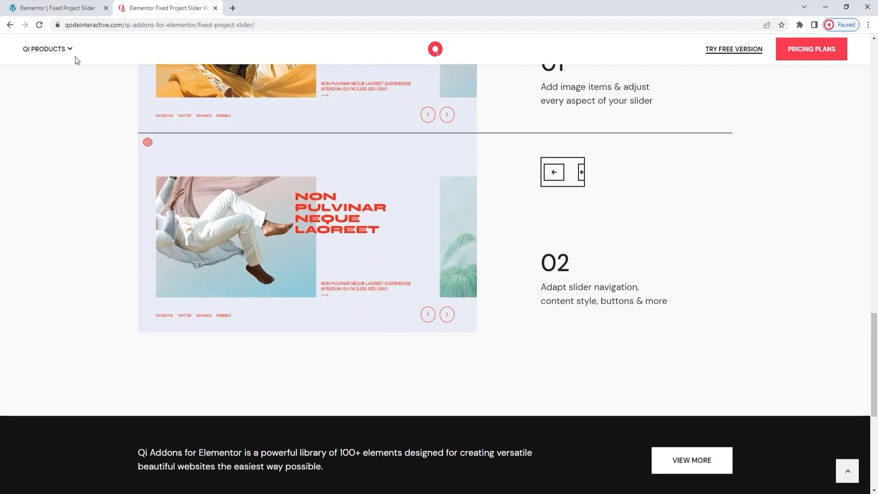
# Step: Switch to the Elementor editor, search the widgets for "fixed" and add the Fixed Project Slider to the empty page
pyautogui.click(47, 14)
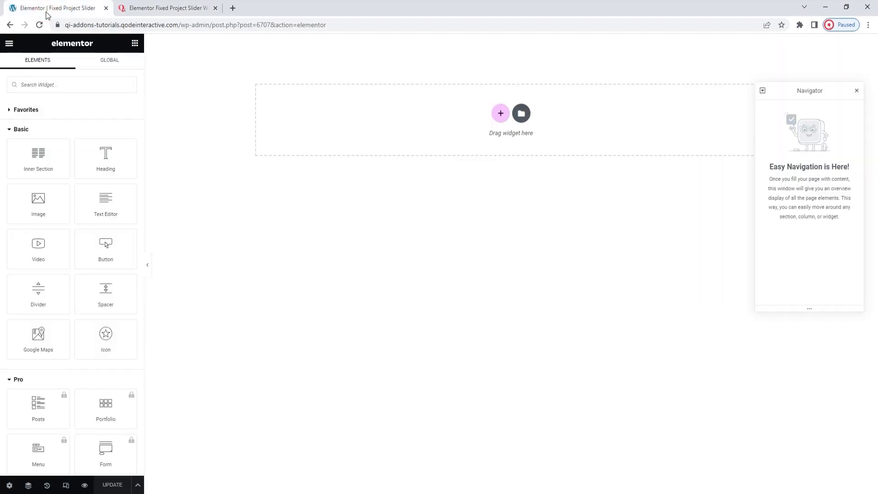
pyautogui.click(66, 85)
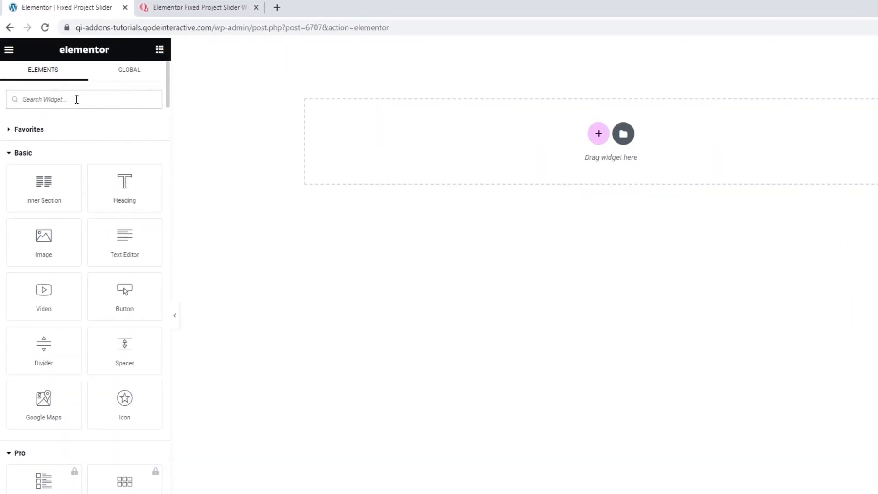
pyautogui.write('fixed')
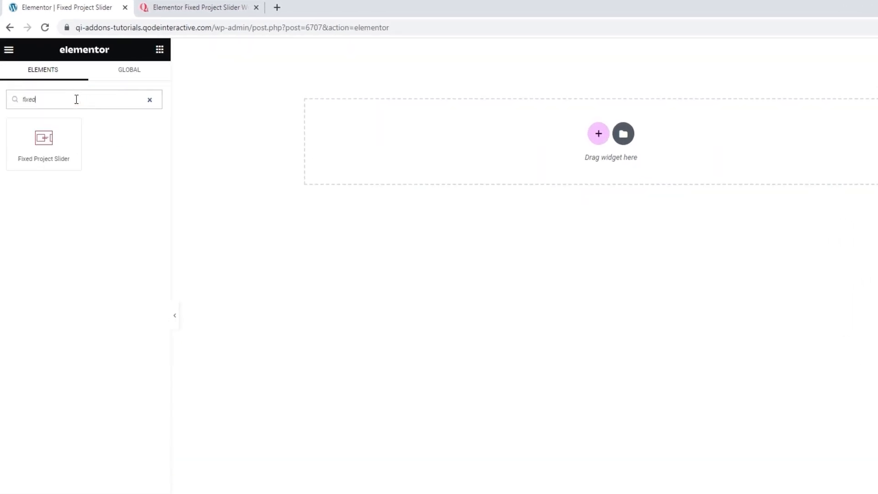
pyautogui.moveTo(44, 139); pyautogui.dragTo(570, 141)
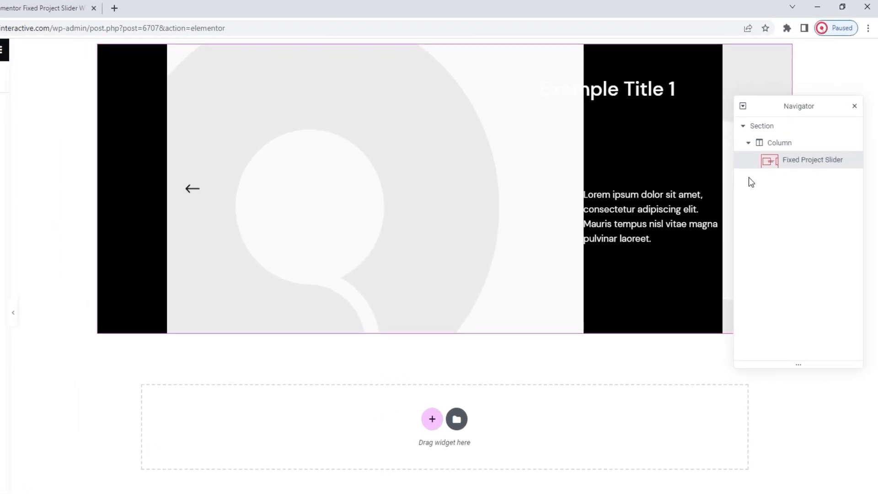
# Step: Set the slider's parent section to Full Width content with No Gap between columns
pyautogui.click(765, 129)
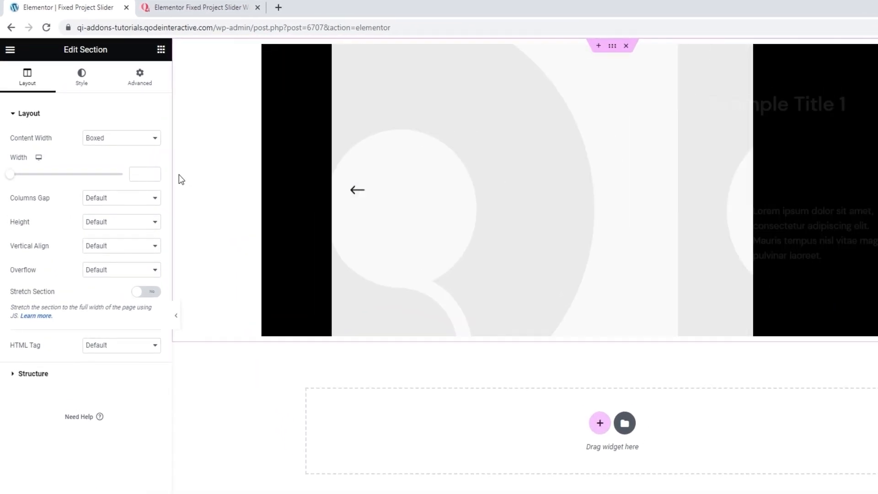
pyautogui.click(138, 139)
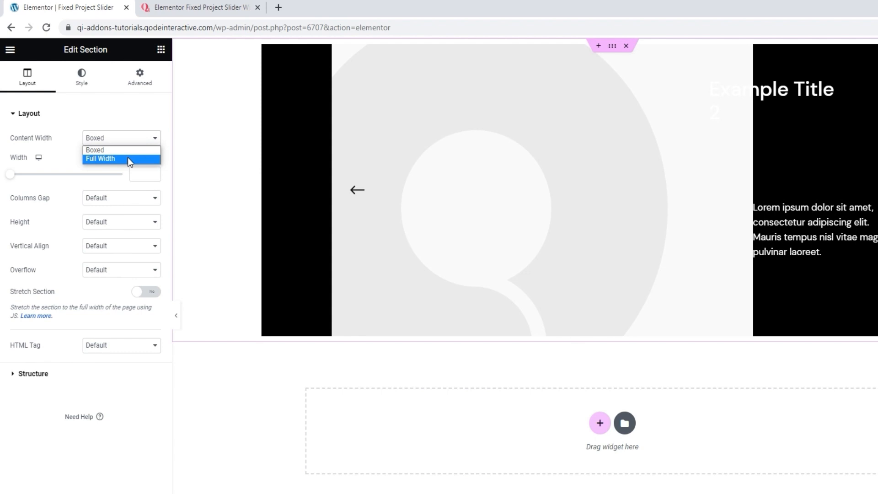
pyautogui.click(128, 160)
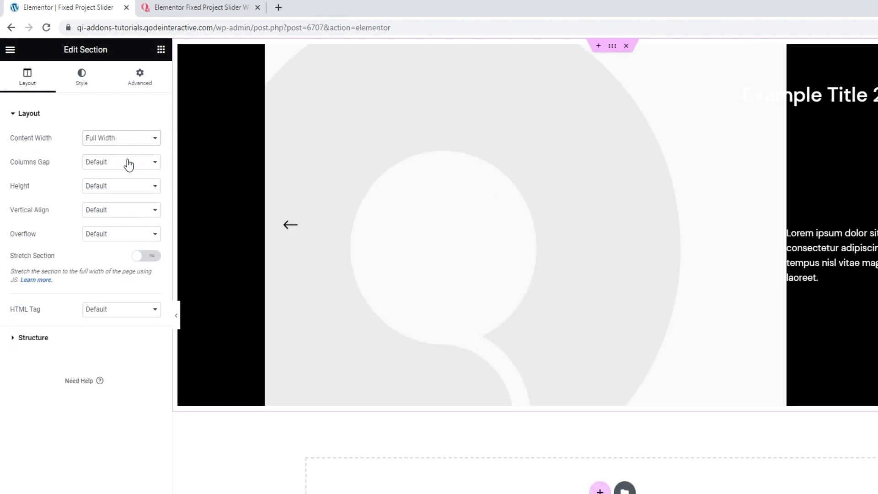
pyautogui.click(128, 164)
pyautogui.click(120, 182)
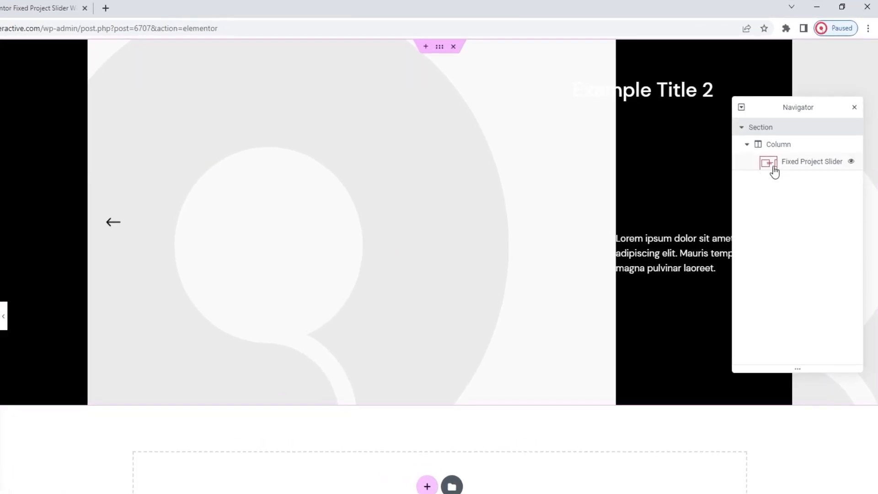
# Step: Set Enable Slider Autoplay to No for the Fixed Project Slider and close the Navigator
pyautogui.click(798, 139)
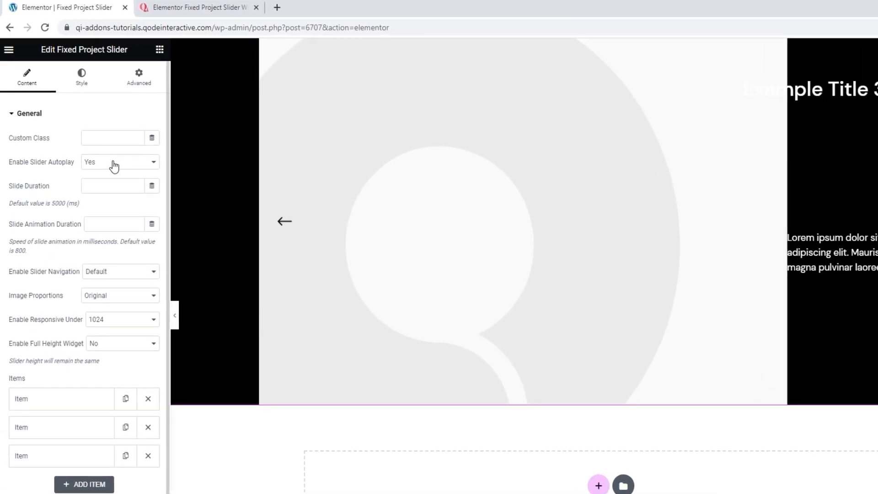
pyautogui.click(114, 167)
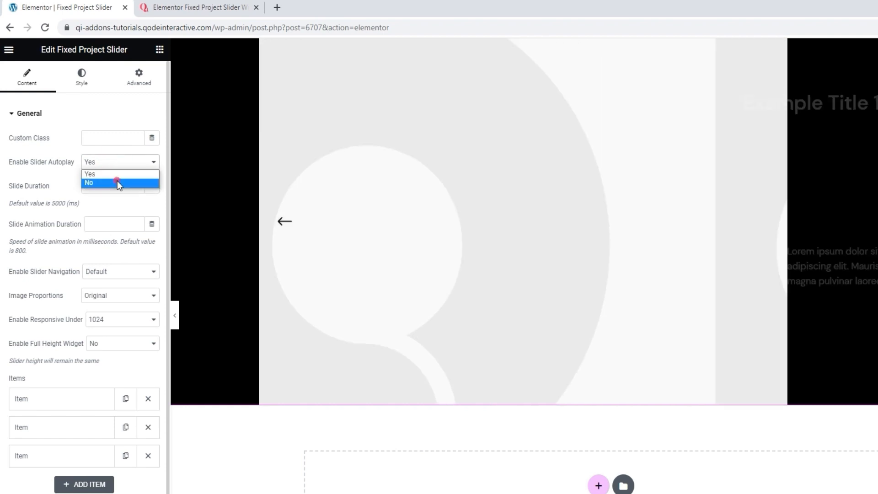
pyautogui.click(117, 180)
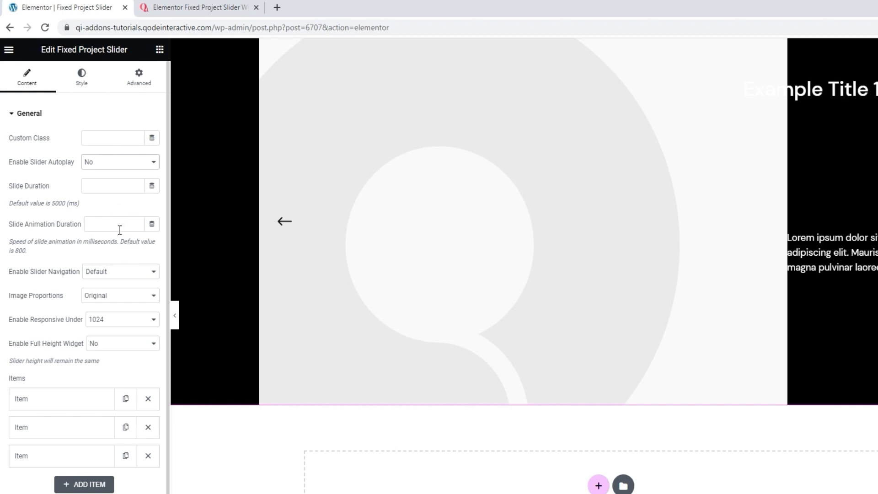
pyautogui.scroll(-1, 120, 229)
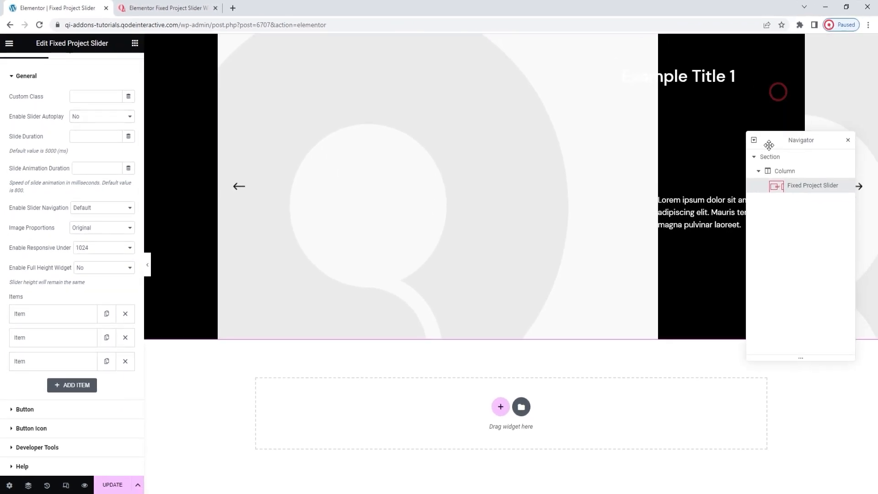
pyautogui.moveTo(768, 145); pyautogui.dragTo(772, 252)
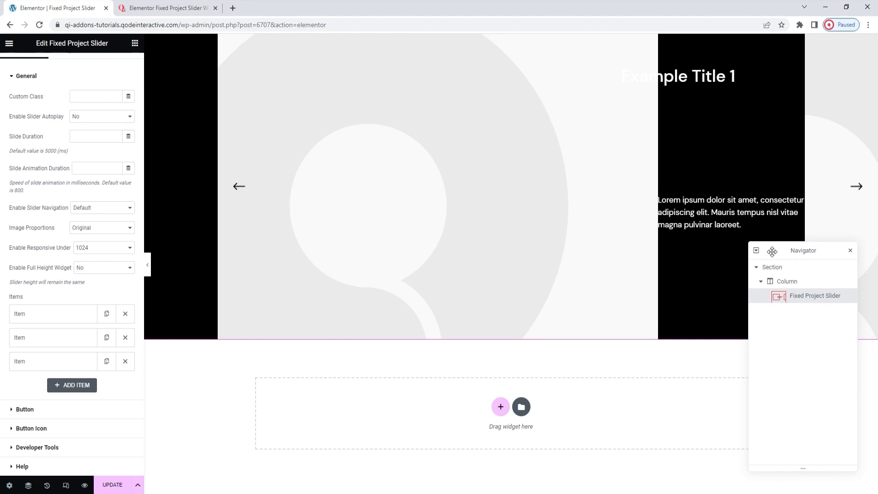
pyautogui.click(850, 250)
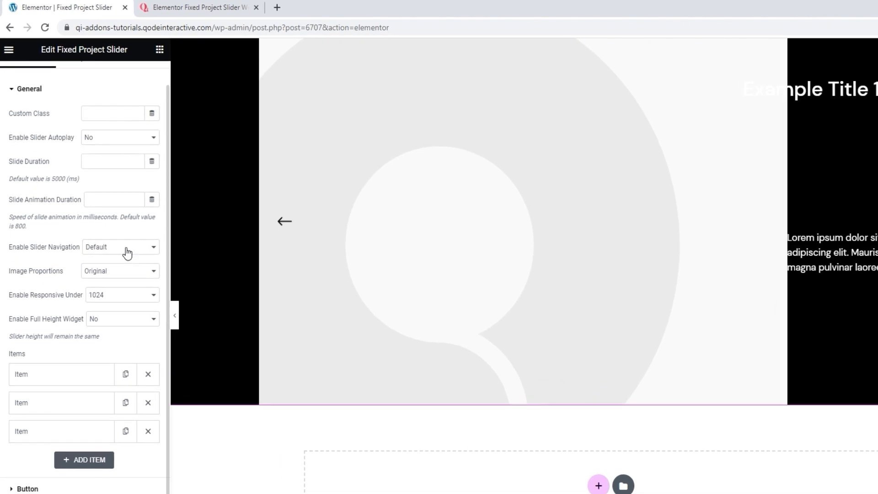
# Step: Try the slider navigation set to No, and finally set Enable Slider Navigation to Yes
pyautogui.click(127, 252)
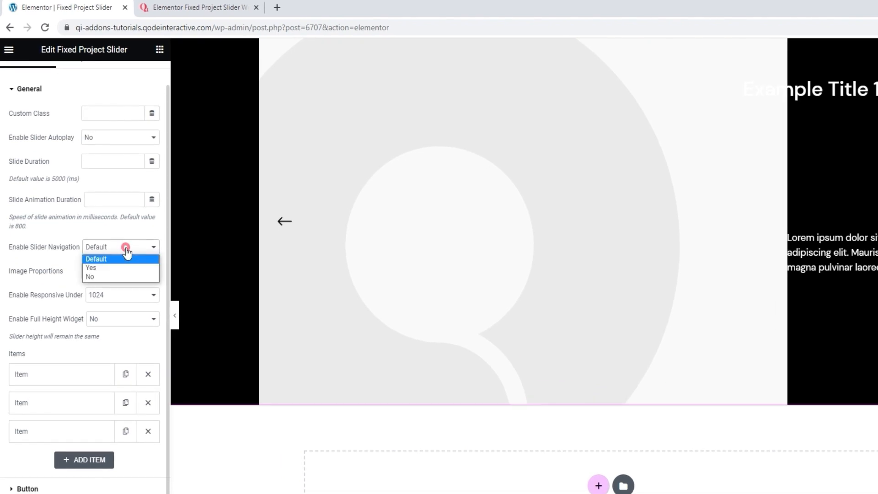
pyautogui.click(113, 276)
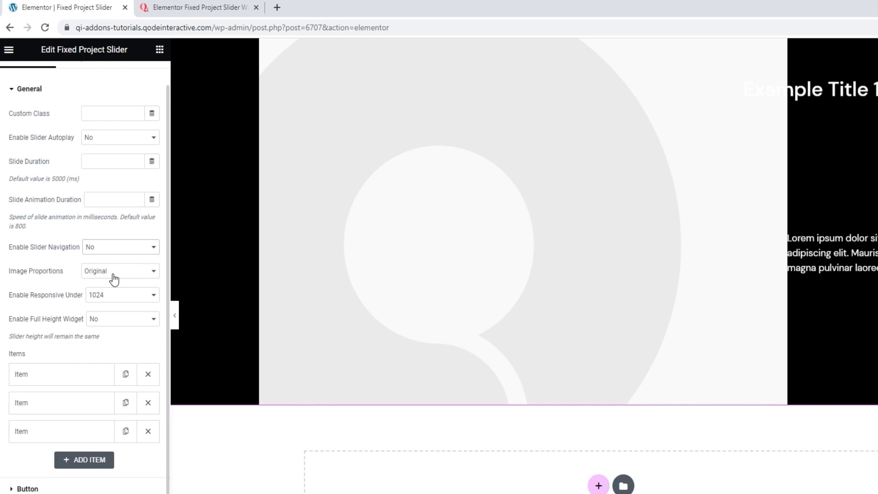
pyautogui.click(113, 252)
pyautogui.click(110, 265)
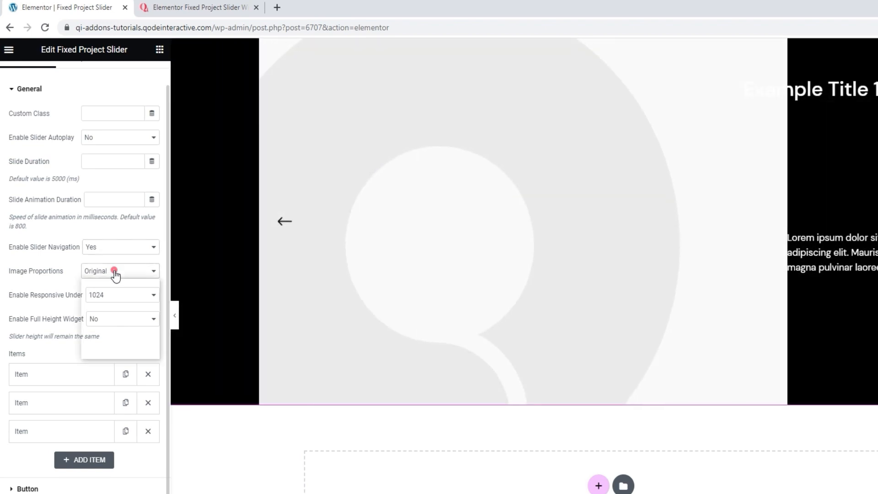
# Step: Keep Original image proportions, and set Enable Responsive Under to 768 and Enable Full Height Widget to Yes
pyautogui.click(115, 272)
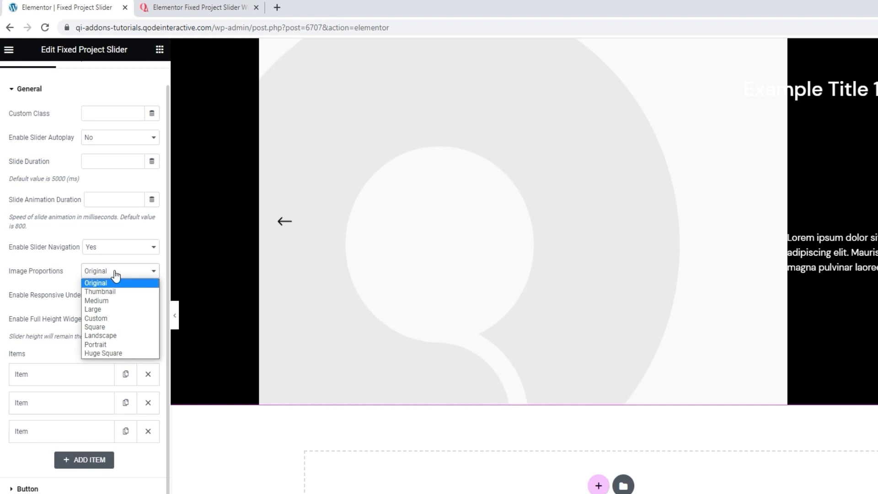
pyautogui.click(115, 273)
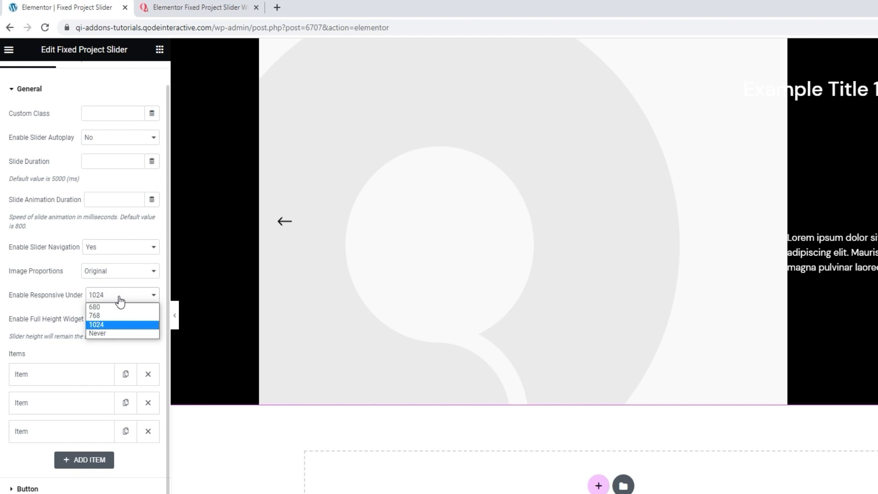
pyautogui.click(112, 316)
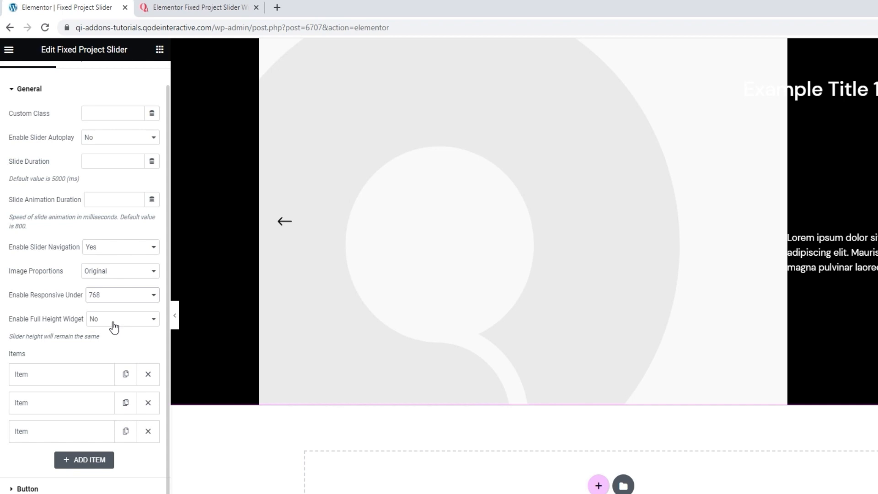
pyautogui.click(113, 327)
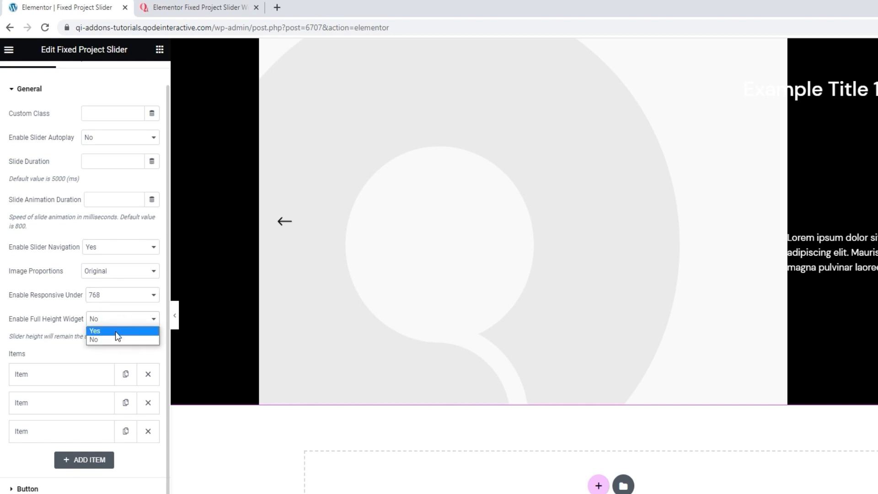
pyautogui.click(116, 337)
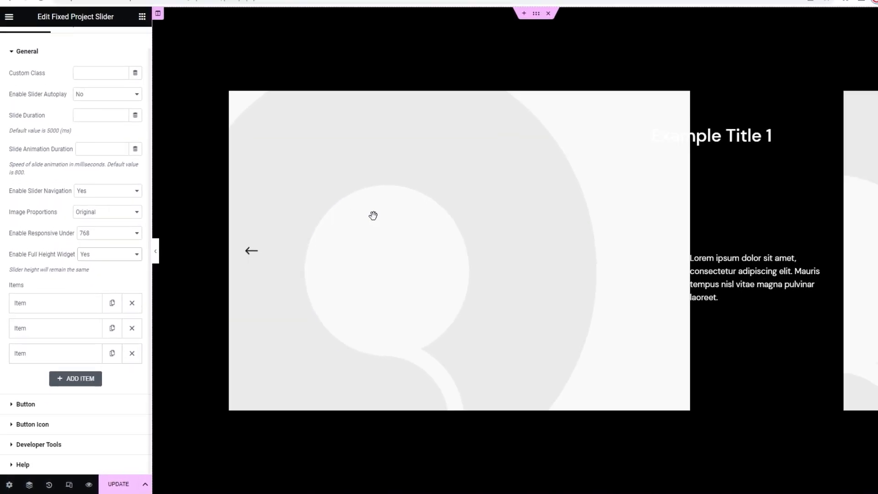
# Step: Page through the full-height slider two slides forward and two slides back to check its navigation
pyautogui.click(848, 265)
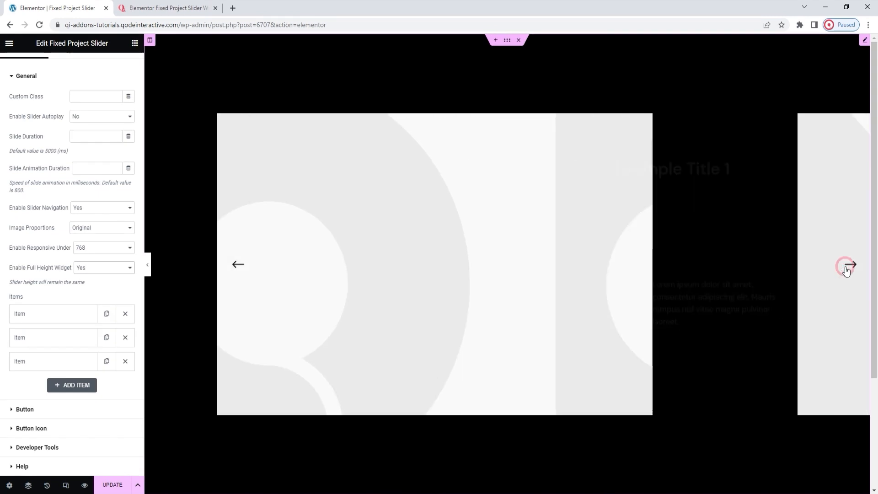
pyautogui.click(846, 269)
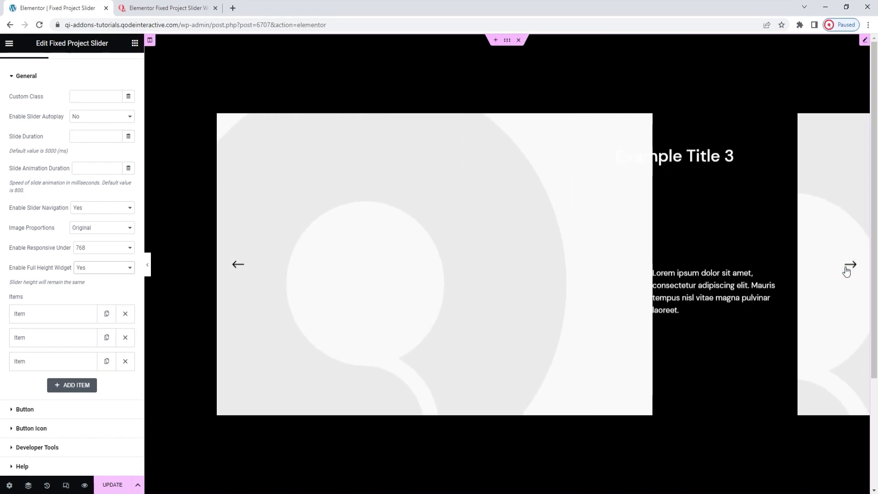
pyautogui.click(243, 269)
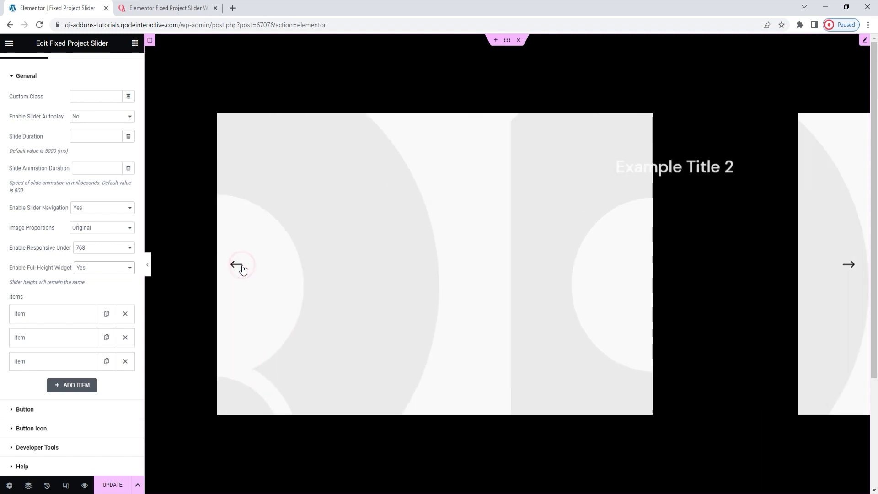
pyautogui.click(242, 269)
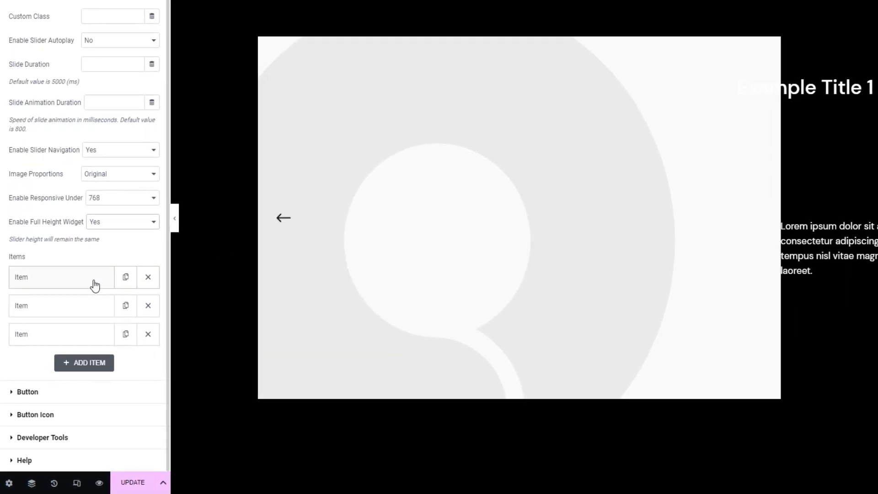
# Step: Remove the extra slider items so that only one is left, and open that item's image and text settings
pyautogui.click(126, 338)
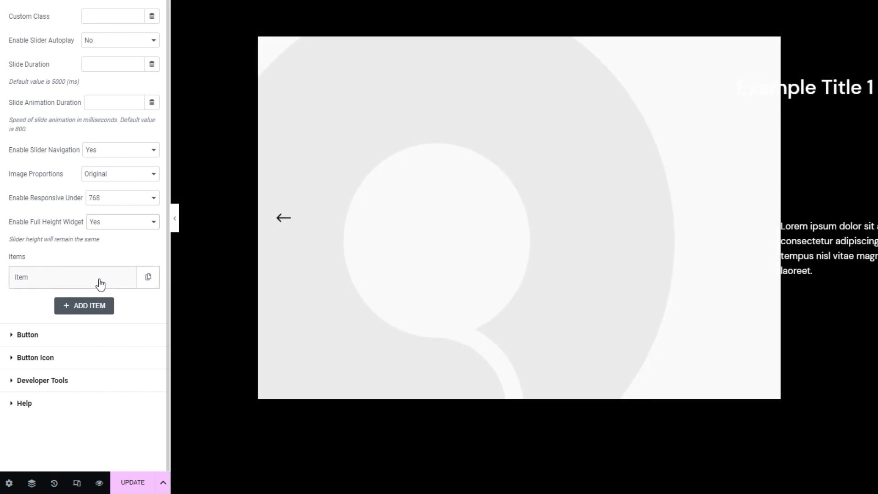
pyautogui.click(100, 285)
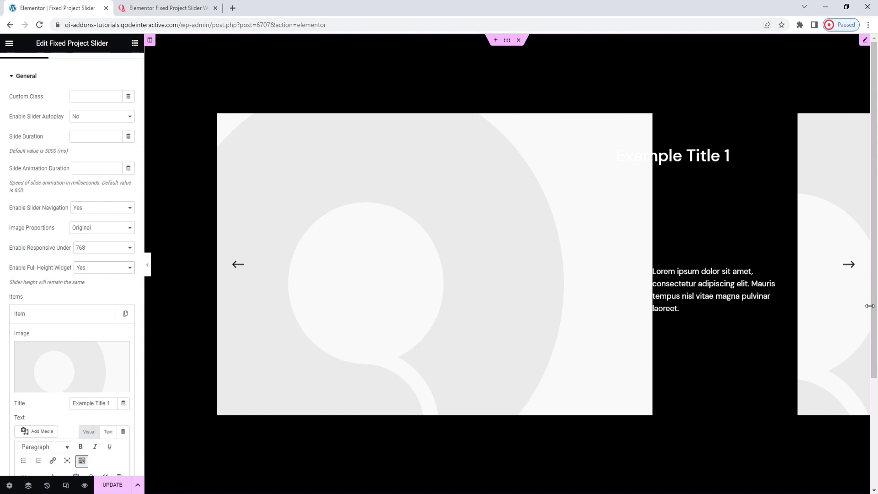
pyautogui.moveTo(114, 356)
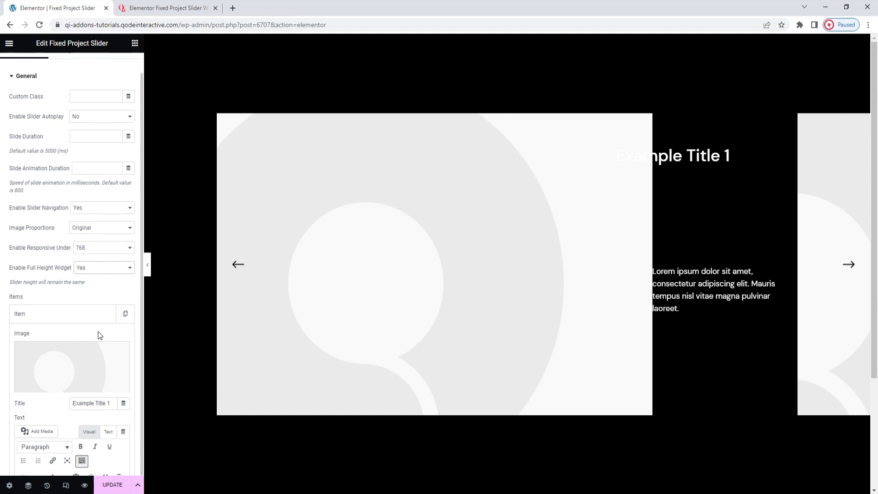
pyautogui.scroll(-1, 98, 331)
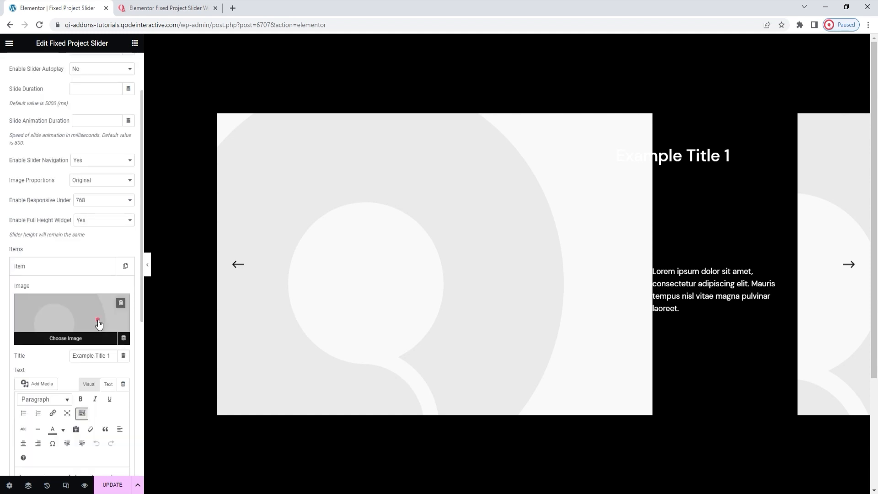
# Step: Set the slider item's image to fixed-project-image-1.jpeg from the media library and its title to "Nordic simplicity"
pyautogui.click(99, 323)
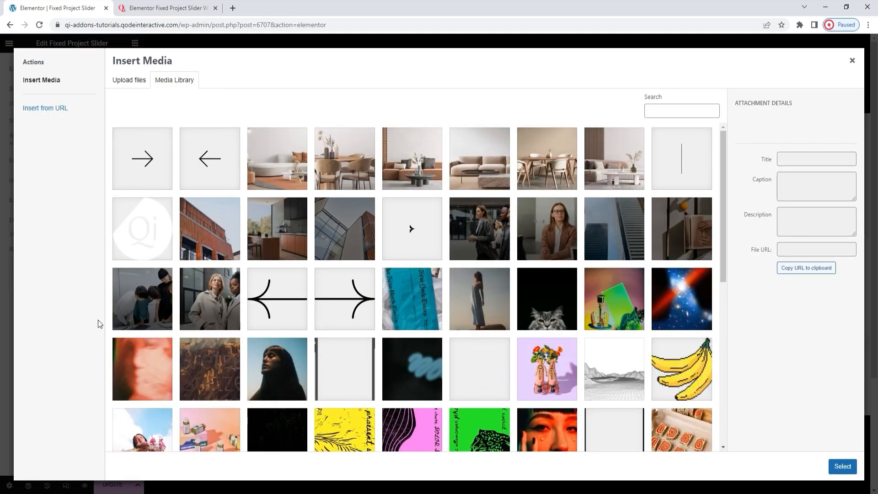
pyautogui.click(620, 187)
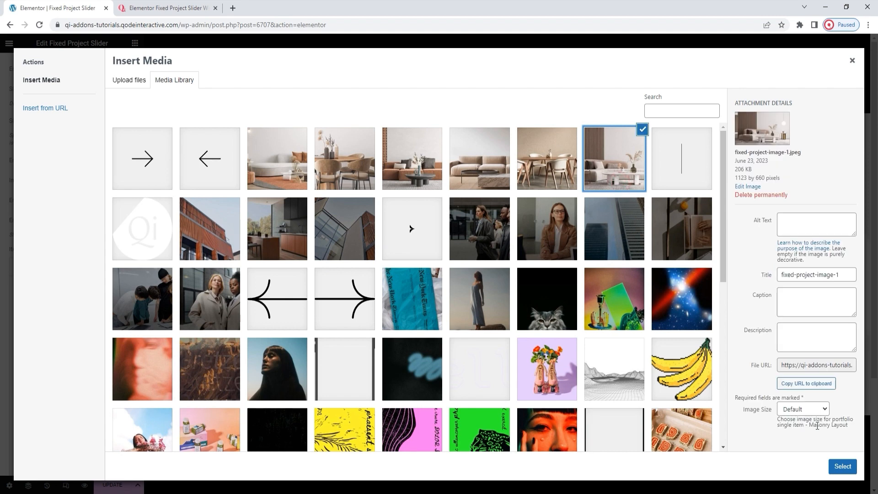
pyautogui.click(837, 462)
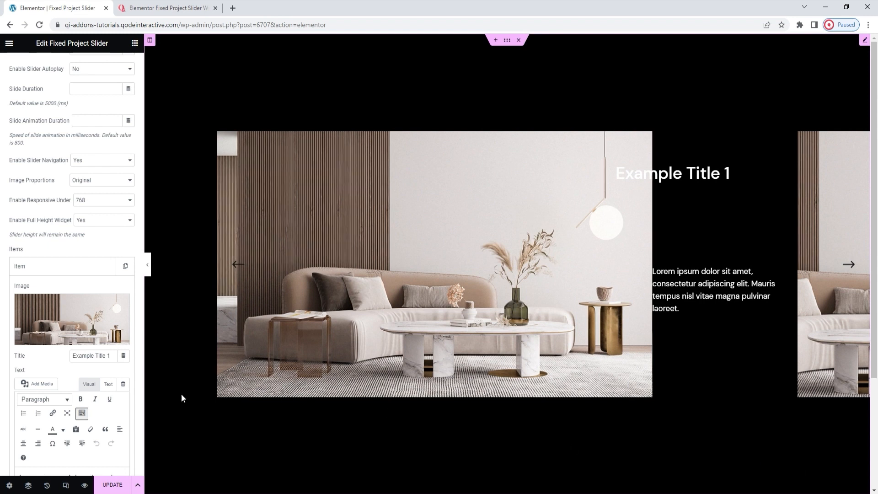
pyautogui.tripleClick(101, 353)
pyautogui.write('Nordic s')
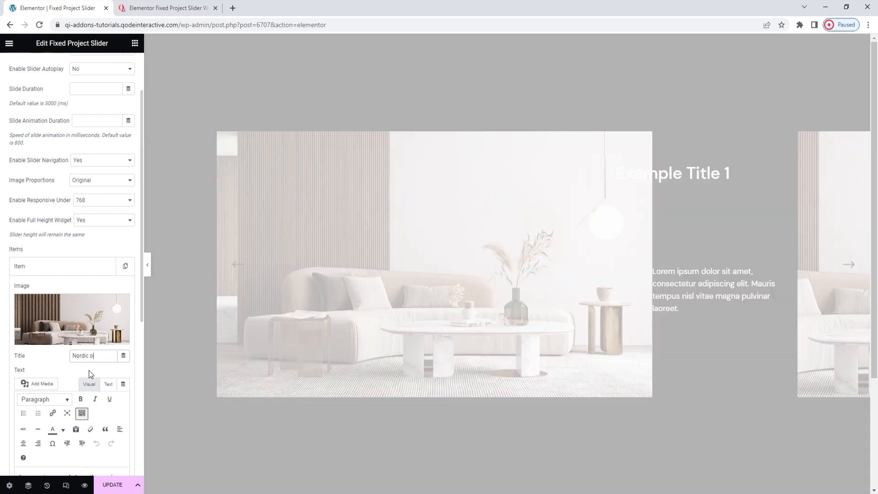
pyautogui.write('implicity')
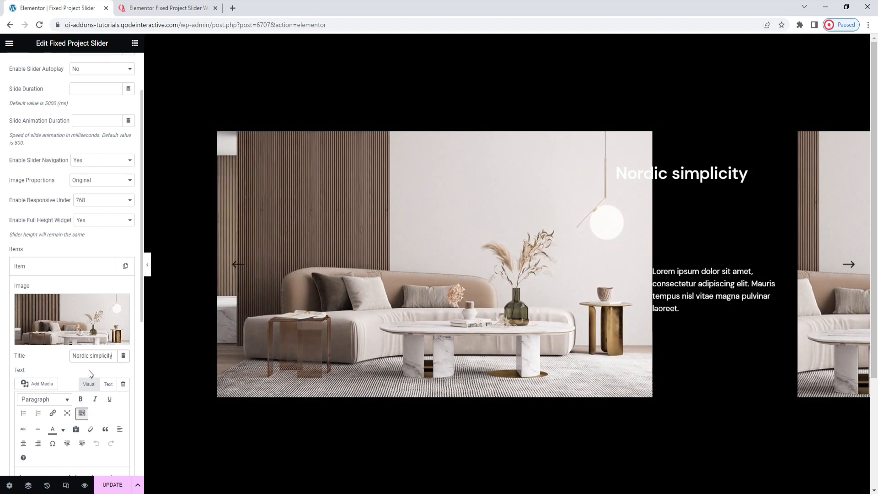
# Step: Replace the item's text with four lines: "1/6", "Surface: 420 m2", "Location: Barcelona" and "January 26th, 2021"
pyautogui.scroll(-3, 90, 374)
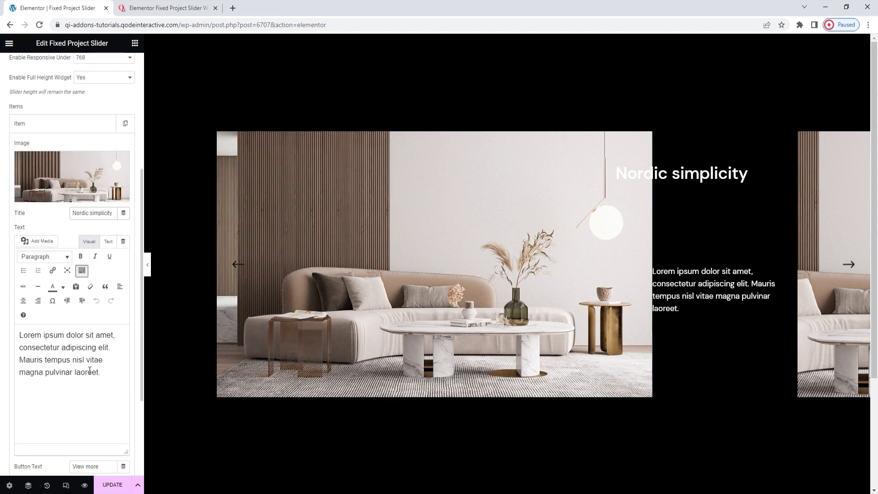
pyautogui.moveTo(105, 375); pyautogui.dragTo(16, 337)
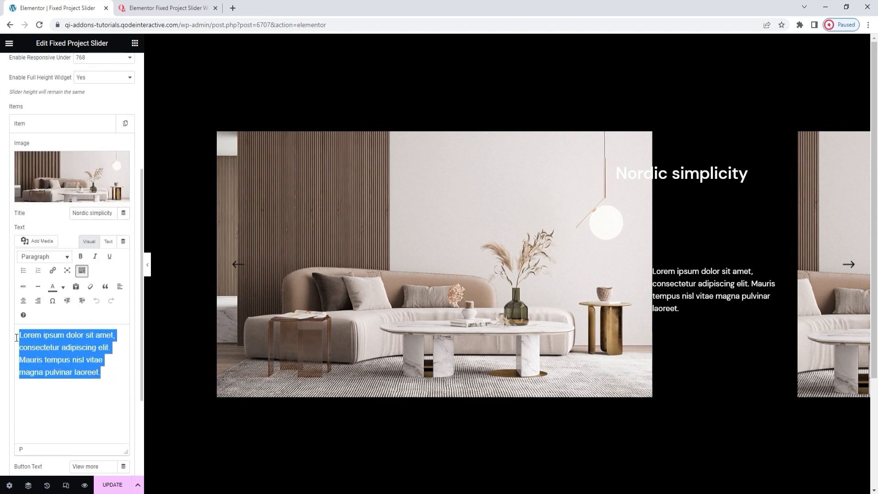
pyautogui.press('BackSpace')
pyautogui.write('1/6')
pyautogui.press('Return')
pyautogui.write('Surface: 420 m2')
pyautogui.press('Return')
pyautogui.write('L')
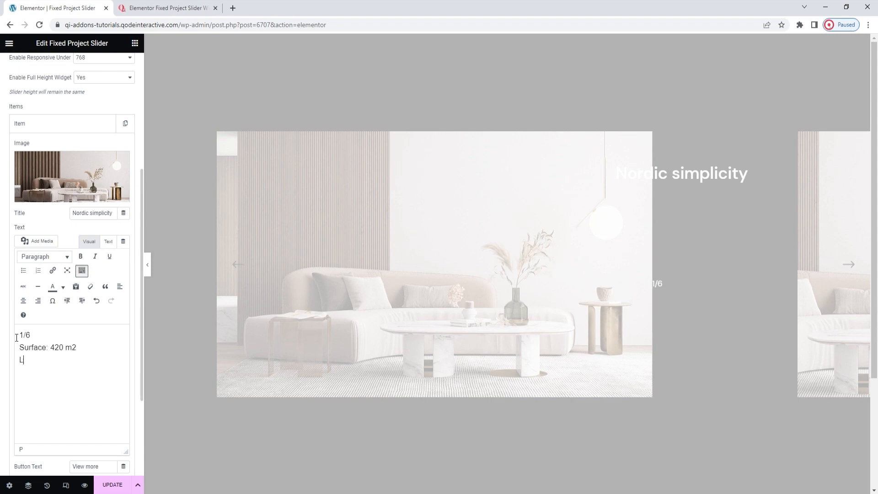
pyautogui.write('ocation: Barcelona')
pyautogui.press('Return')
pyautogui.write('January 26th, 2021')
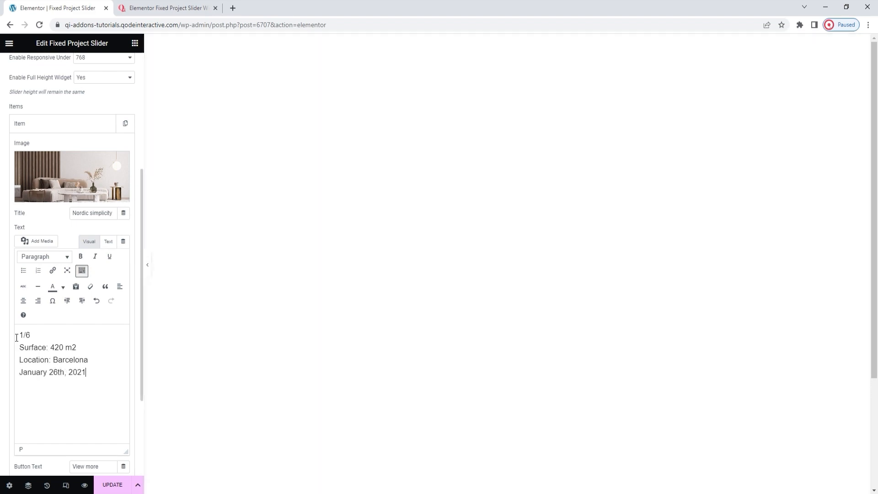
# Step: Change the item's button text to "View project" and set its link to #
pyautogui.scroll(-1, 137, 357)
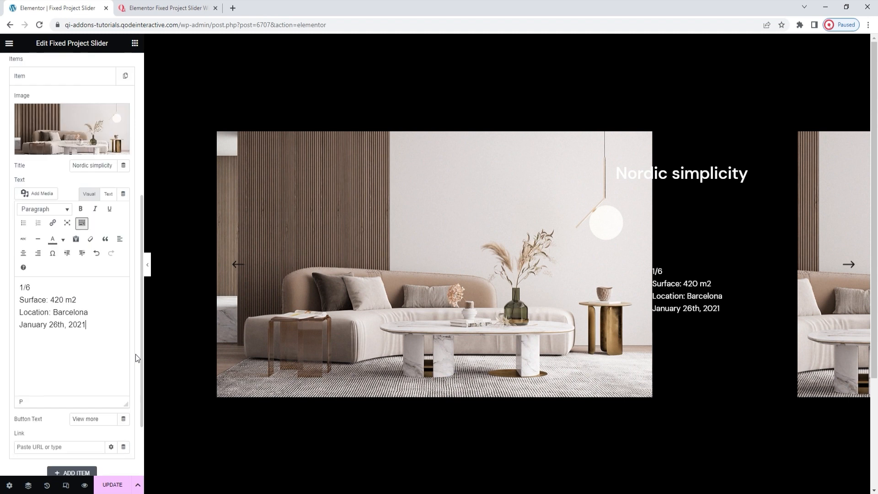
pyautogui.scroll(-1, 136, 354)
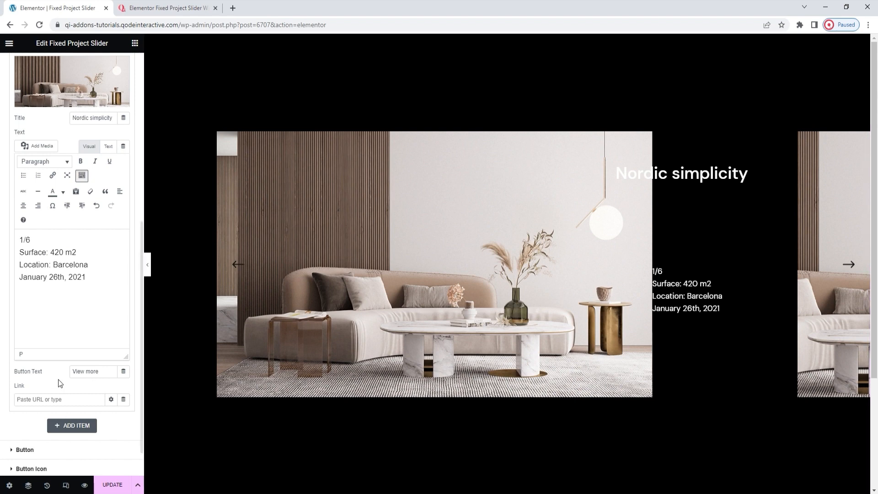
pyautogui.click(93, 372)
pyautogui.press('BackSpace')
pyautogui.press('BackSpace')
pyautogui.press('BackSpace')
pyautogui.press('BackSpace')
pyautogui.write('project')
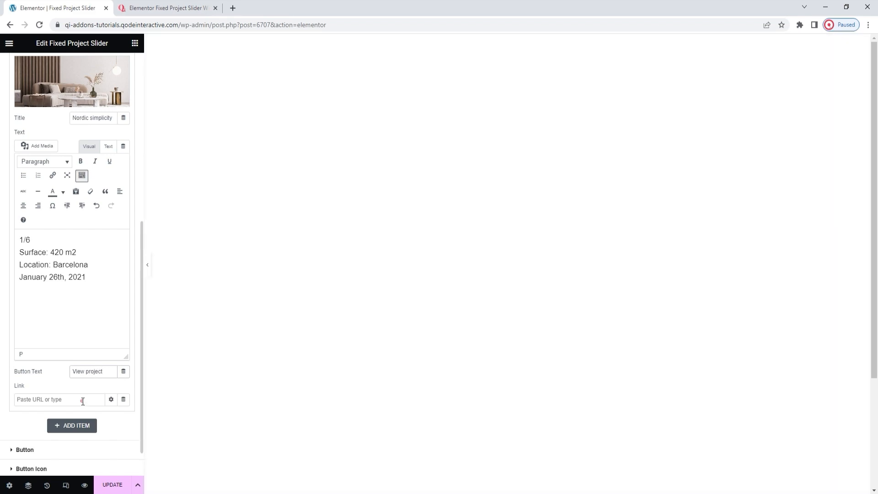
pyautogui.click(83, 400)
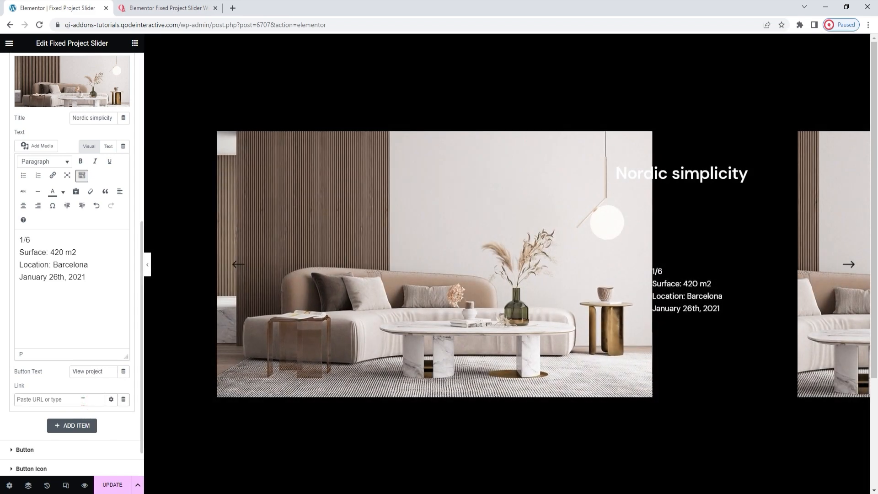
pyautogui.write('#')
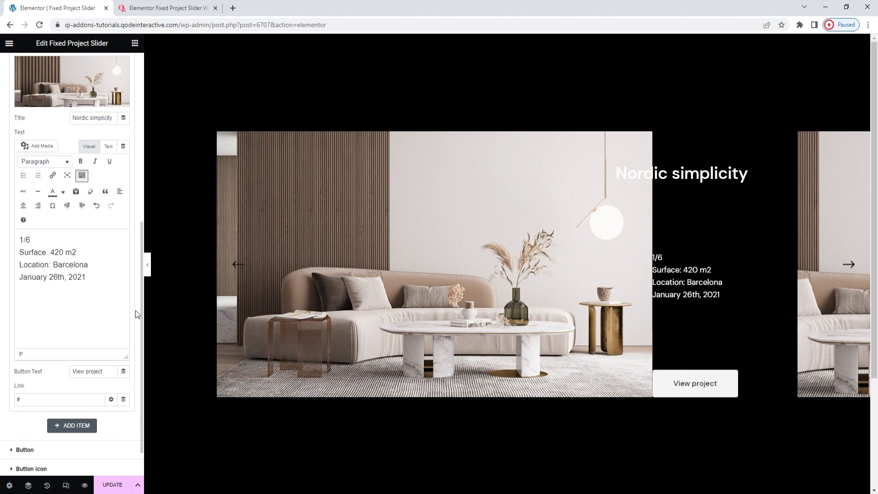
# Step: Try a red background for the slider, and finally set the Background Color to #e6e5e1
pyautogui.scroll(7, 135, 310)
pyautogui.click(76, 77)
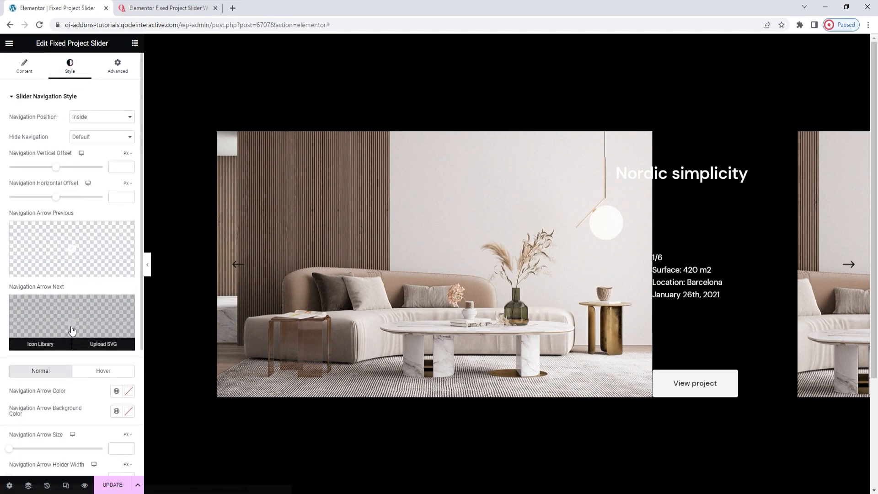
pyautogui.scroll(-4, 72, 325)
pyautogui.click(73, 352)
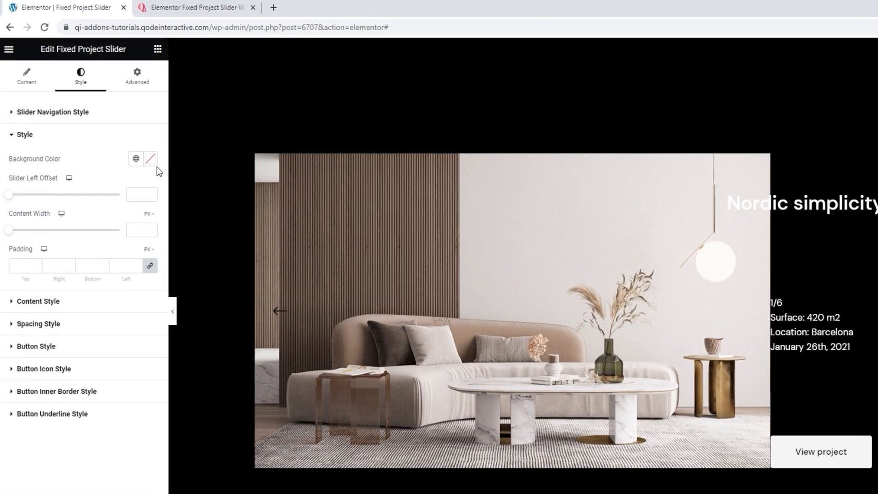
pyautogui.click(131, 139)
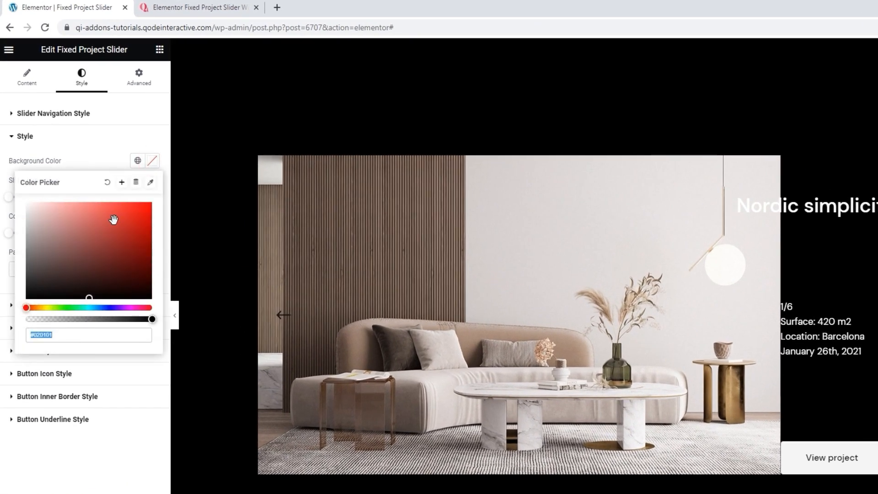
pyautogui.click(102, 219)
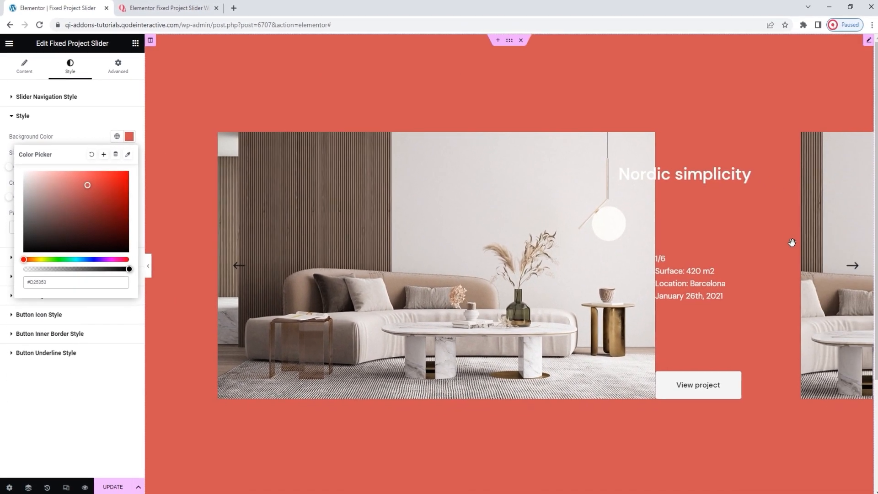
pyautogui.click(48, 321)
pyautogui.doubleClick(44, 280)
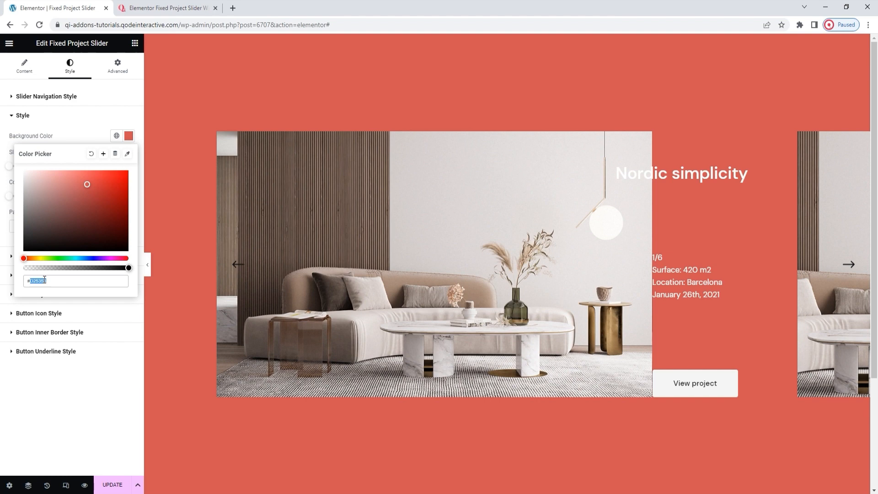
pyautogui.write('e6e5e1')
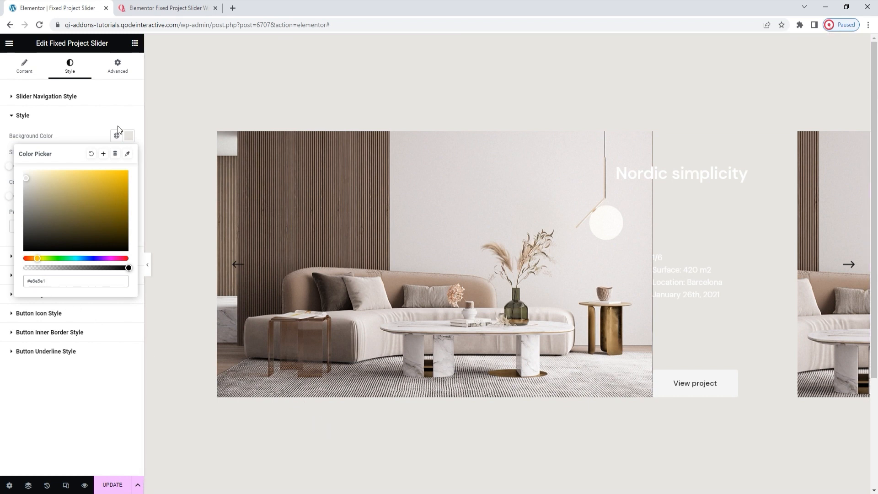
pyautogui.click(128, 137)
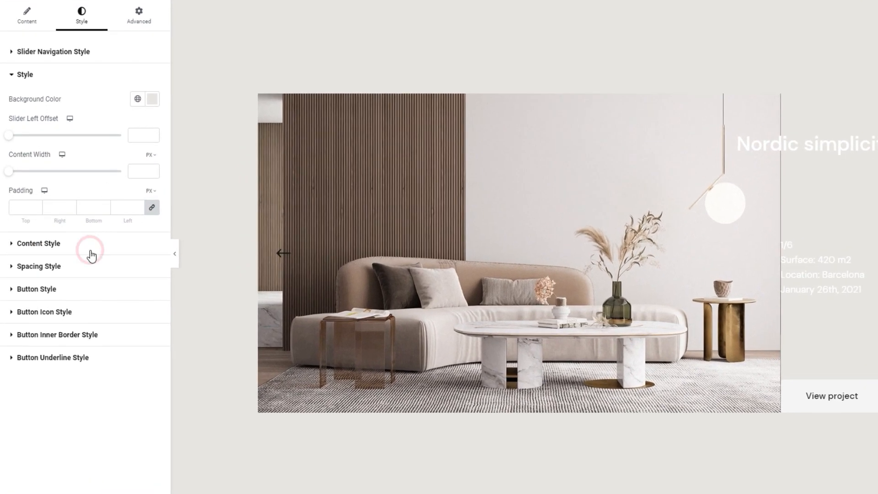
# Step: In the content style settings, set the Title Color to black (#000000)
pyautogui.click(90, 251)
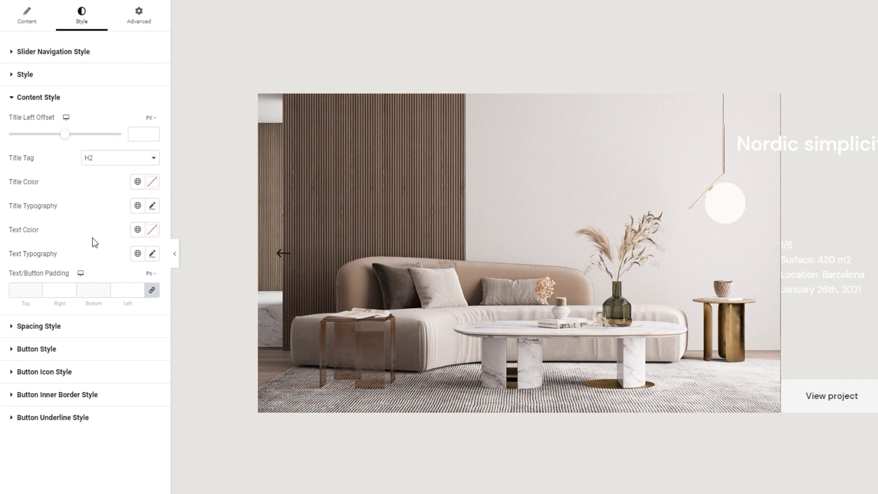
pyautogui.click(153, 182)
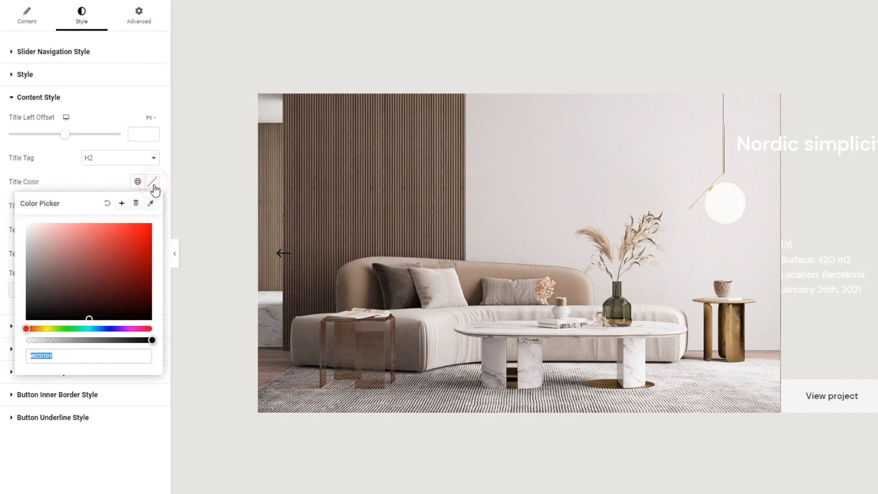
pyautogui.moveTo(79, 234); pyautogui.dragTo(56, 233)
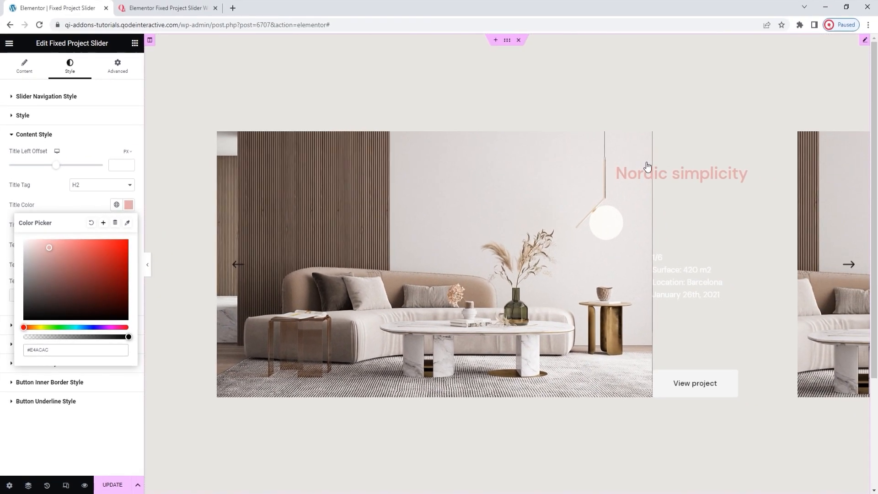
pyautogui.moveTo(49, 248)
pyautogui.mouseDown()
pyautogui.moveTo(47, 280)
pyautogui.moveTo(15, 331)
pyautogui.mouseUp()
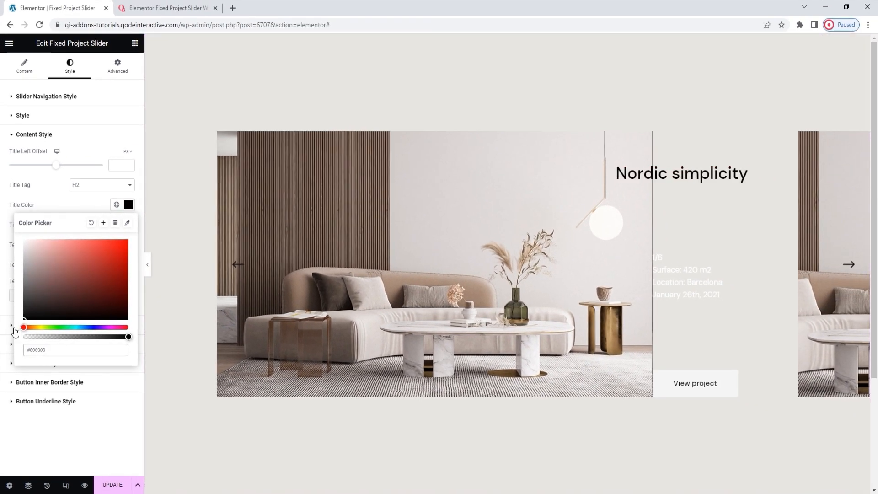
pyautogui.click(129, 205)
# Step: Set the content's Text Color to black (#000000) and the Title Tag to H1
pyautogui.click(129, 246)
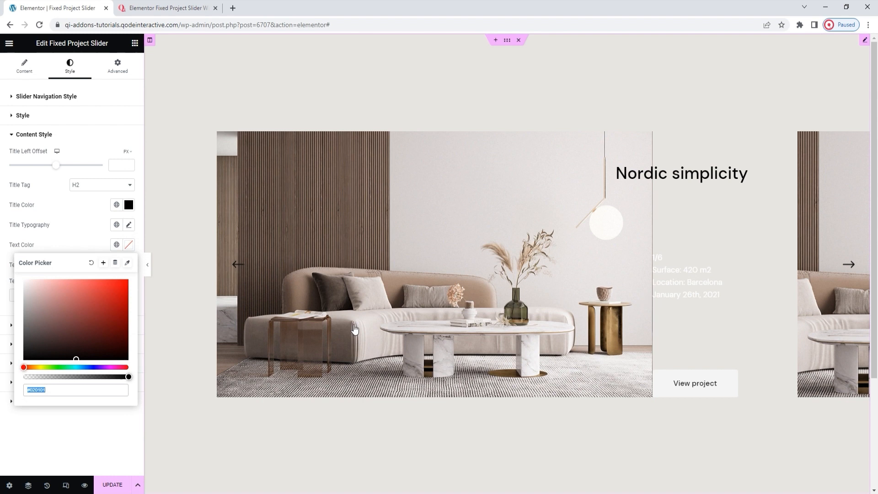
pyautogui.click(73, 322)
pyautogui.moveTo(73, 322)
pyautogui.mouseDown()
pyautogui.moveTo(29, 349)
pyautogui.moveTo(12, 374)
pyautogui.mouseUp()
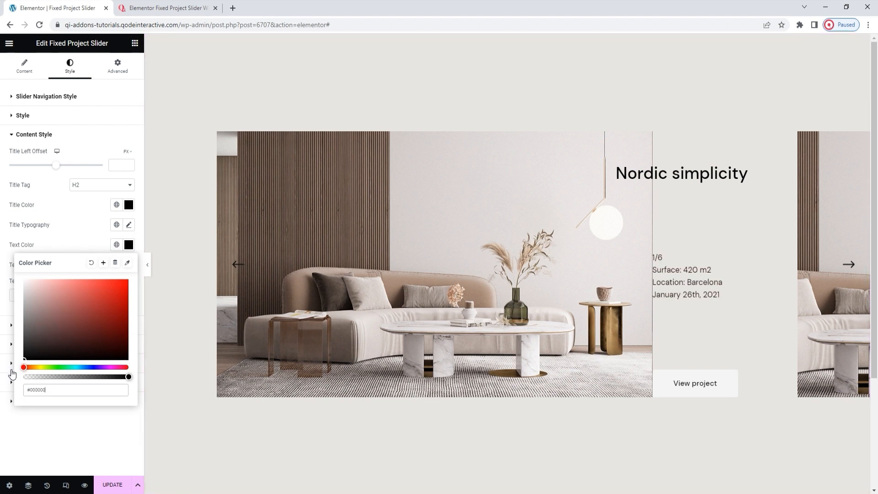
pyautogui.click(129, 247)
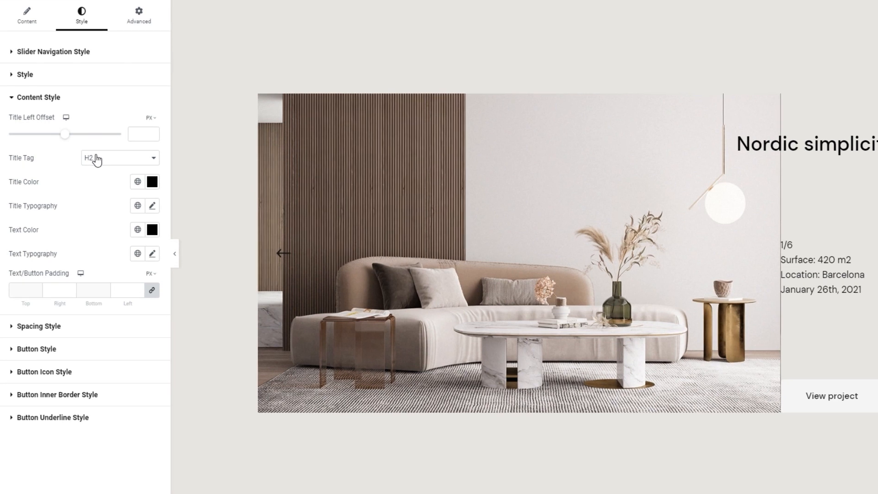
pyautogui.click(96, 159)
pyautogui.click(103, 168)
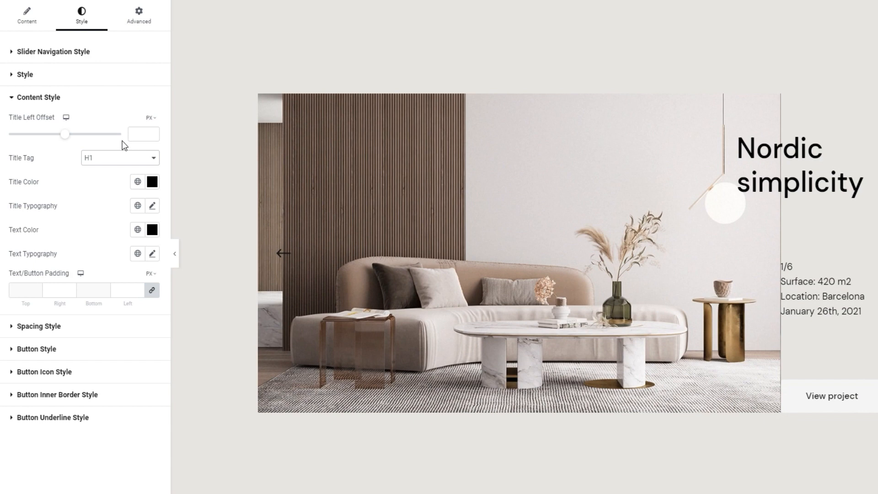
# Step: Try shifting the title with a pixel-based Title Left Offset, and clear the value again
pyautogui.moveTo(65, 137); pyautogui.dragTo(57, 138)
pyautogui.moveTo(51, 171)
pyautogui.mouseDown()
pyautogui.moveTo(27, 170)
pyautogui.moveTo(52, 169)
pyautogui.mouseUp()
pyautogui.click(110, 164)
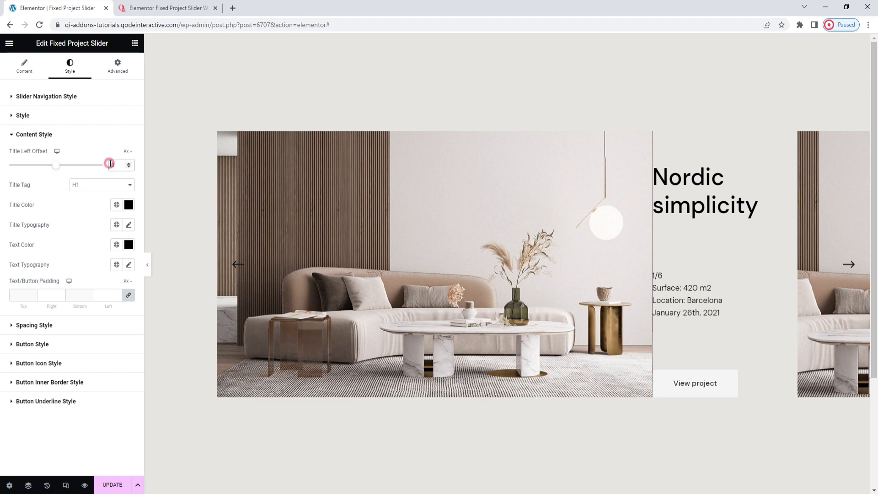
pyautogui.press('BackSpace')
# Step: Switch the Title Left Offset unit to percent and set the offset to -40
pyautogui.click(129, 153)
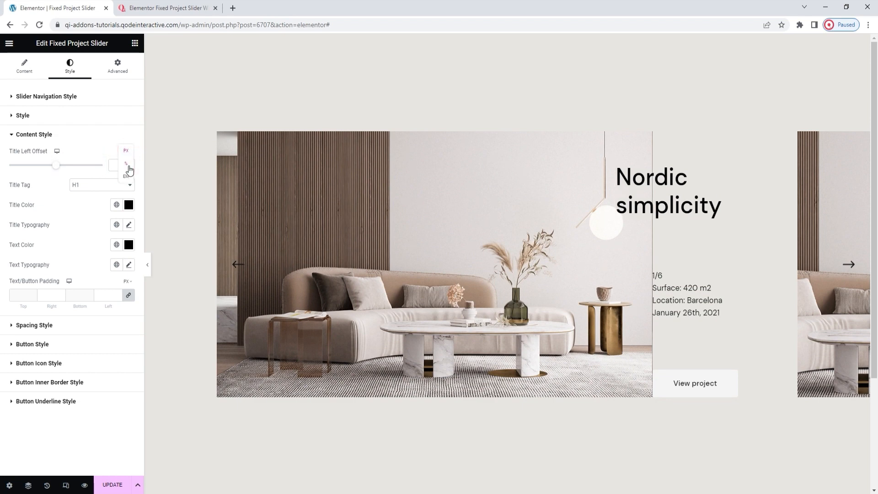
pyautogui.click(126, 164)
pyautogui.write('-40')
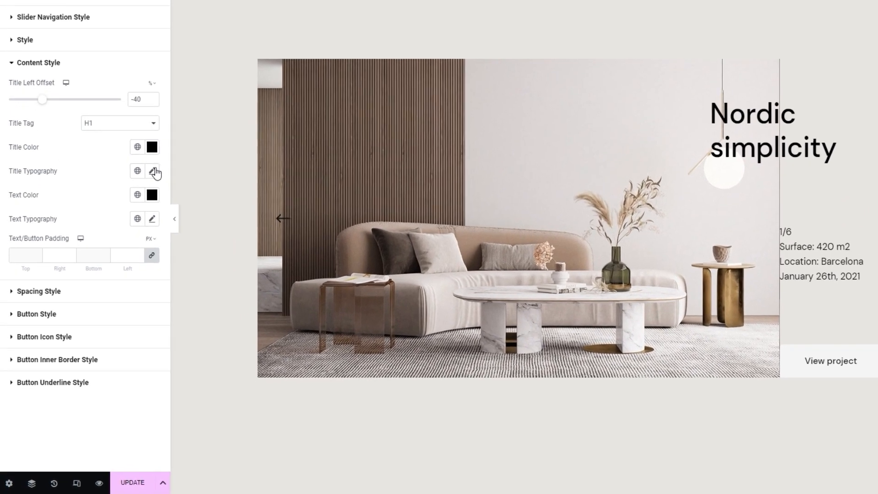
# Step: In the Title Typography settings, look over the font family and weight choices and set the title's Transform to Uppercase
pyautogui.click(153, 172)
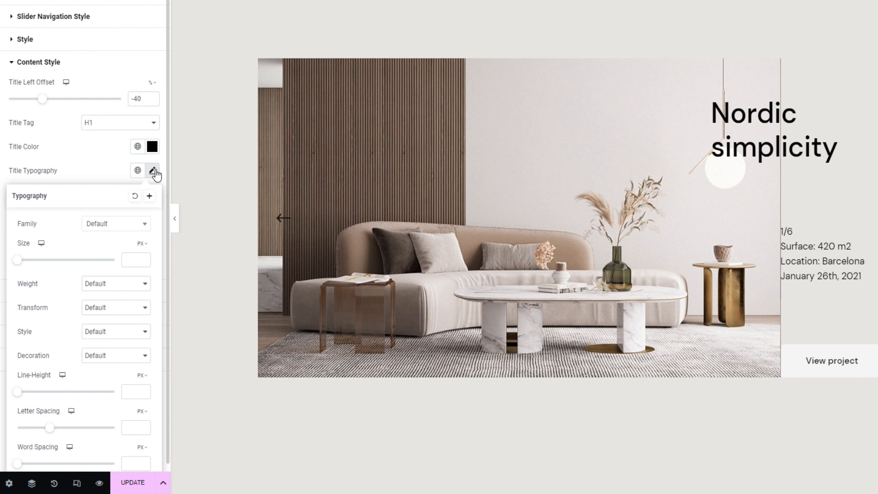
pyautogui.click(124, 222)
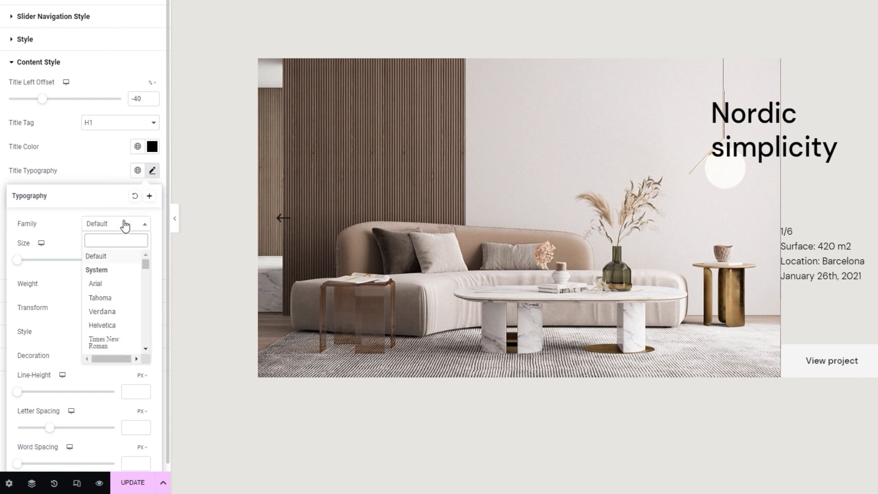
pyautogui.scroll(-2, 128, 273)
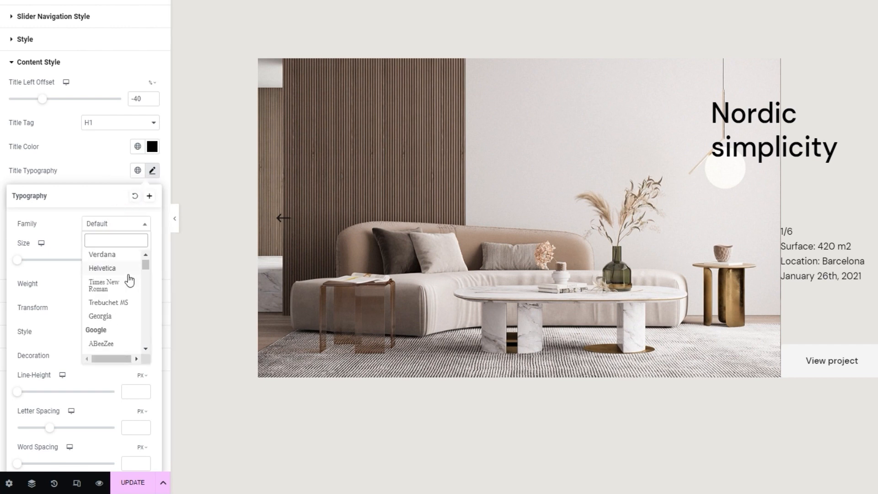
pyautogui.scroll(2, 128, 274)
pyautogui.click(120, 223)
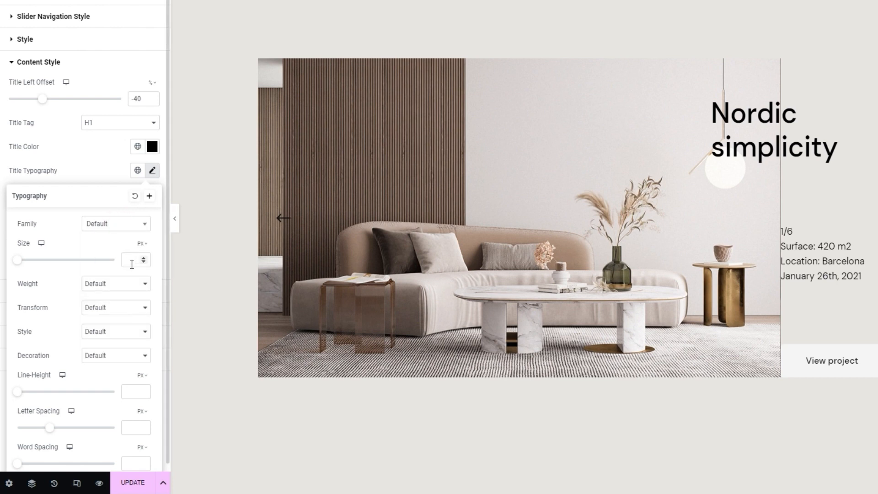
pyautogui.click(123, 285)
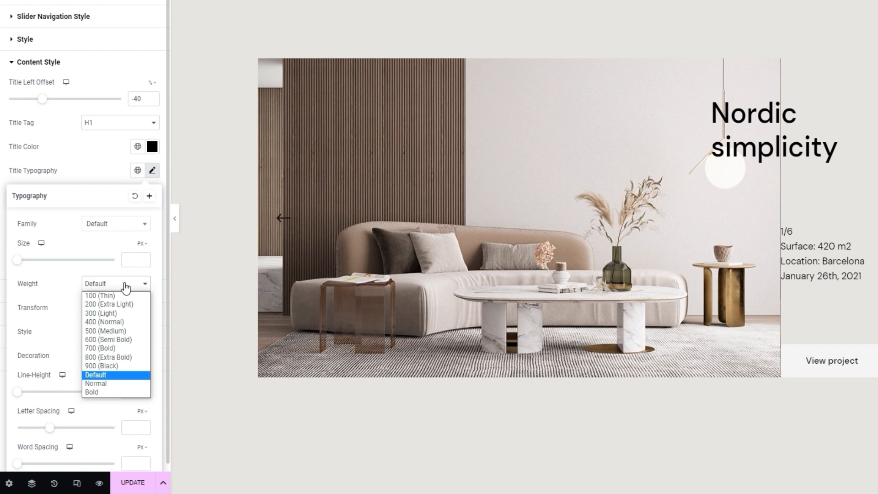
pyautogui.click(125, 284)
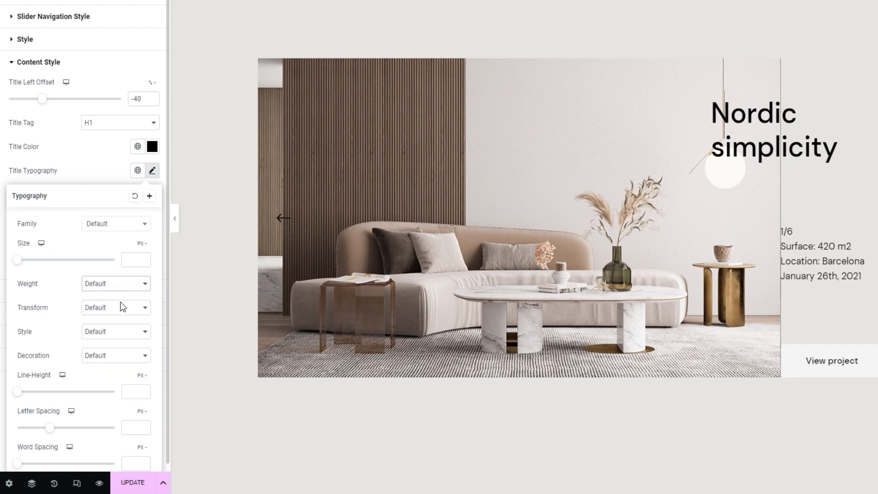
pyautogui.click(120, 306)
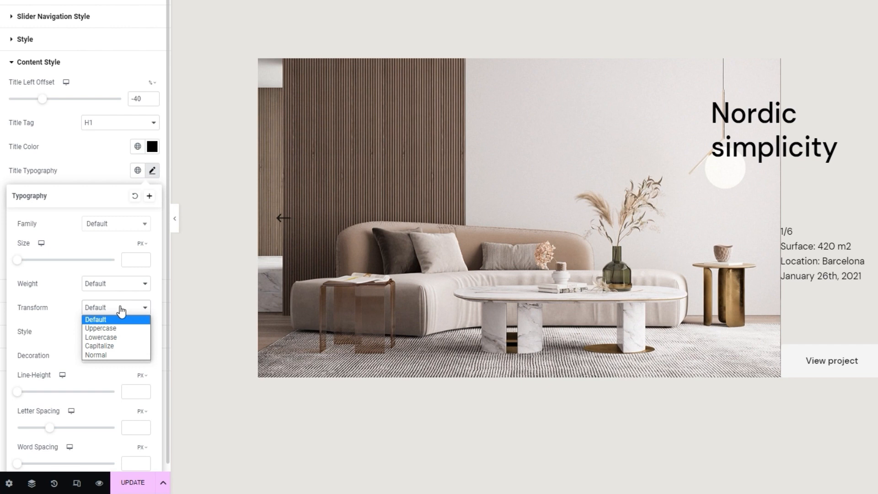
pyautogui.click(117, 328)
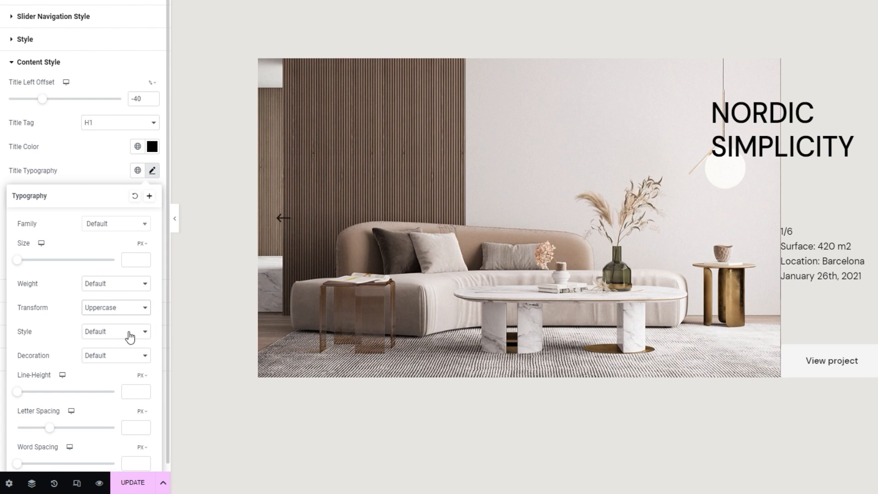
# Step: Review the Style and Decoration options for the title typography, leave them at Default, and close the typography settings
pyautogui.click(128, 332)
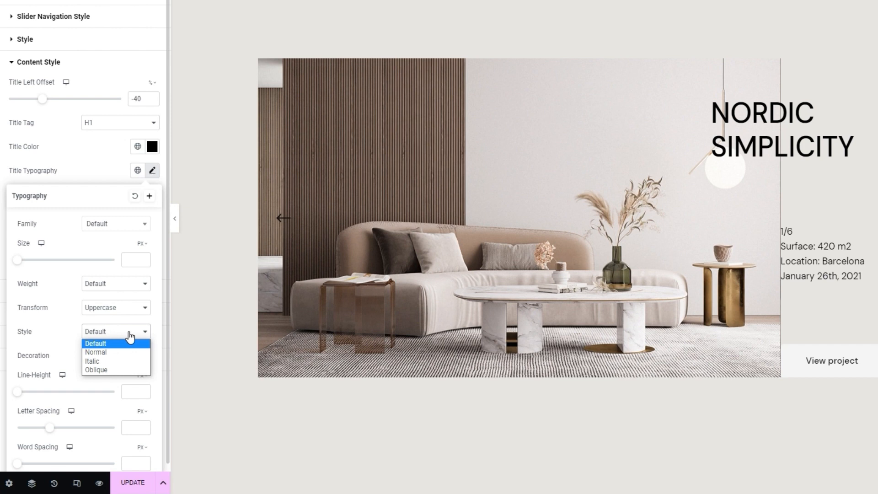
pyautogui.click(130, 335)
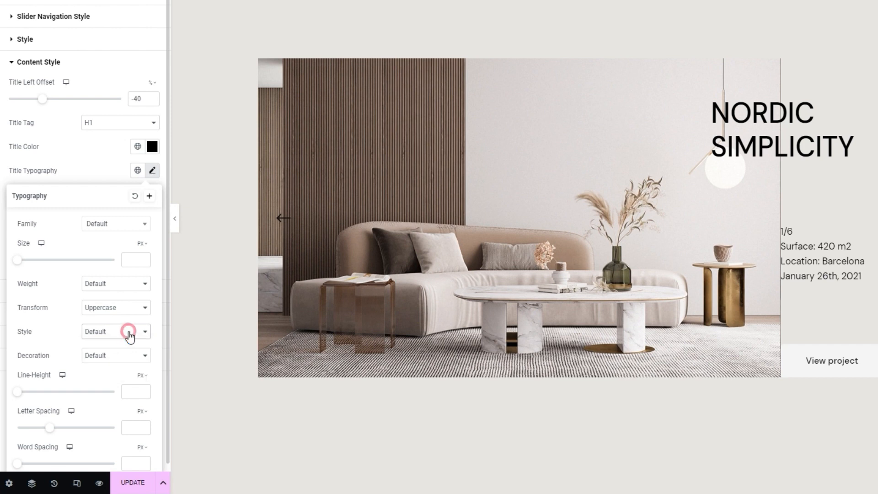
pyautogui.click(132, 357)
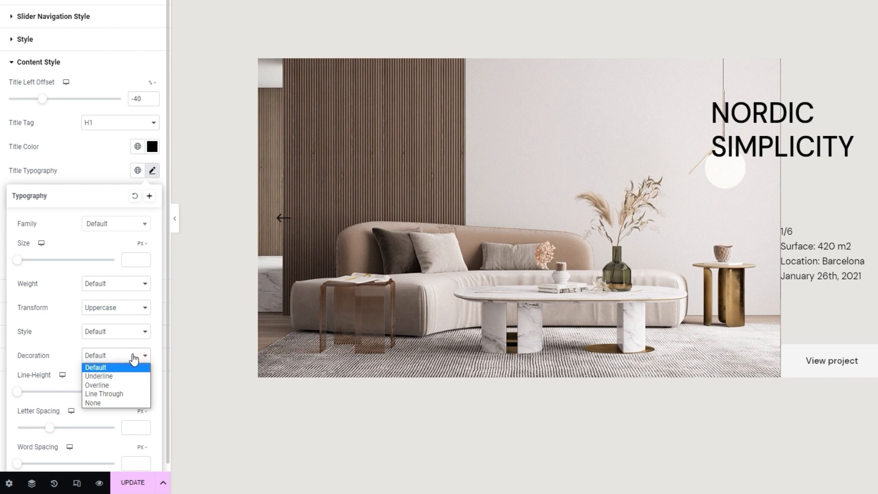
pyautogui.click(134, 357)
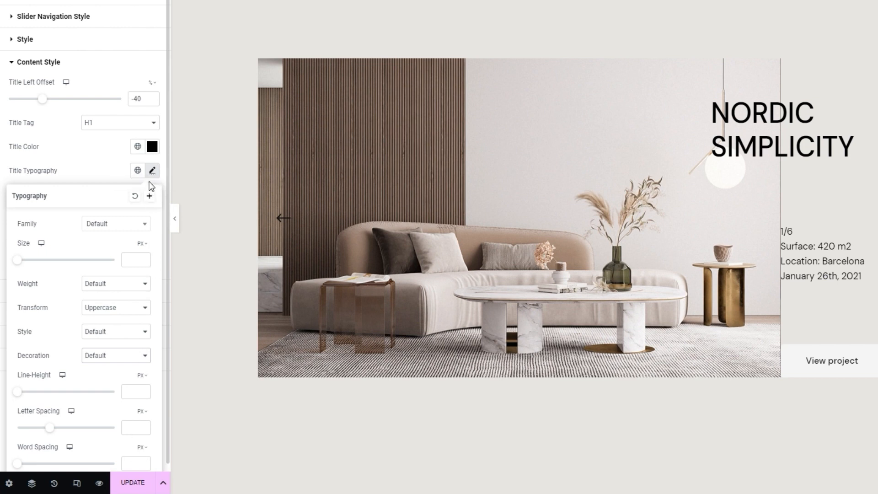
pyautogui.click(153, 172)
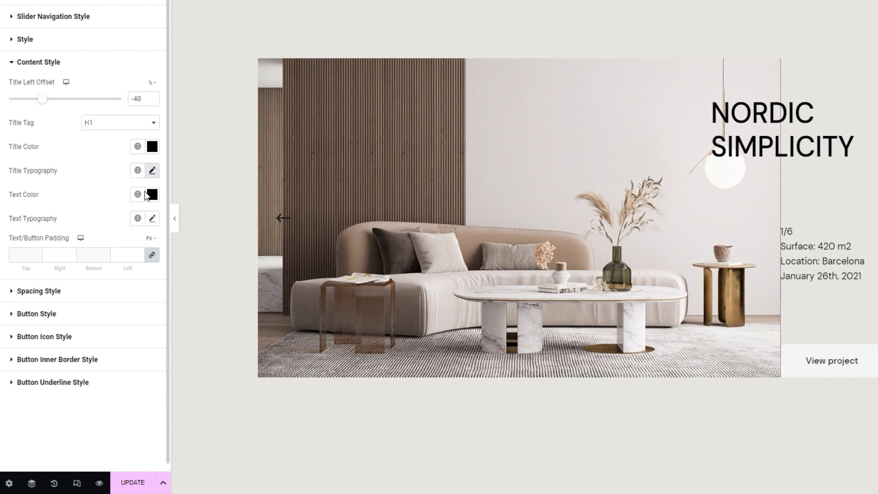
# Step: In the Text Typography settings, set the content text's font family to Almarai
pyautogui.click(151, 219)
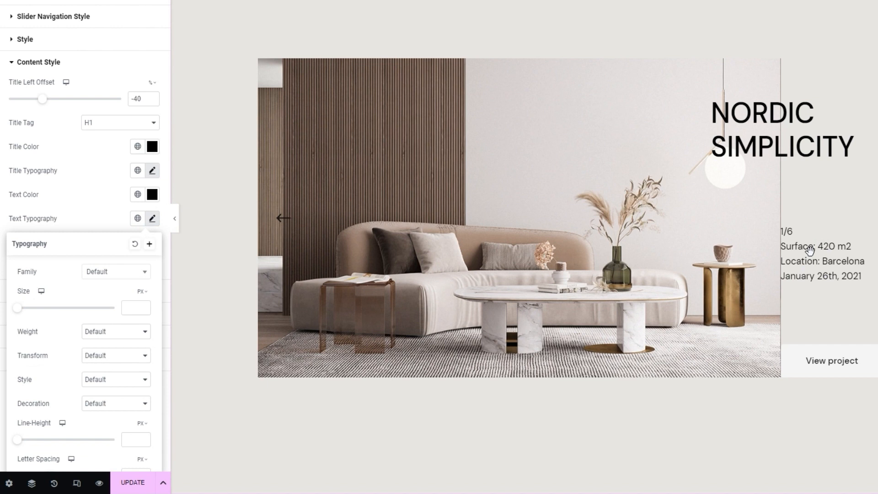
pyautogui.click(114, 273)
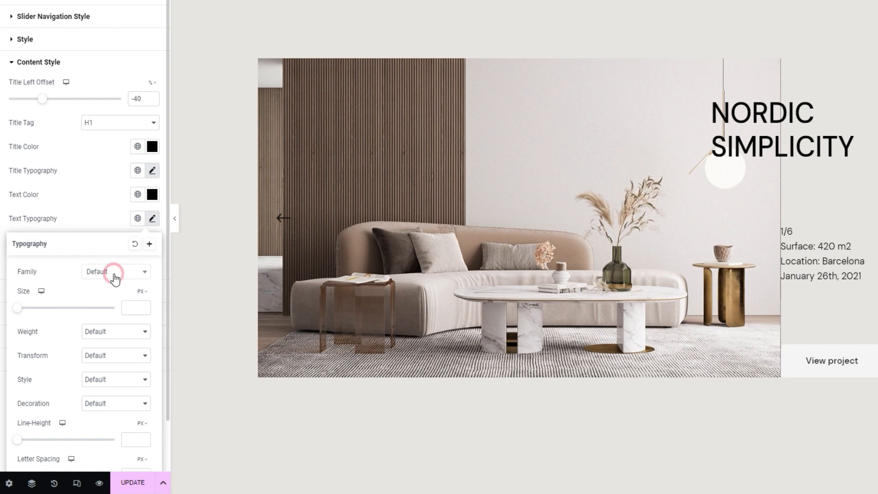
pyautogui.write('alma')
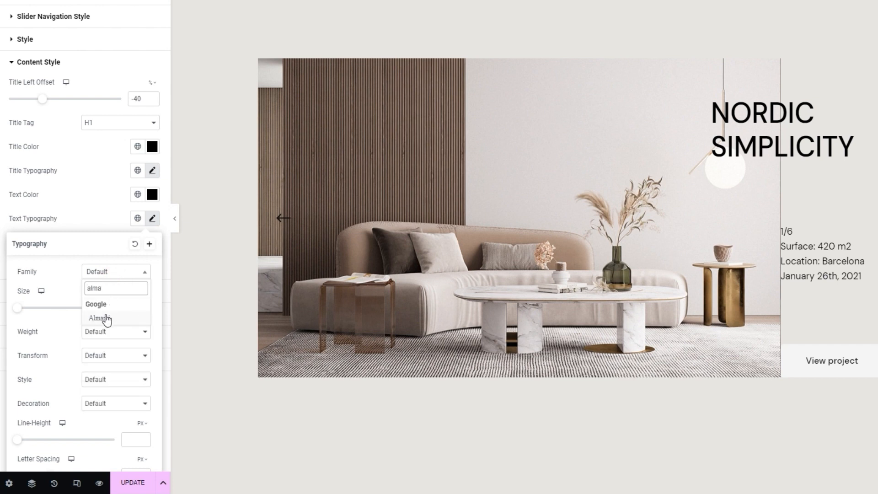
pyautogui.click(105, 319)
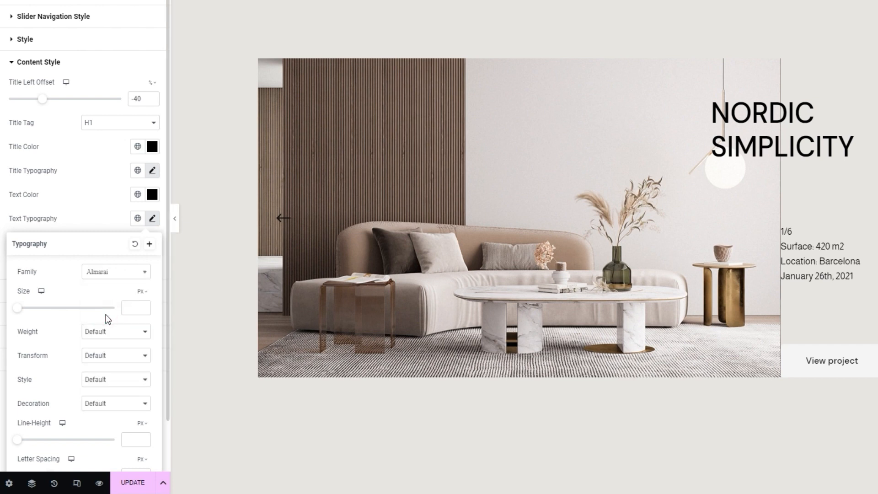
# Step: Set the content text's font size to 16 px and its line height to 27 px, and close the typography settings
pyautogui.click(134, 306)
pyautogui.write('16')
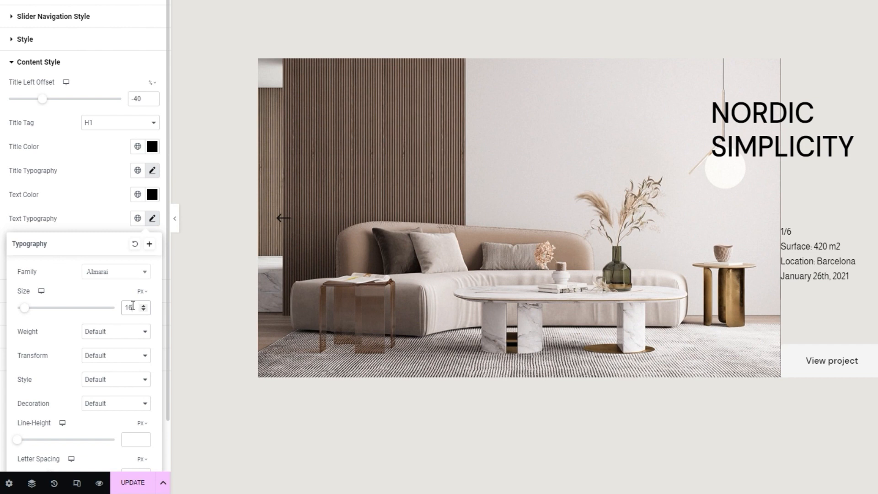
pyautogui.scroll(-1, 123, 336)
pyautogui.click(130, 384)
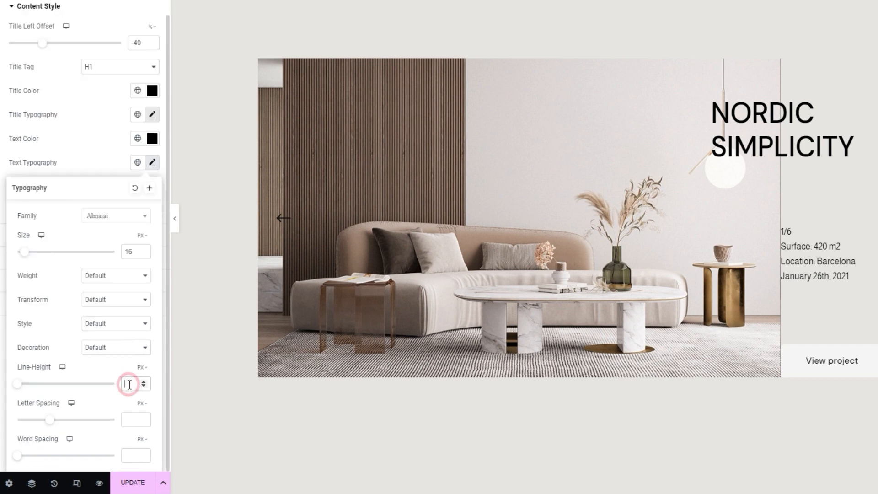
pyautogui.write('25')
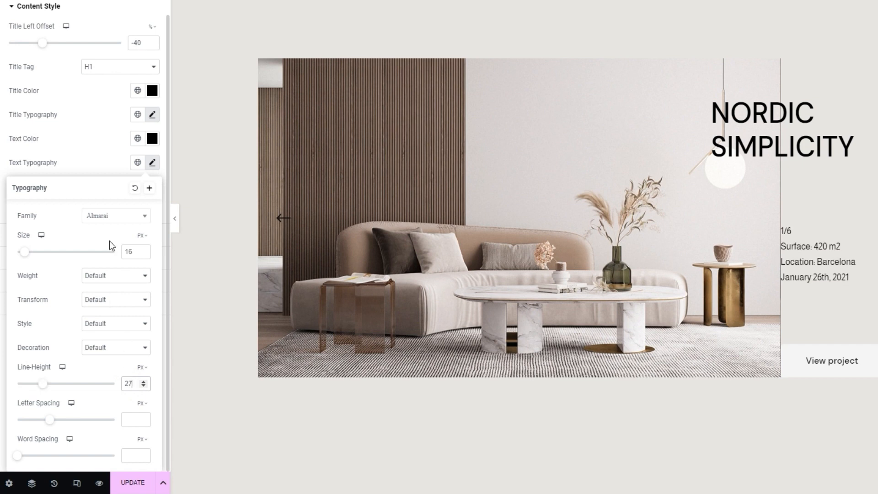
pyautogui.click(153, 168)
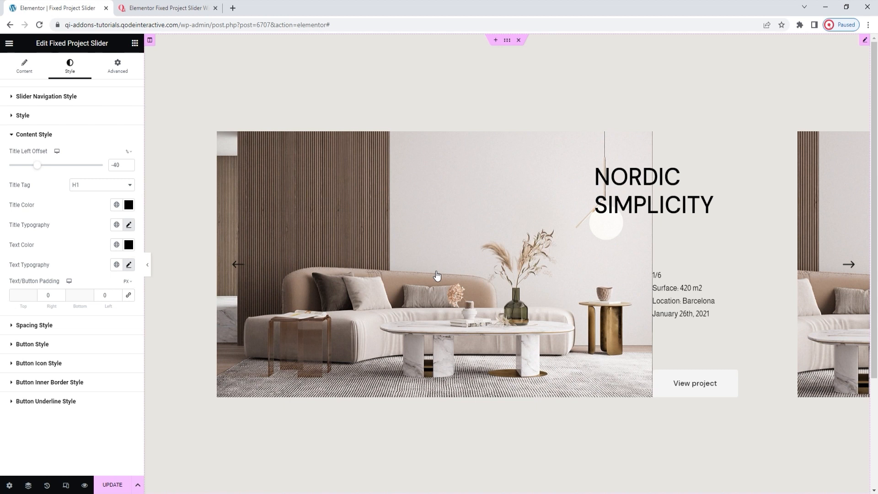
# Step: Set the left Text/Button Padding of the slider content to 40 px
pyautogui.doubleClick(101, 295)
pyautogui.write('40')
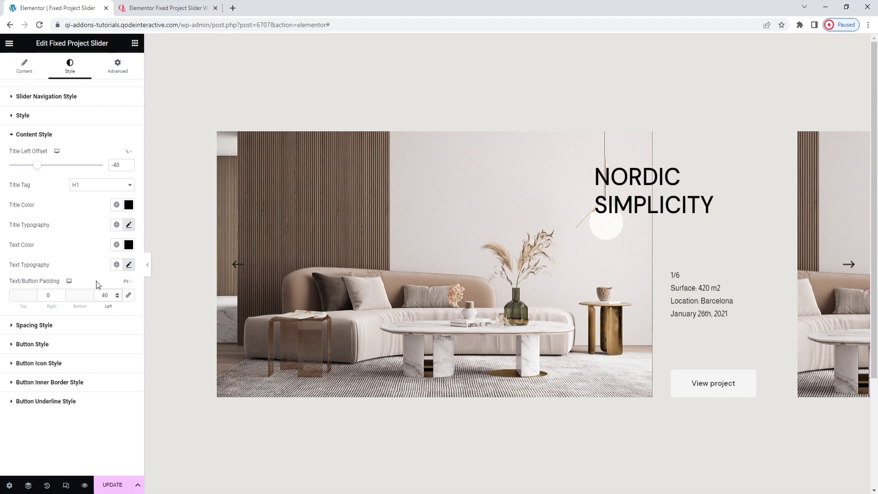
# Step: Duplicate the existing slider item in the content settings and open the copy for editing
pyautogui.click(21, 71)
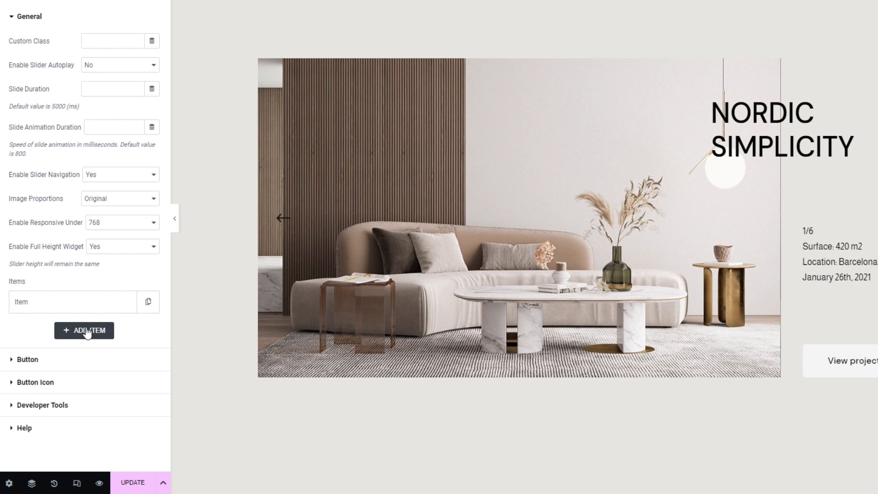
pyautogui.click(148, 303)
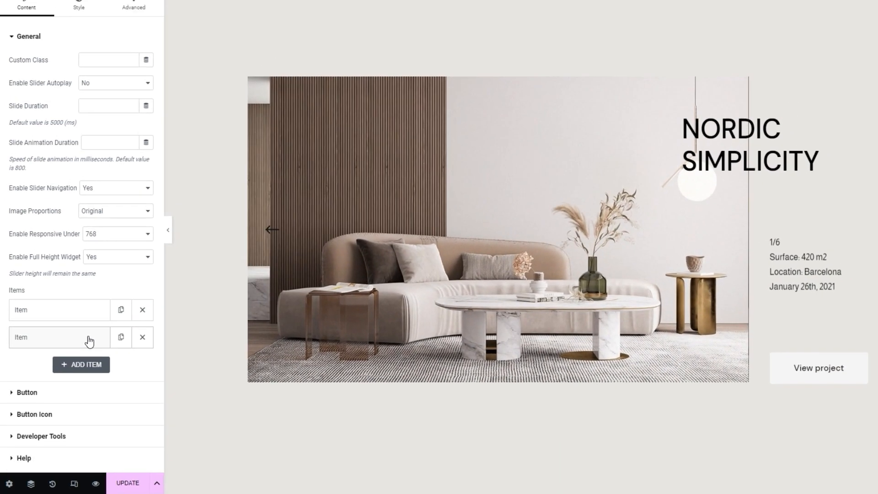
pyautogui.click(92, 331)
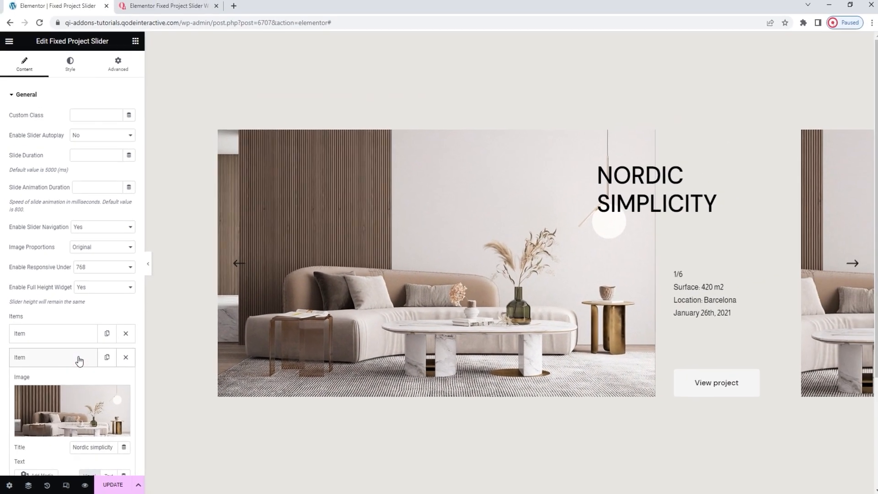
pyautogui.scroll(-2, 83, 352)
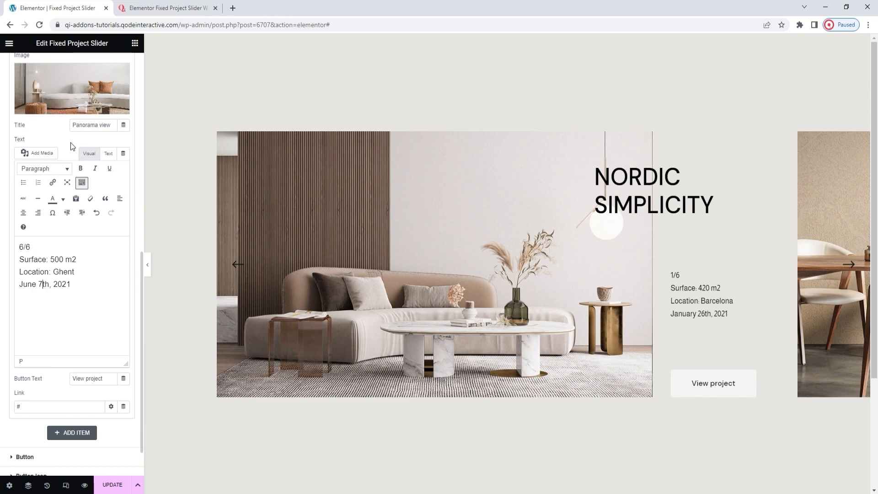
# Step: Cycle the slider preview forward through all the project slides and back to the first one
pyautogui.click(852, 266)
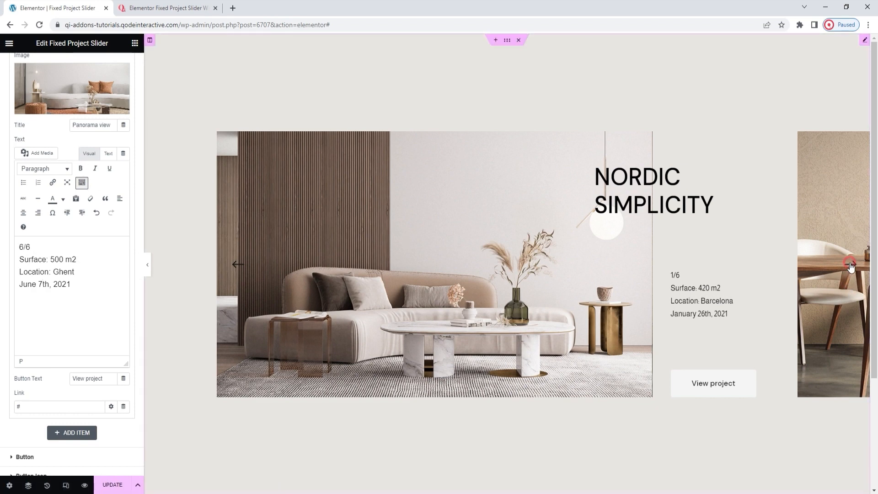
pyautogui.click(852, 266)
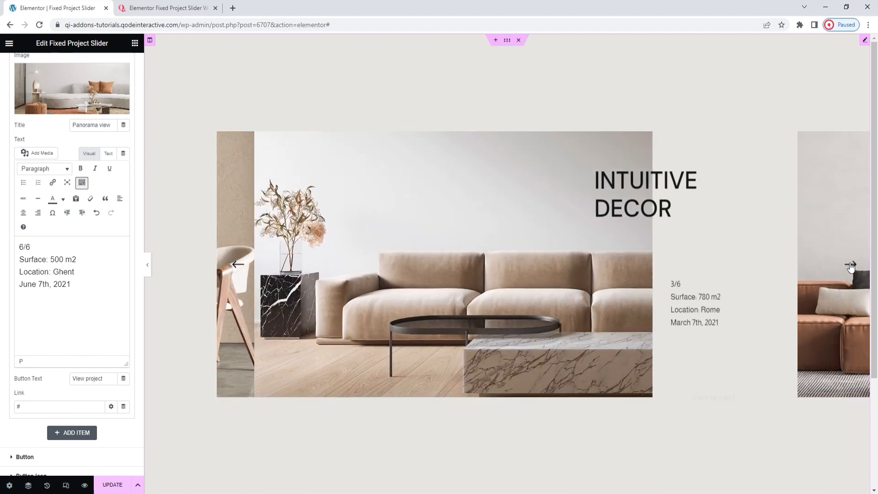
pyautogui.click(851, 266)
pyautogui.click(852, 266)
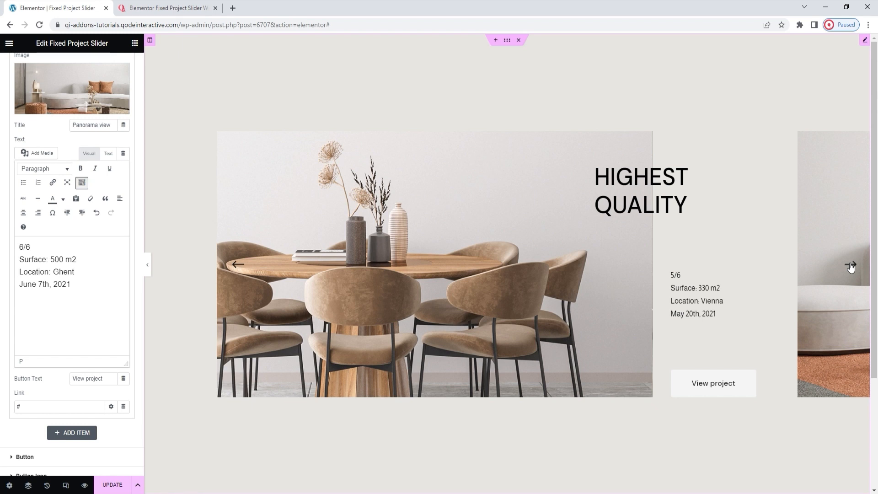
pyautogui.click(851, 266)
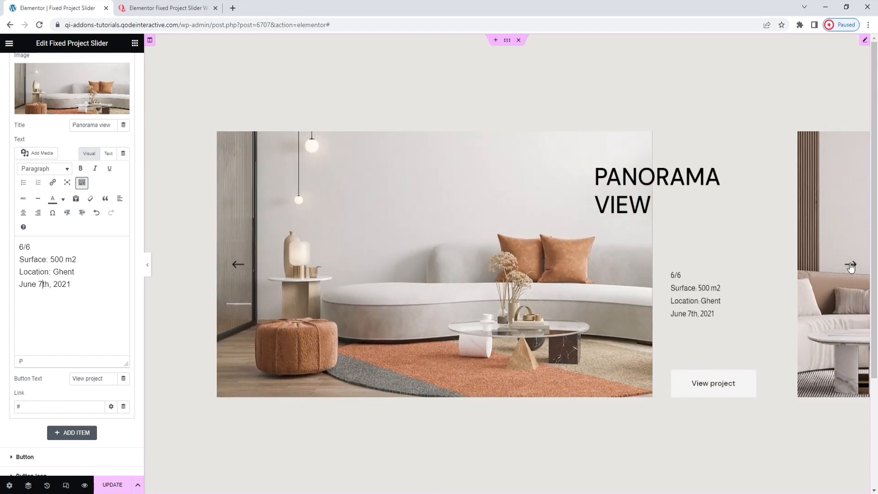
pyautogui.click(851, 266)
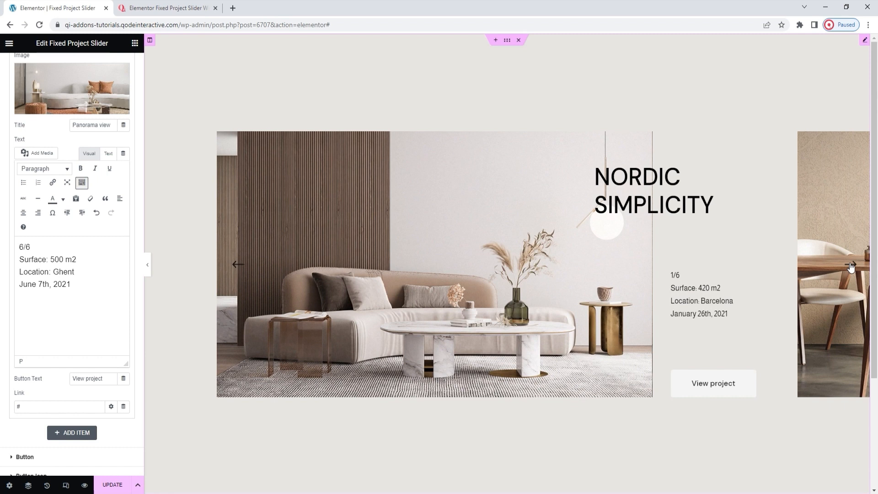
# Step: In the slider's Button content settings, set the button Layout to Textual
pyautogui.scroll(-1, 132, 377)
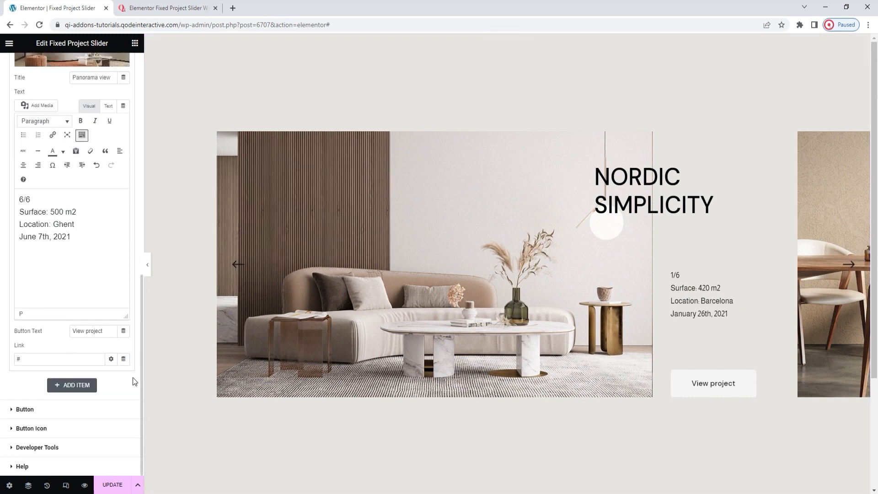
pyautogui.click(57, 414)
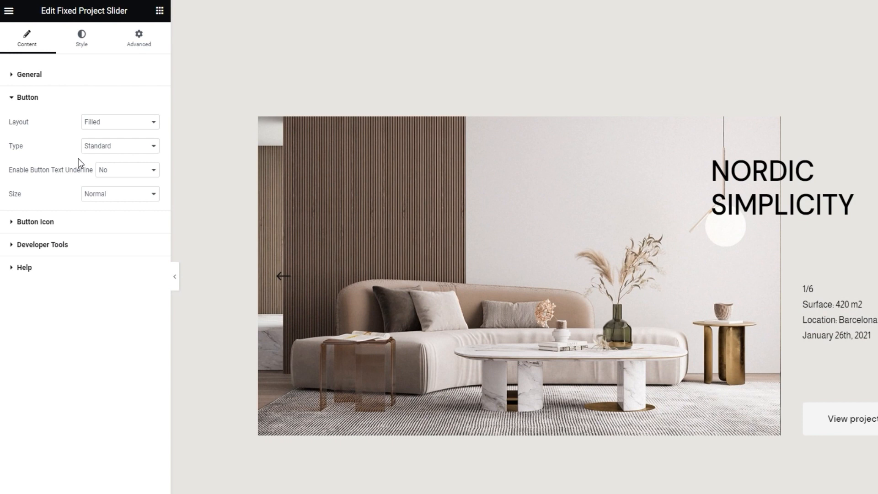
pyautogui.click(112, 122)
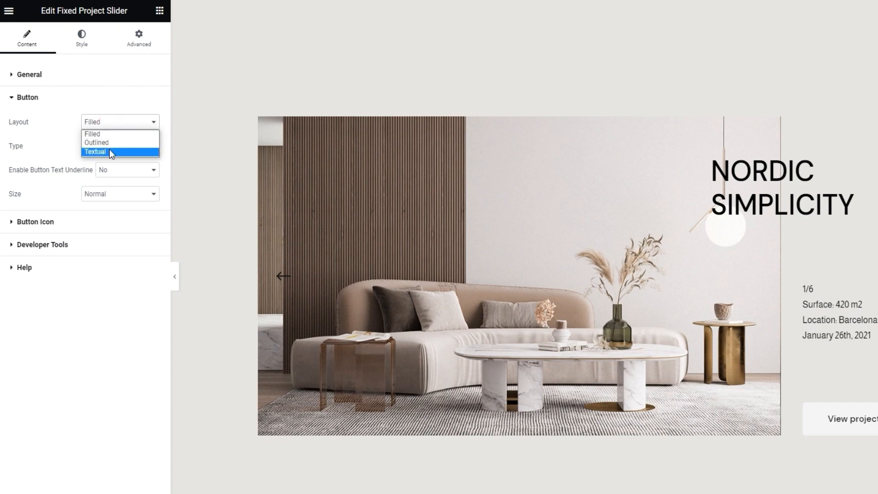
pyautogui.click(110, 151)
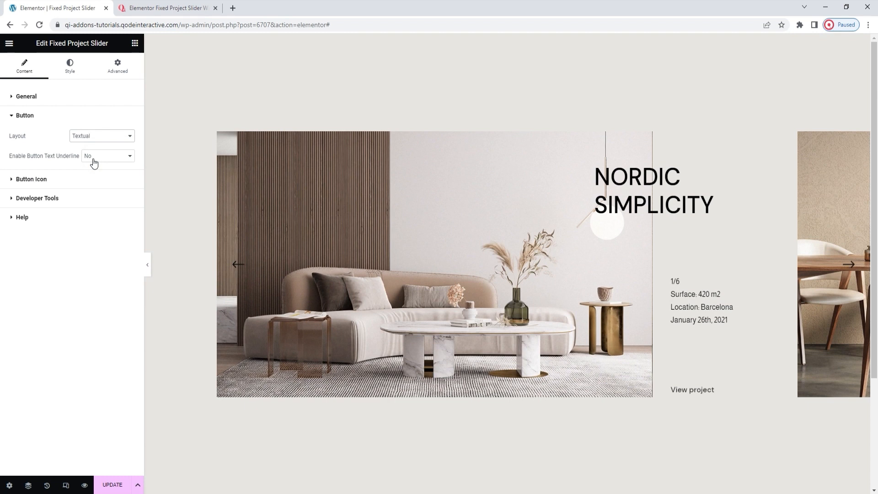
# Step: Enable the underline for the slider's button text and open the Button Icon settings
pyautogui.click(97, 163)
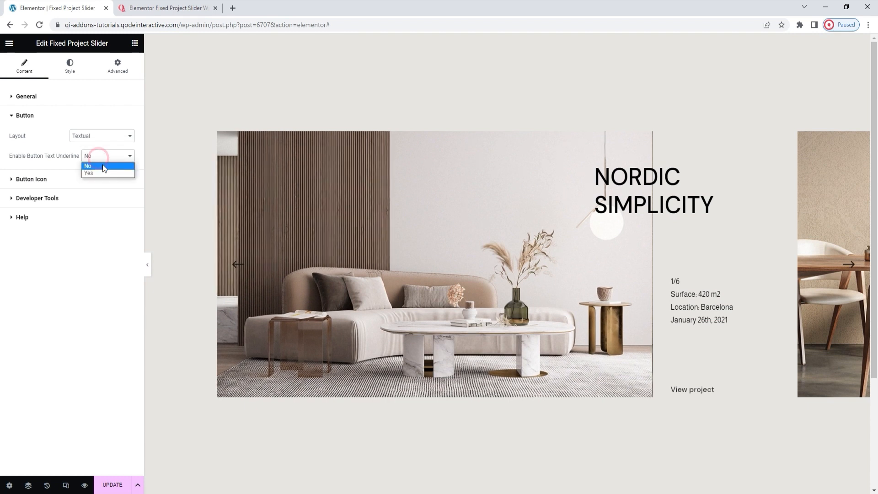
pyautogui.click(103, 171)
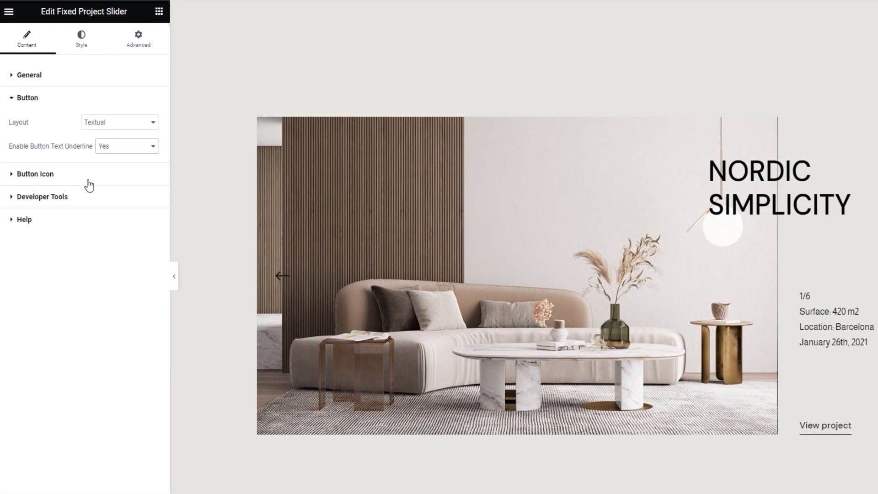
pyautogui.click(89, 183)
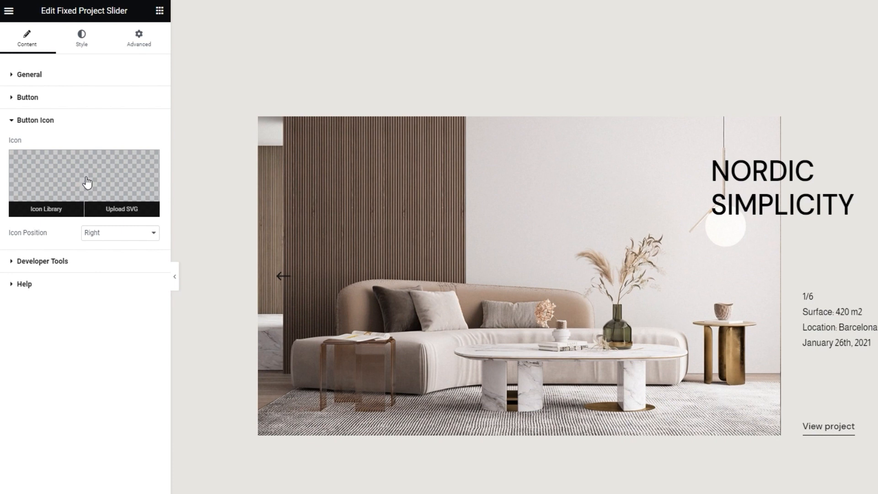
# Step: Show the slider's shortcode snippet through Developer Tools and turn it back off
pyautogui.click(80, 263)
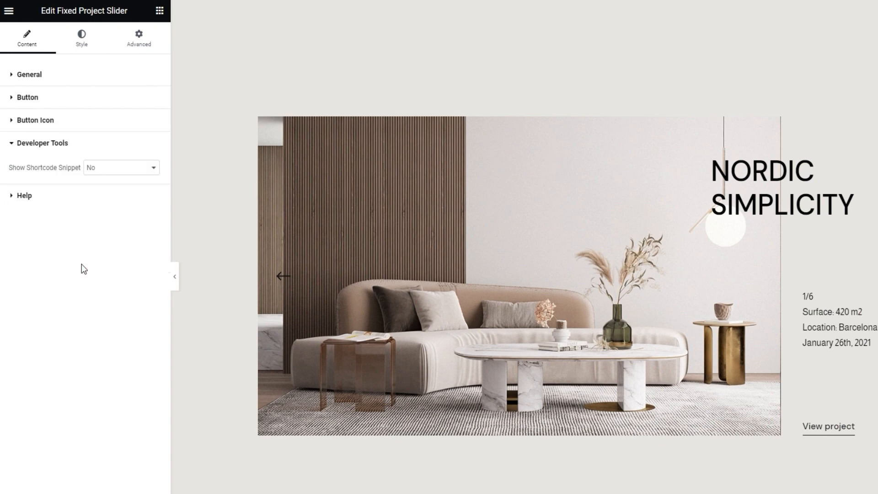
pyautogui.click(94, 167)
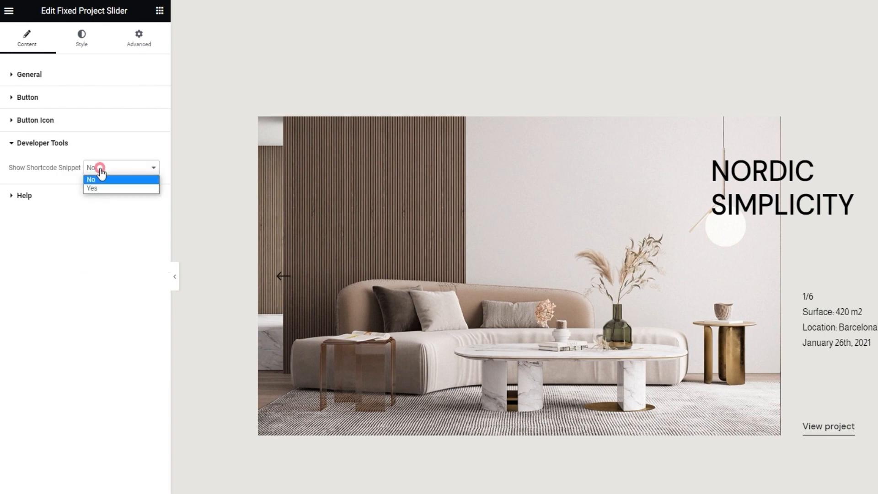
pyautogui.click(103, 187)
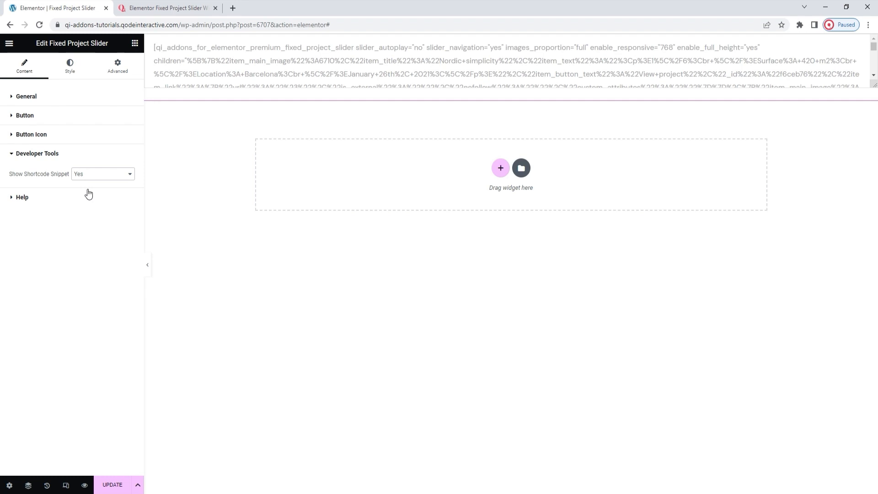
pyautogui.click(86, 174)
pyautogui.click(89, 182)
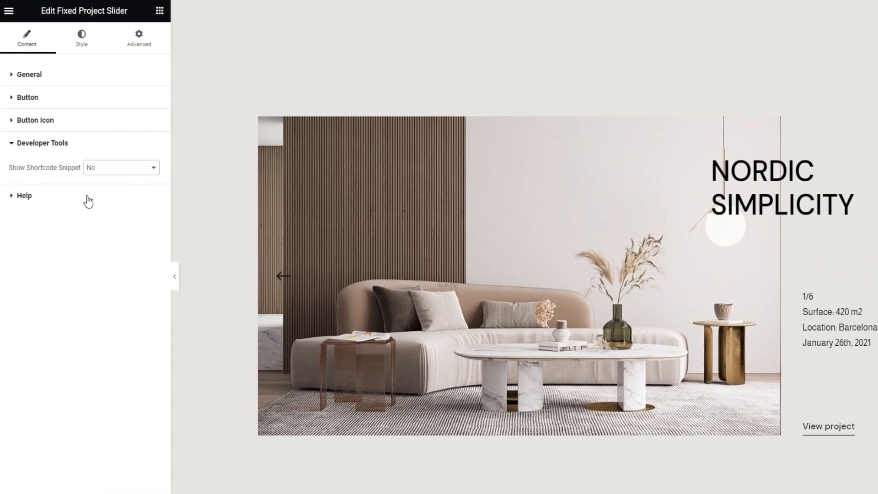
# Step: View the Help links and set the slider's Navigation Position to Outside in its navigation style
pyautogui.click(88, 200)
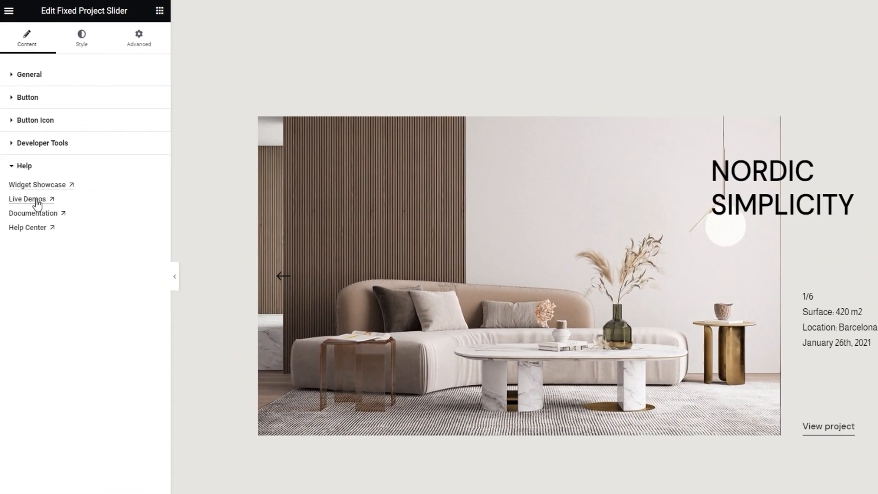
pyautogui.click(77, 50)
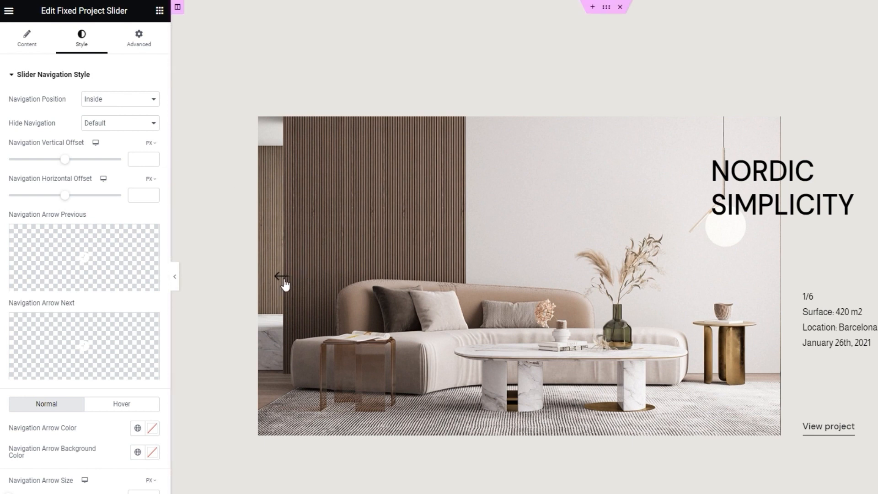
pyautogui.click(126, 100)
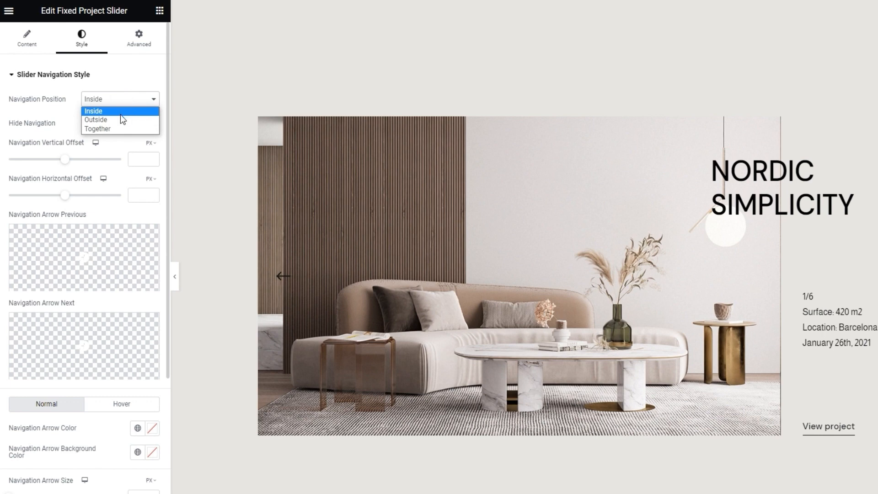
pyautogui.click(120, 120)
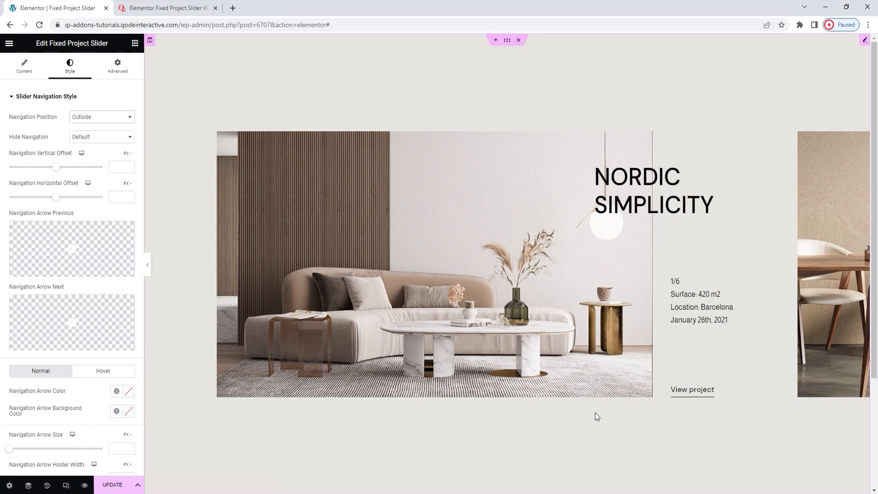
# Step: Select the parent section through the Navigator and set its Content Width to Boxed
pyautogui.rightClick(638, 429)
pyautogui.click(678, 472)
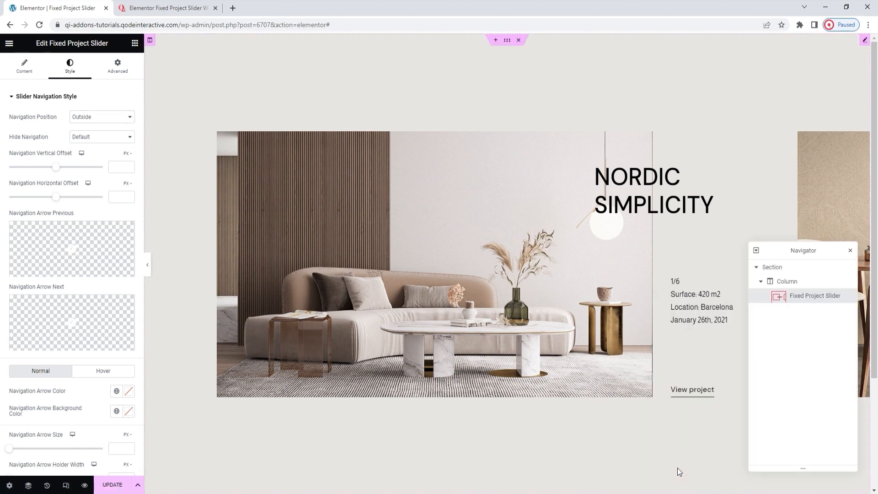
pyautogui.click(804, 270)
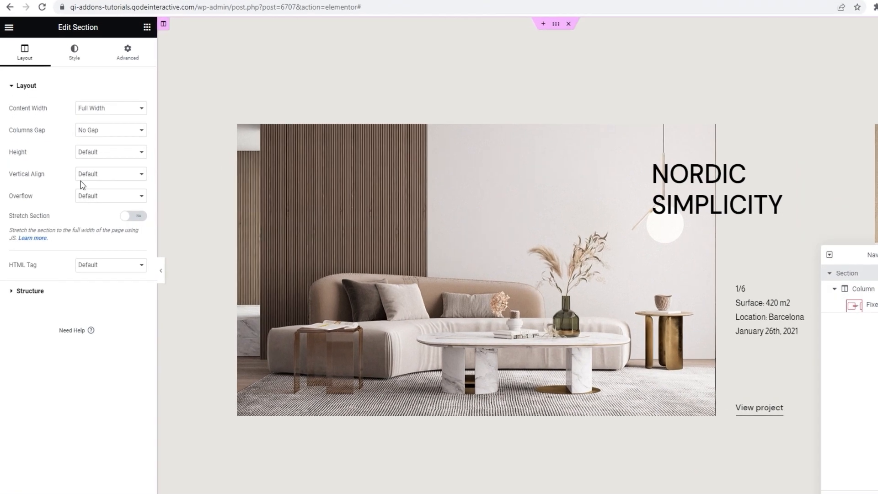
pyautogui.click(97, 117)
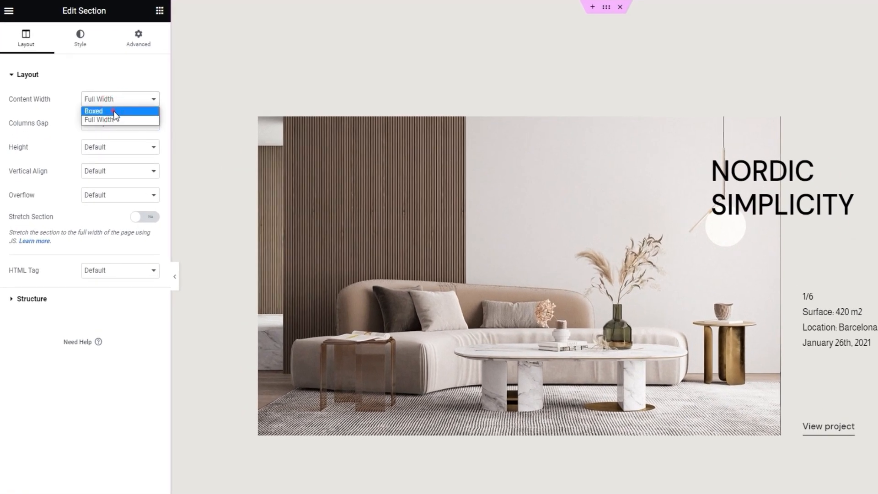
pyautogui.click(114, 111)
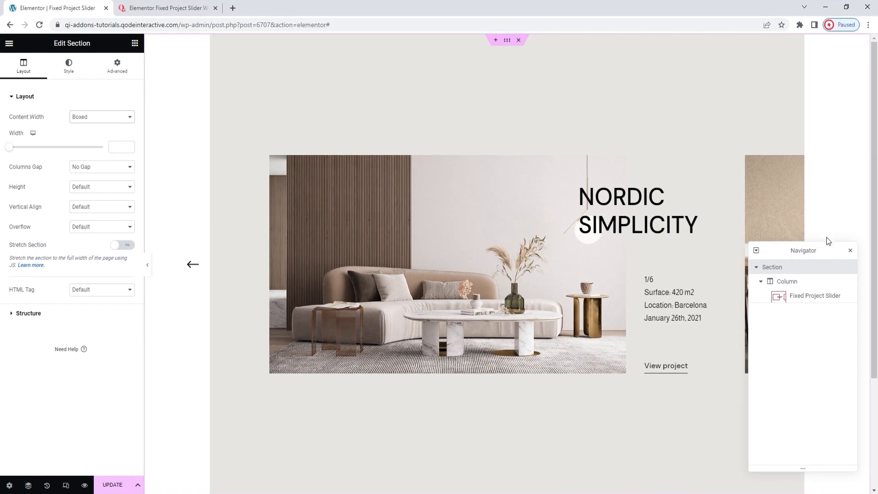
pyautogui.moveTo(824, 251); pyautogui.dragTo(693, 266)
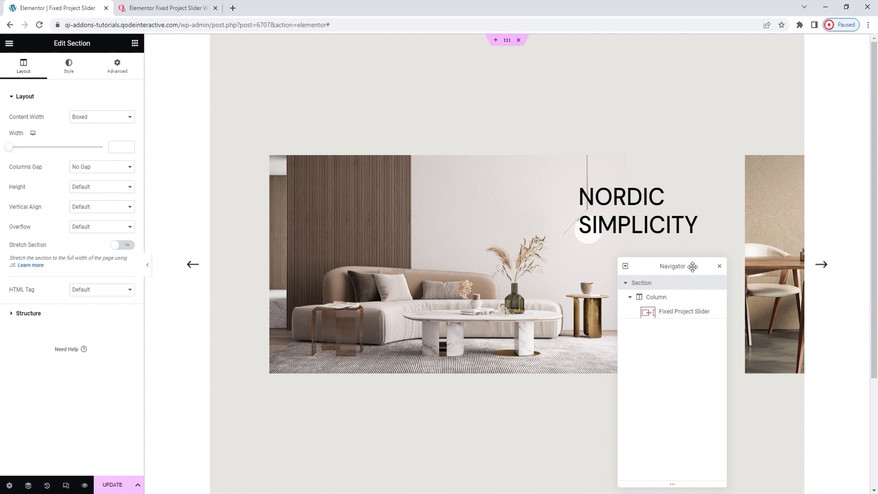
pyautogui.moveTo(693, 267); pyautogui.dragTo(811, 215)
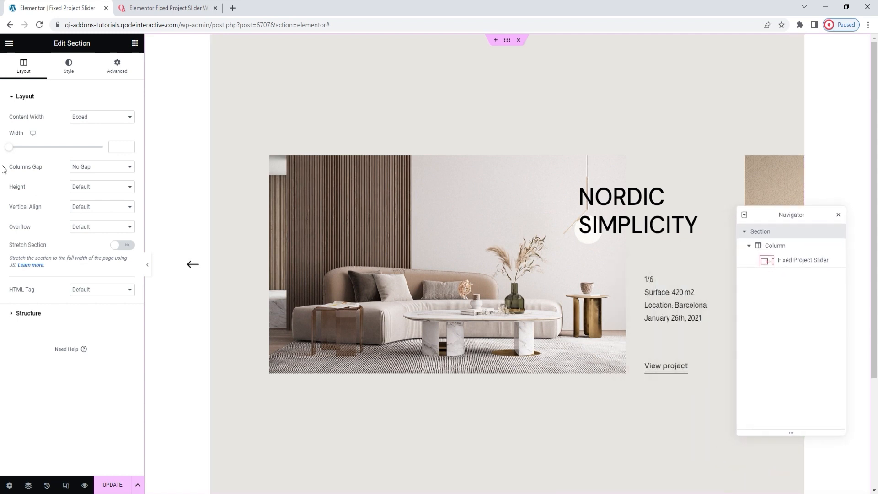
# Step: Restore the section's Content Width to Full Width and close the Navigator
pyautogui.click(80, 120)
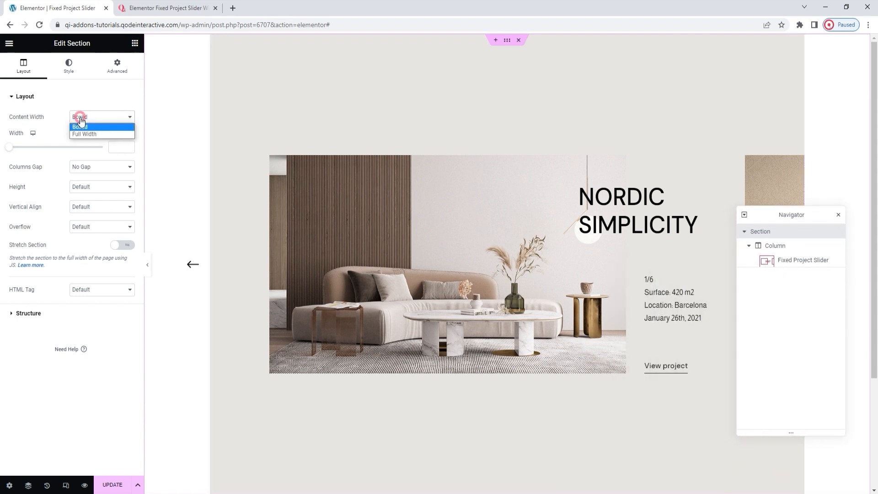
pyautogui.click(81, 132)
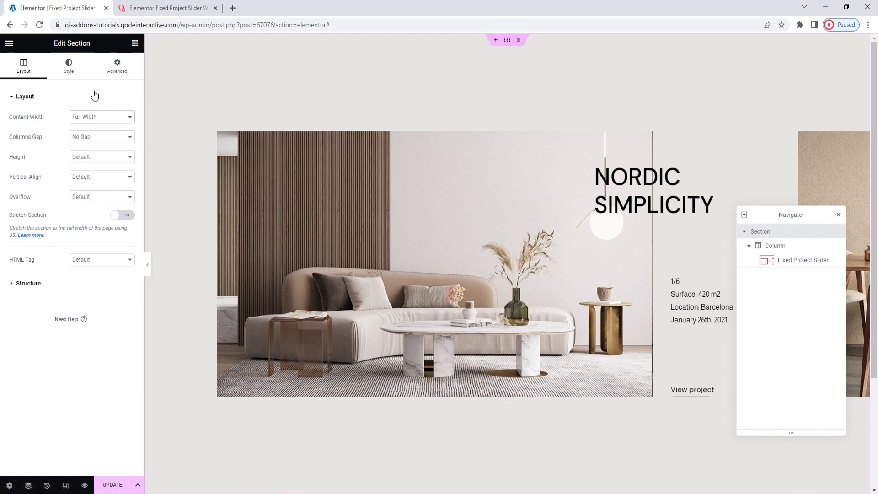
pyautogui.click(76, 76)
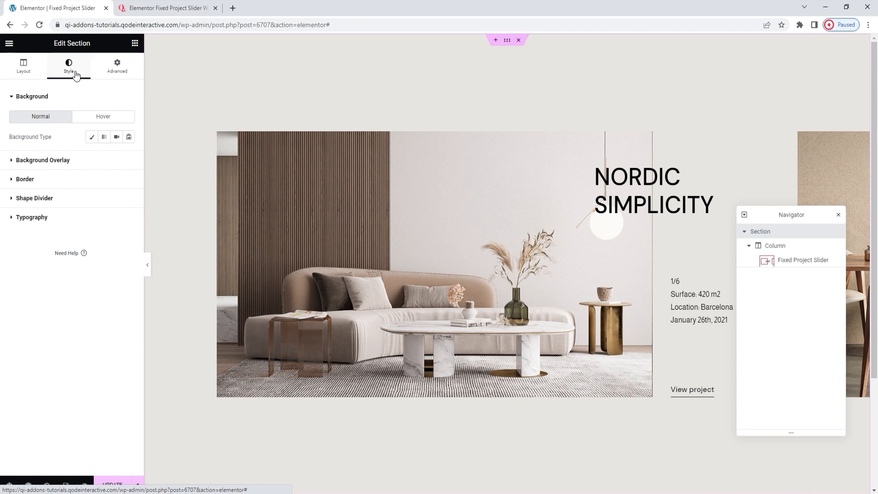
pyautogui.click(839, 214)
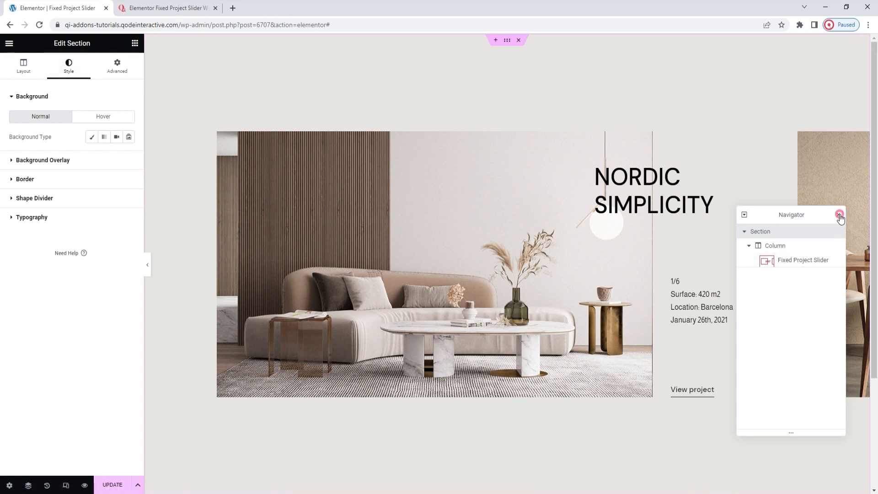
# Step: Set the Fixed Project Slider's Navigation Position to Together and its Navigation Alignment to Right
pyautogui.click(548, 303)
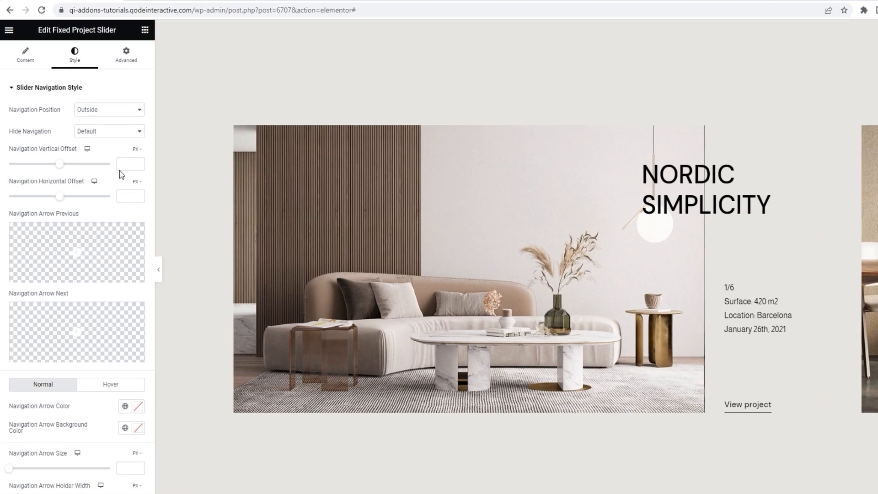
pyautogui.click(98, 117)
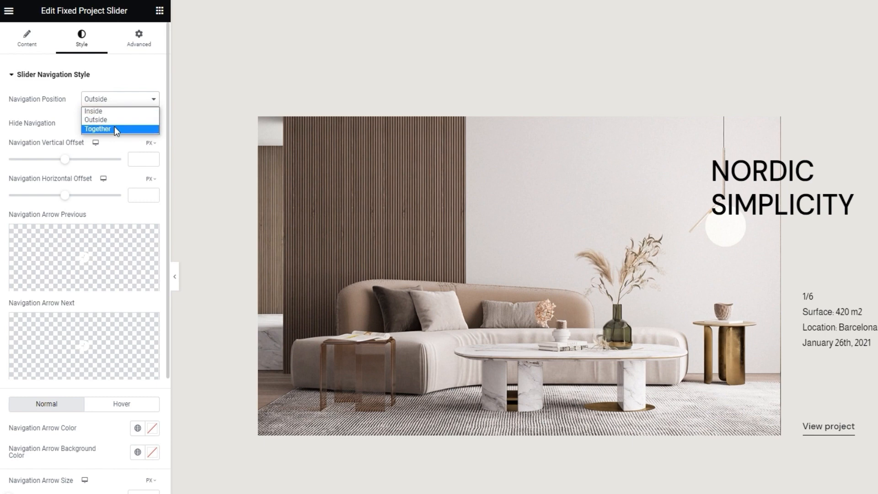
pyautogui.click(115, 128)
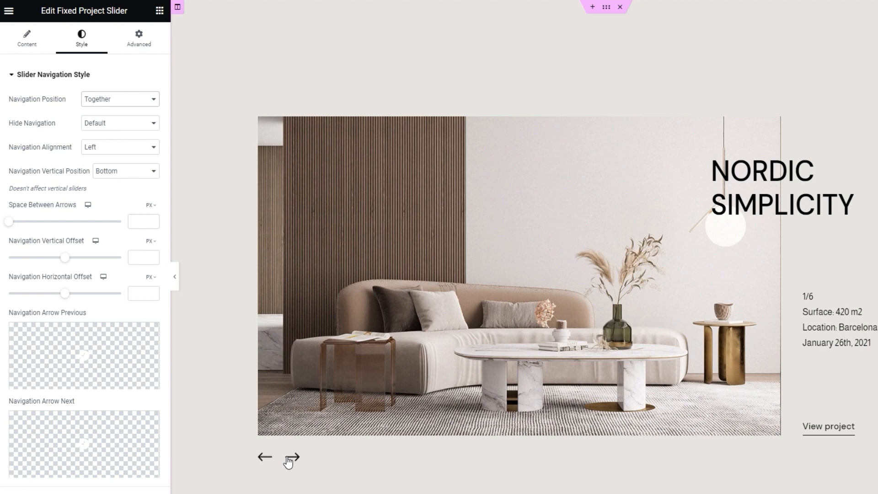
pyautogui.click(110, 151)
pyautogui.click(113, 167)
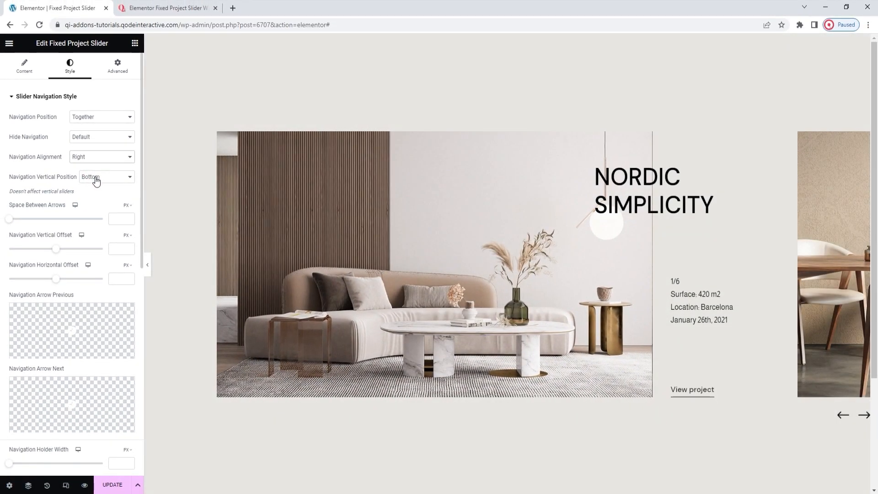
# Step: Try the Top option for the Navigation Vertical Position and return it to Bottom
pyautogui.click(96, 179)
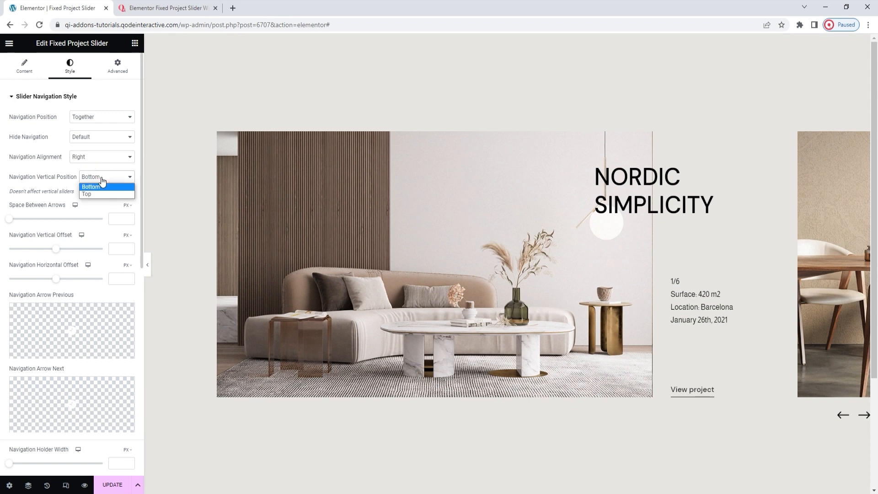
pyautogui.click(101, 193)
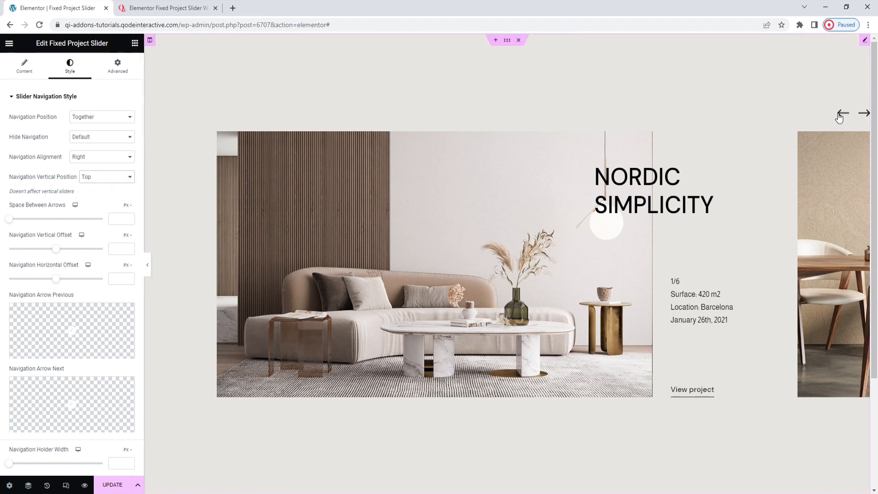
pyautogui.click(89, 178)
pyautogui.click(89, 186)
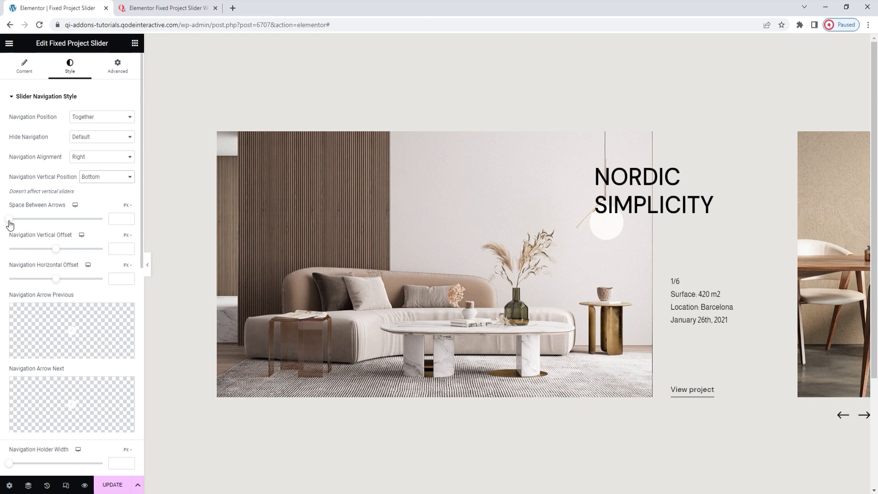
# Step: Set the Space Between Arrows to 38 px and the Navigation Vertical Offset to 40 px
pyautogui.moveTo(10, 224); pyautogui.dragTo(58, 224)
pyautogui.write('38')
pyautogui.click(57, 250)
pyautogui.click(59, 250)
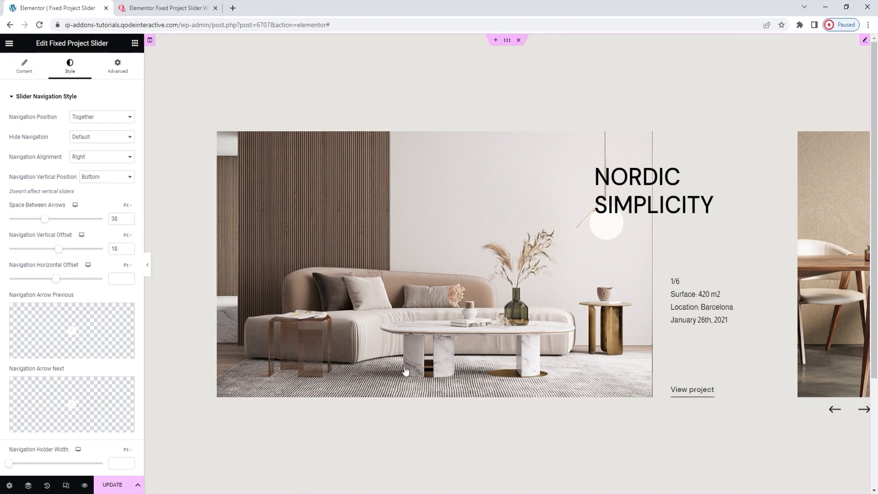
pyautogui.doubleClick(111, 249)
pyautogui.write('40')
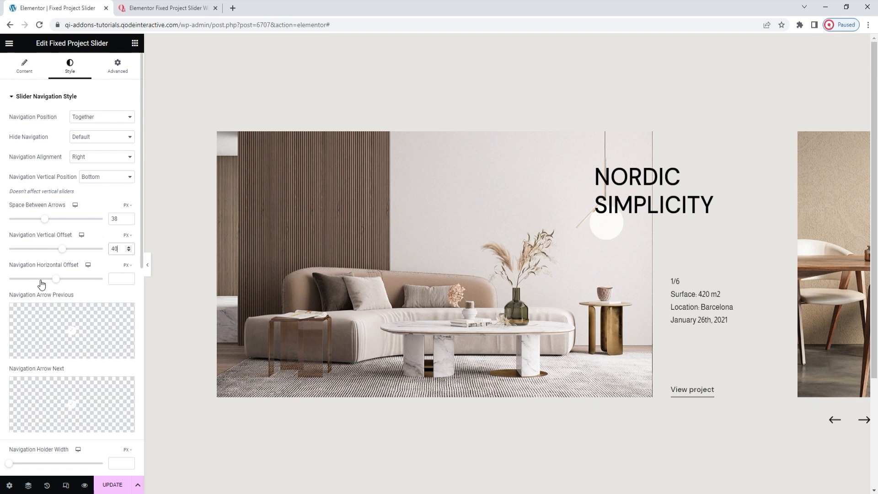
# Step: Switch the Navigation Horizontal Offset unit to percent and set the offset to 8.6%
pyautogui.moveTo(55, 278); pyautogui.dragTo(74, 285)
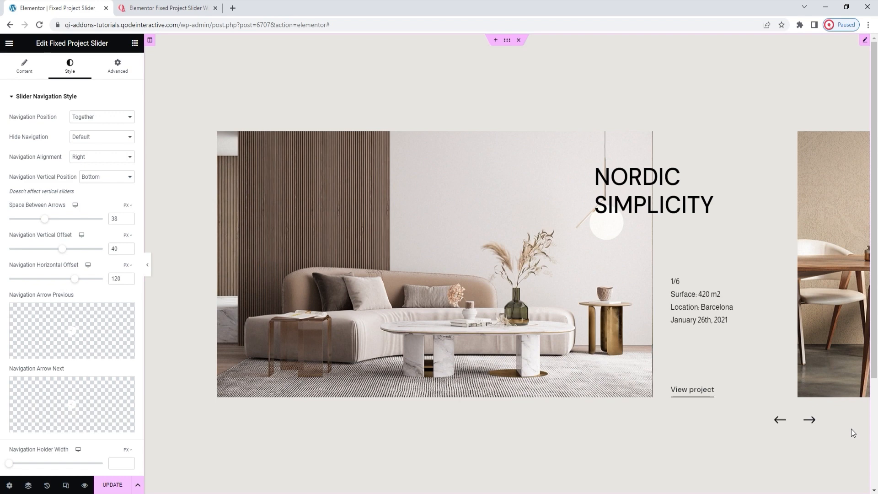
pyautogui.doubleClick(117, 279)
pyautogui.press('BackSpace')
pyautogui.click(126, 267)
pyautogui.click(129, 284)
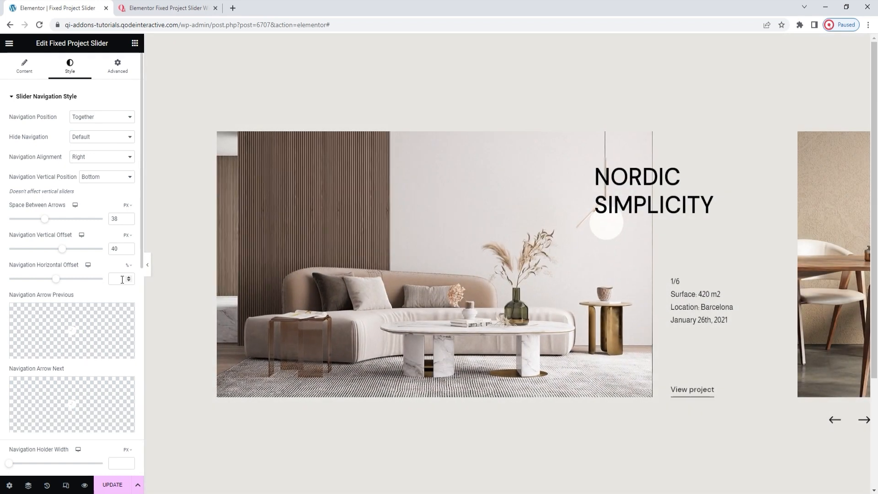
pyautogui.click(118, 278)
pyautogui.write('8.6')
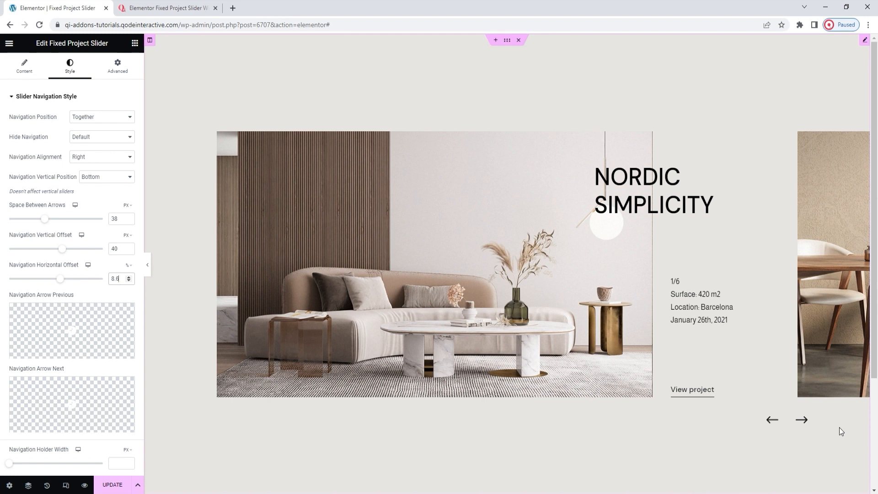
# Step: Examine the icon options for the slider's previous navigation arrow
pyautogui.scroll(-1, 72, 313)
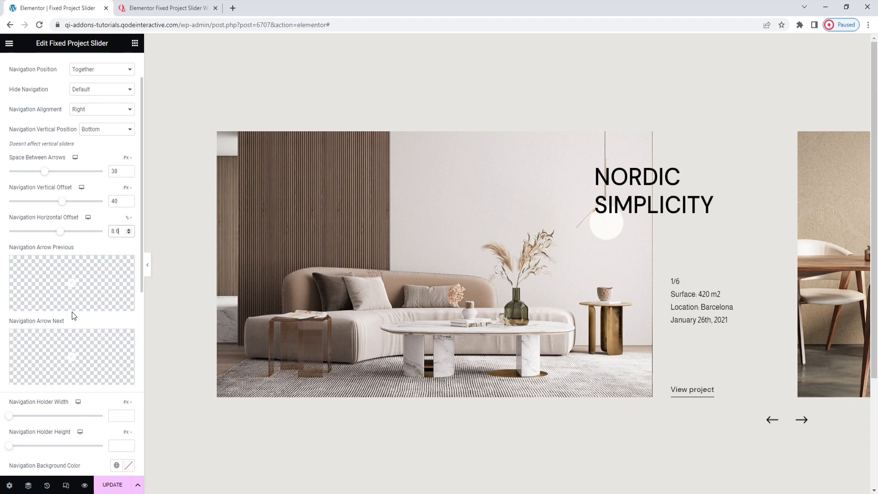
pyautogui.moveTo(96, 290)
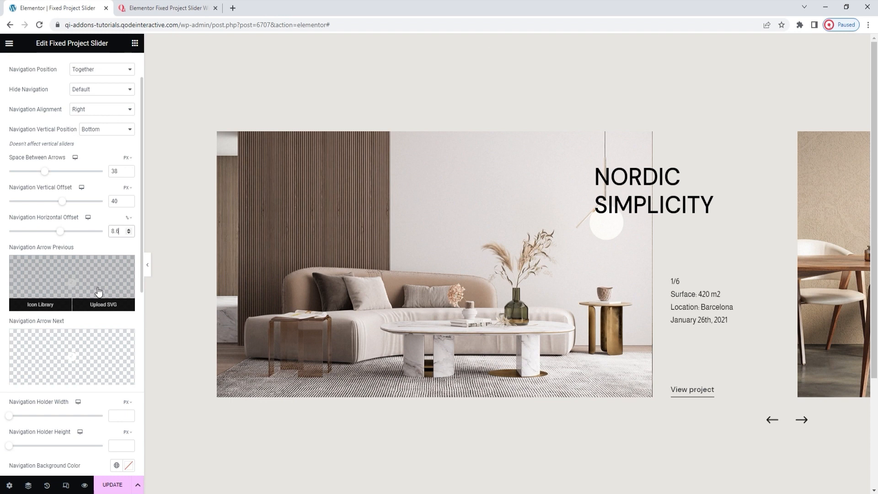
# Step: Choose the thin left-arrow SVG for Navigation Arrow Previous and the matching thin right-arrow SVG for Navigation Arrow Next from the media library
pyautogui.click(102, 304)
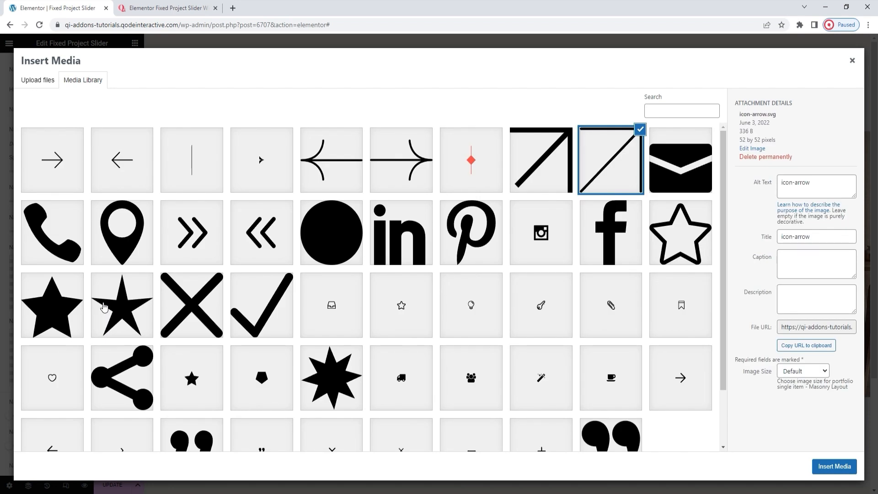
pyautogui.click(133, 175)
pyautogui.click(846, 467)
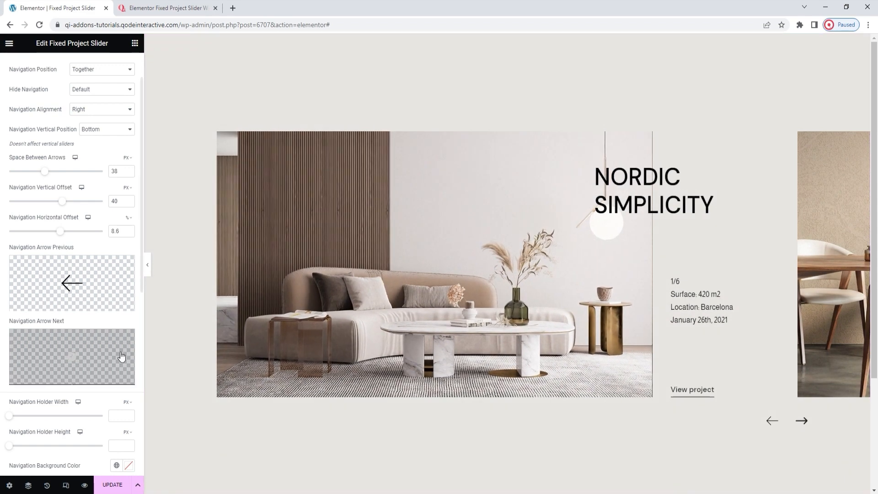
pyautogui.click(107, 377)
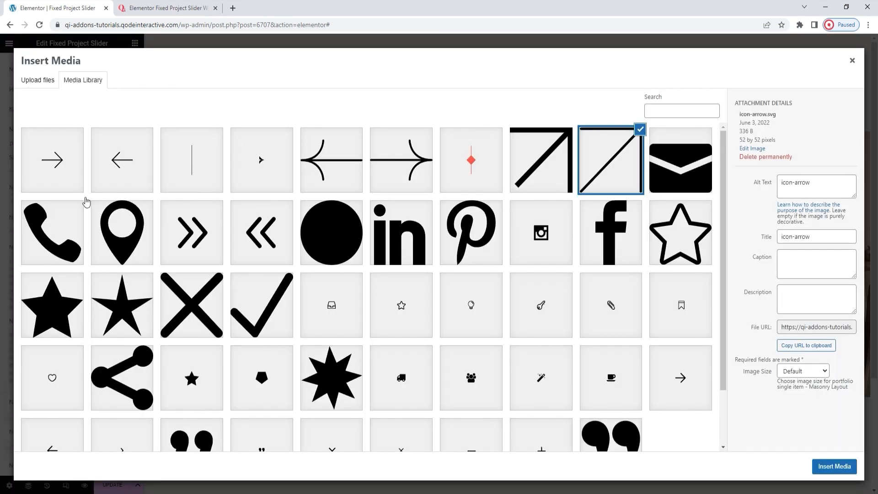
pyautogui.click(64, 186)
pyautogui.click(833, 466)
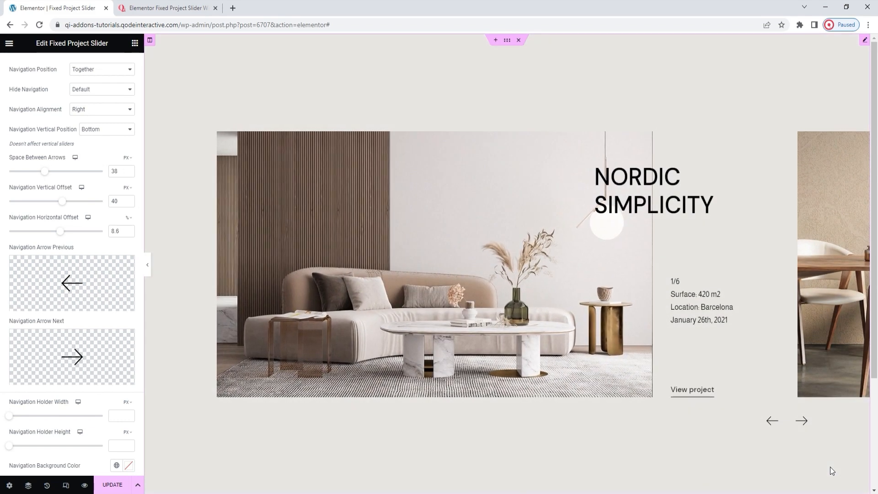
# Step: Set the Navigation Background Color to the muted red #BF7A7A
pyautogui.scroll(-5, 108, 394)
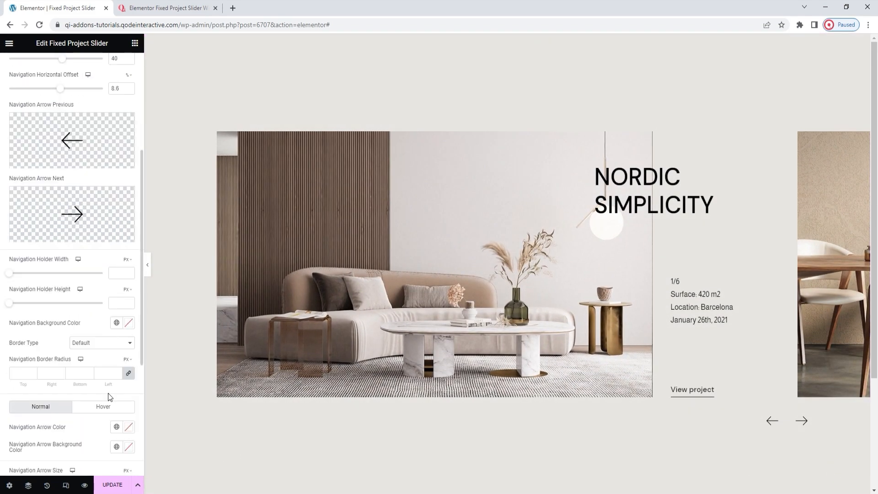
pyautogui.scroll(-1, 108, 393)
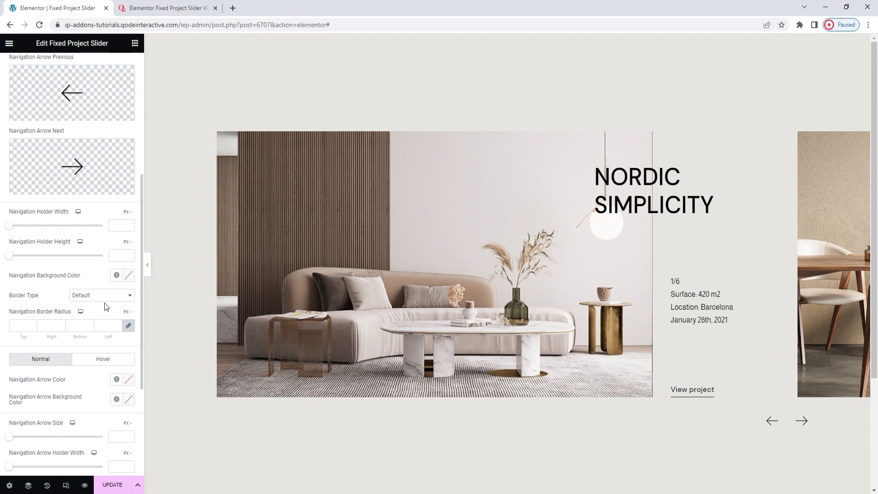
pyautogui.click(128, 275)
pyautogui.click(61, 329)
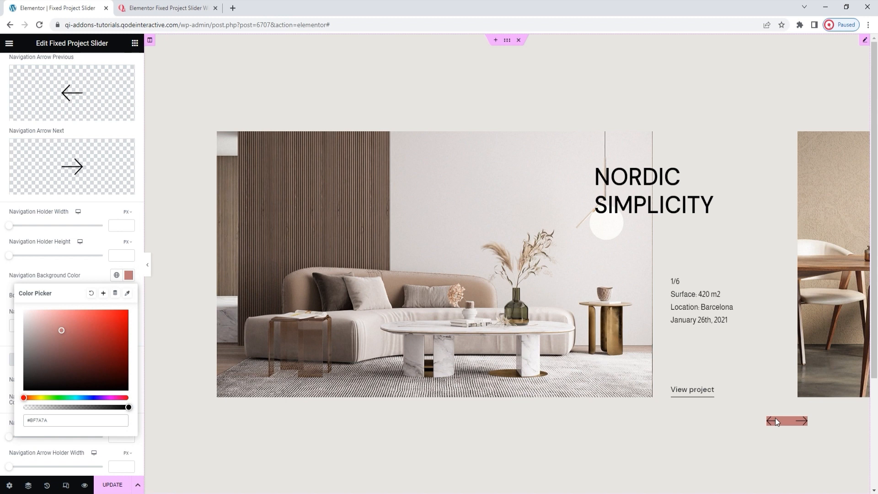
pyautogui.click(129, 275)
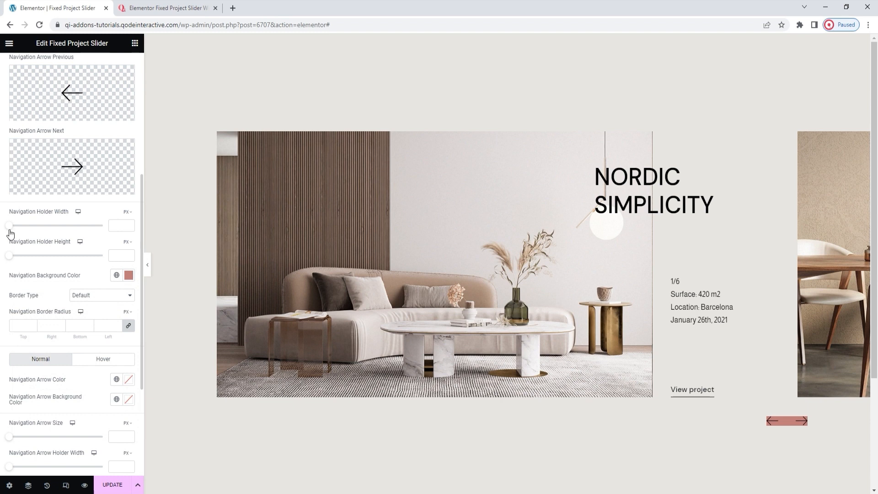
# Step: Set the Navigation Holder Width to 145 px and the Navigation Holder Height to 80 px
pyautogui.moveTo(9, 226); pyautogui.dragTo(40, 231)
pyautogui.moveTo(43, 230); pyautogui.dragTo(55, 230)
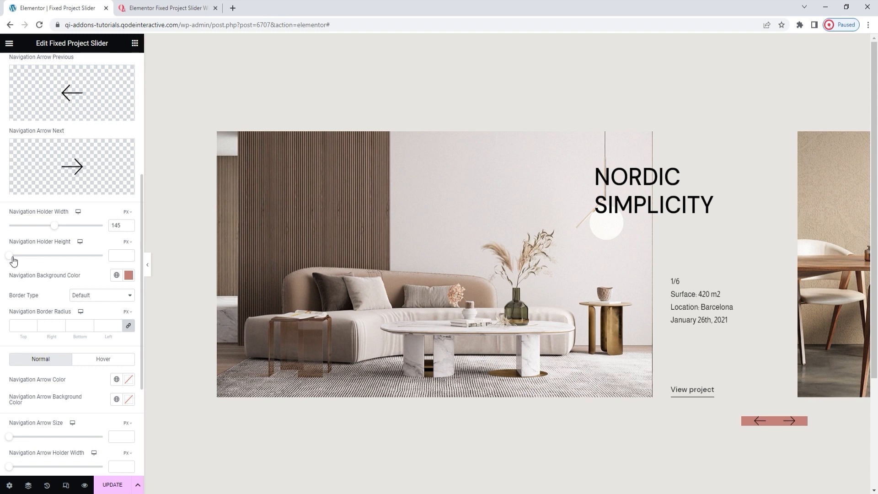
pyautogui.moveTo(13, 261); pyautogui.dragTo(39, 262)
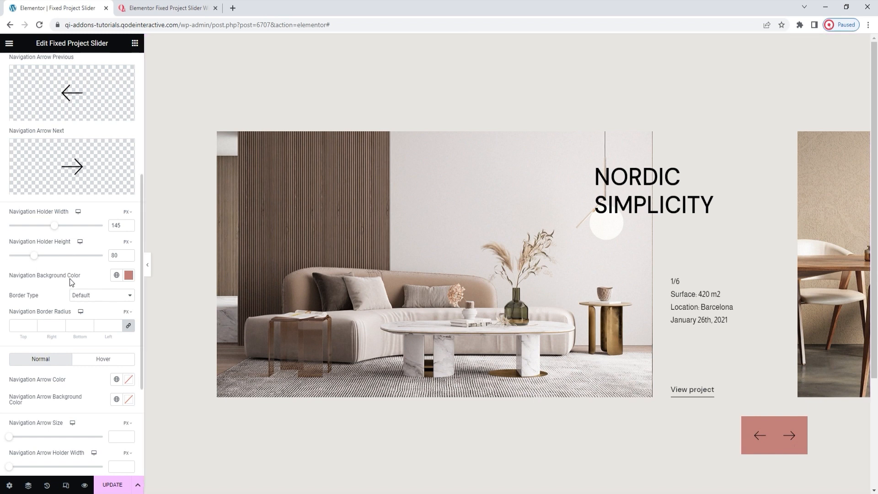
# Step: Give the navigation holder a Solid border with a width of 2 px on all sides
pyautogui.scroll(-1, 71, 279)
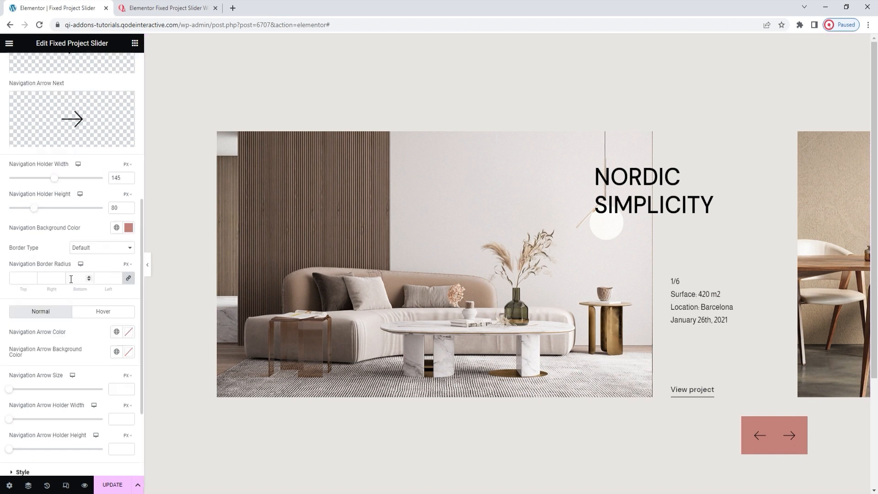
pyautogui.click(107, 251)
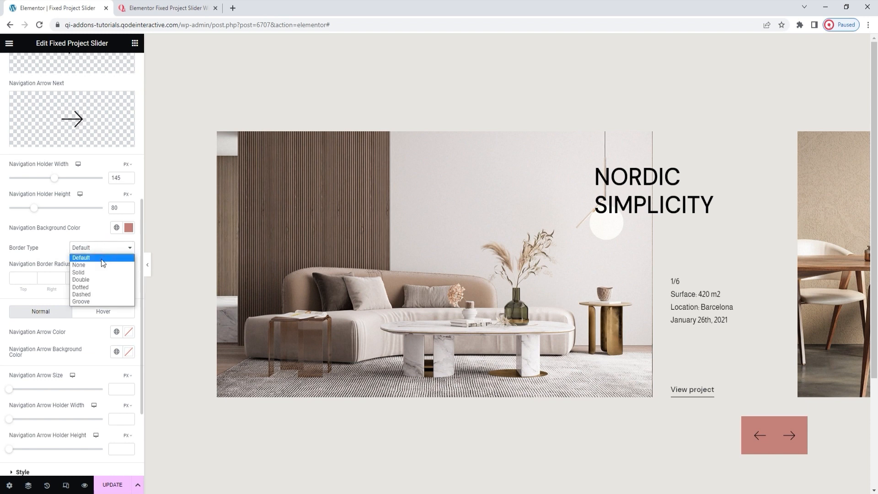
pyautogui.click(97, 271)
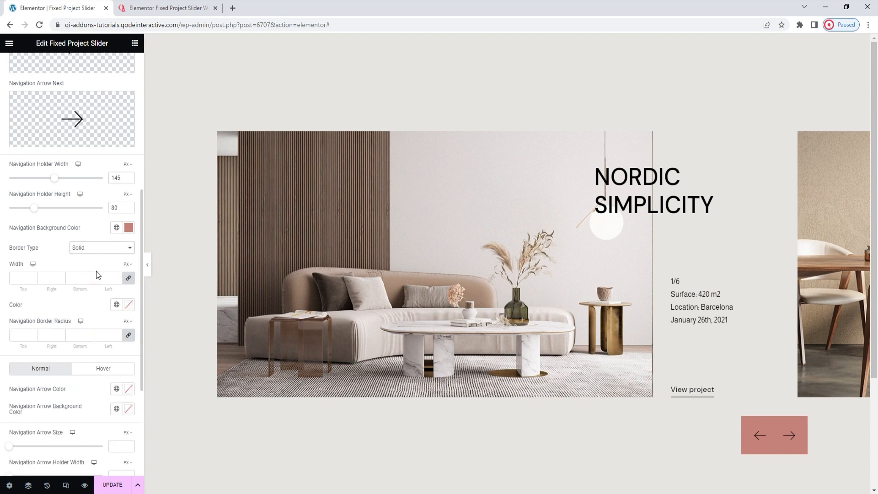
pyautogui.click(27, 283)
pyautogui.write('2')
# Step: Set the navigation holder's border color to #2F2828 and its border radius to 20 px on all corners
pyautogui.click(128, 304)
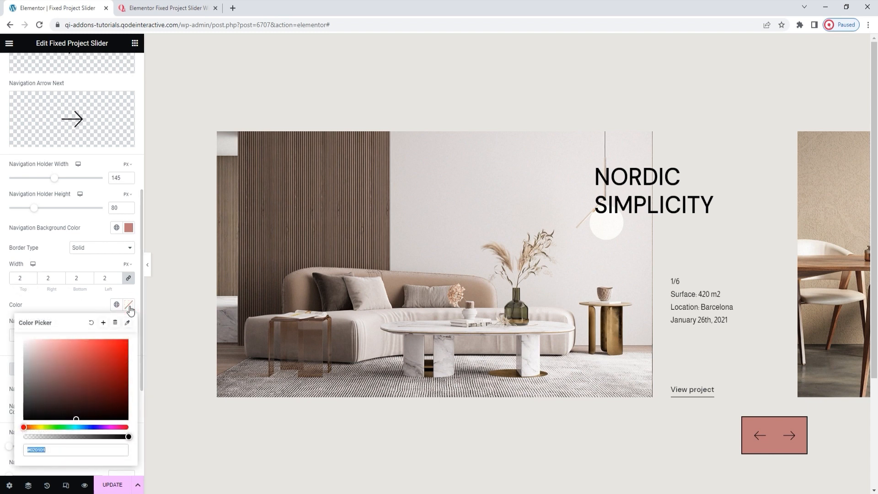
pyautogui.moveTo(65, 357); pyautogui.dragTo(40, 373)
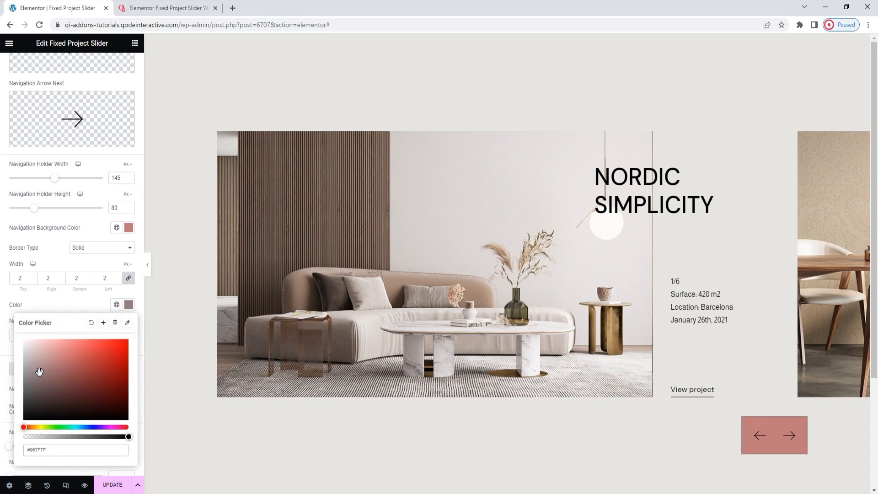
pyautogui.click(38, 404)
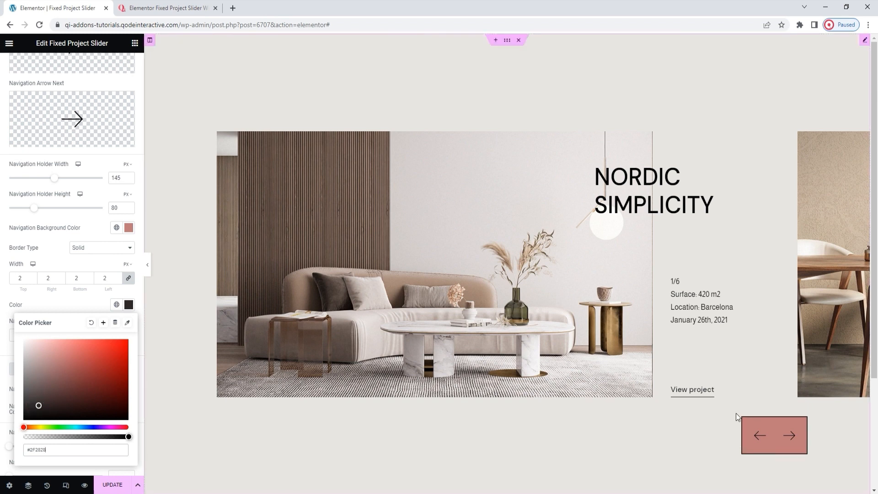
pyautogui.click(128, 304)
pyautogui.scroll(-1, 94, 304)
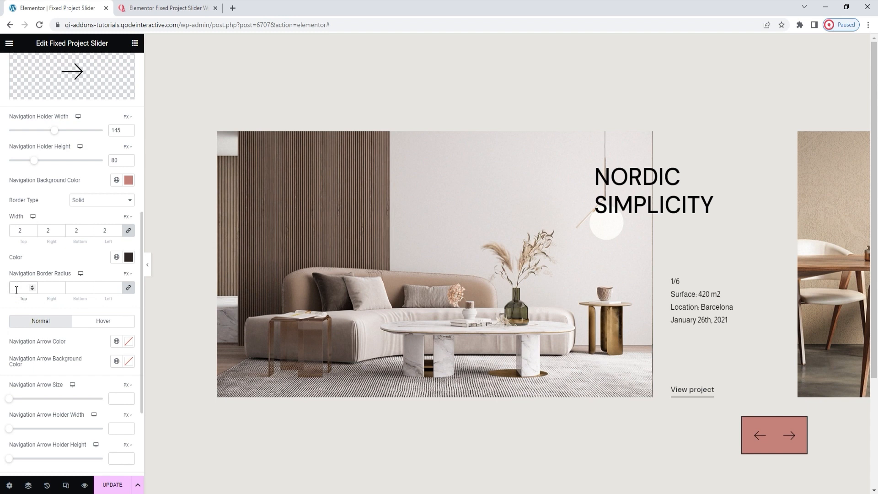
pyautogui.write('20')
# Step: Try a custom Navigation Arrow Color, clear it again, and check the hover settings of the navigation arrows
pyautogui.scroll(-1, 114, 307)
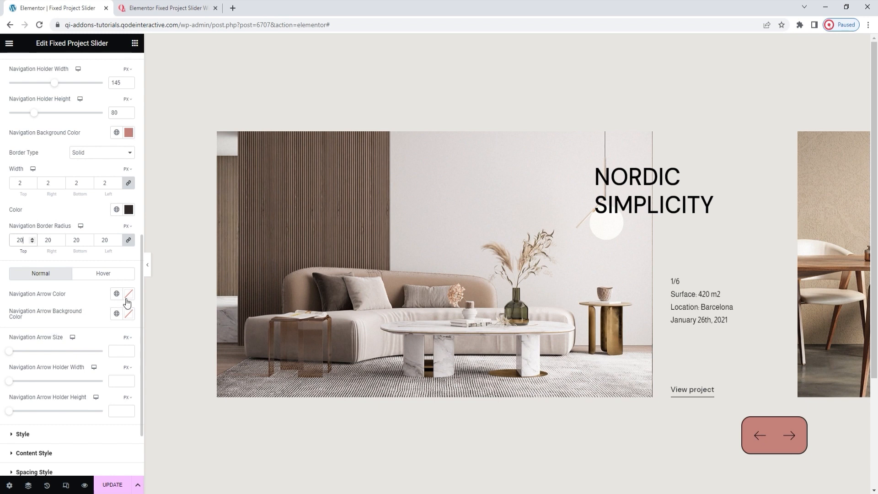
pyautogui.click(128, 295)
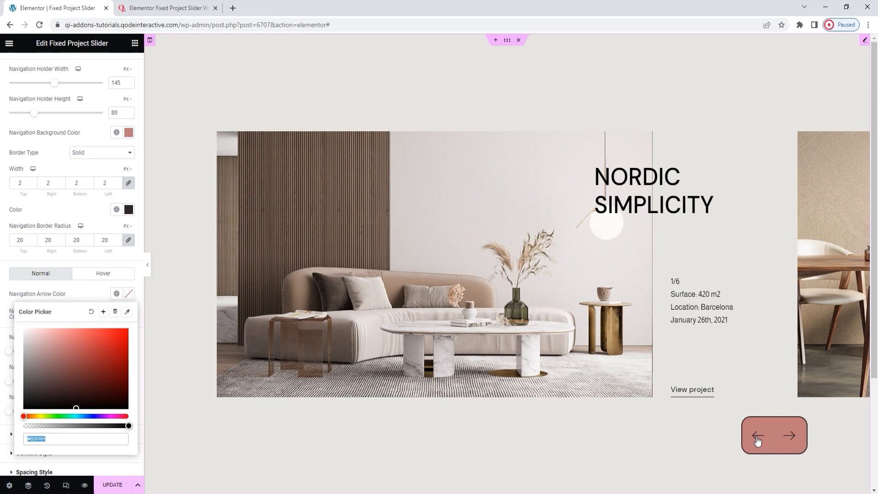
pyautogui.click(34, 340)
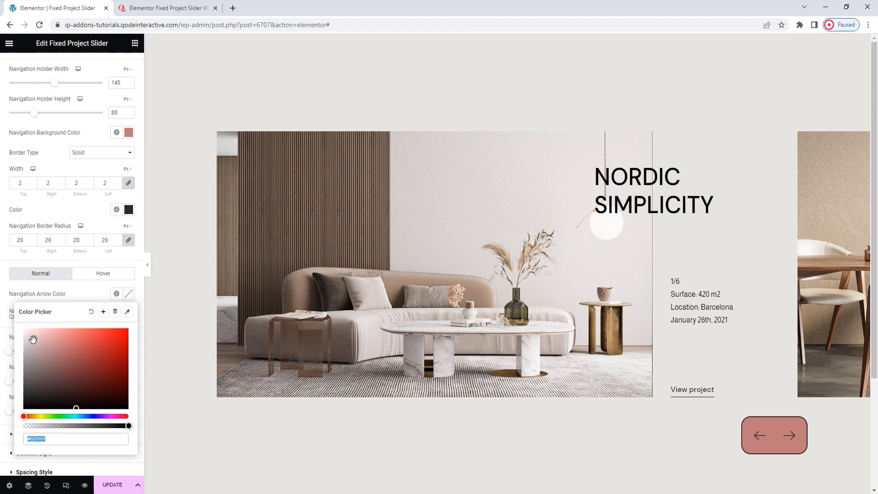
pyautogui.click(77, 358)
pyautogui.click(92, 315)
pyautogui.click(129, 296)
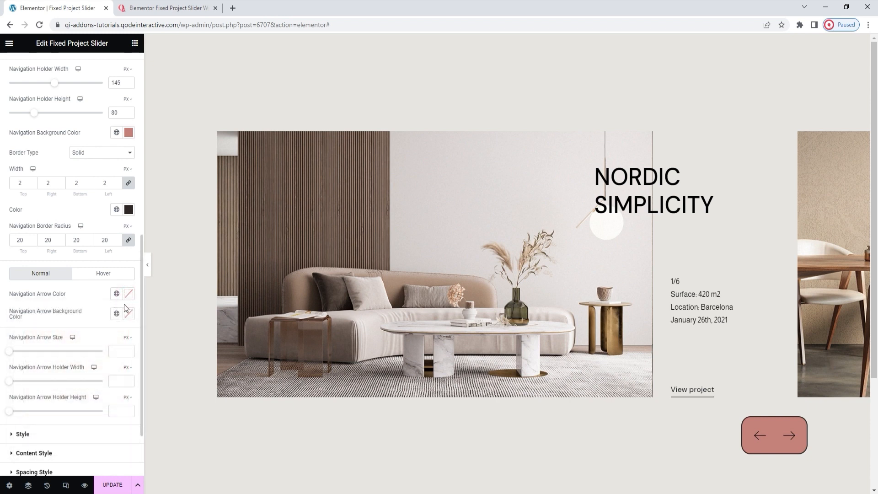
pyautogui.click(109, 275)
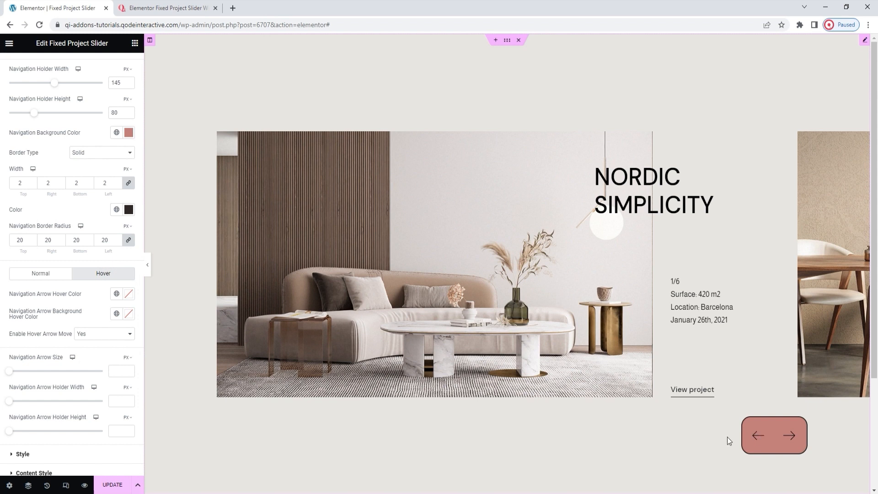
pyautogui.click(57, 278)
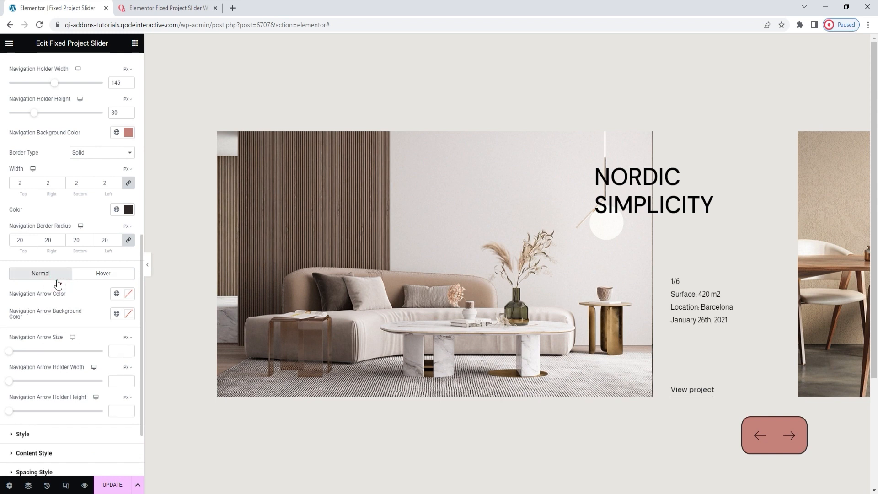
# Step: Set the Navigation Arrow Background Color for the normal state to light pink #E3BDBD
pyautogui.click(129, 314)
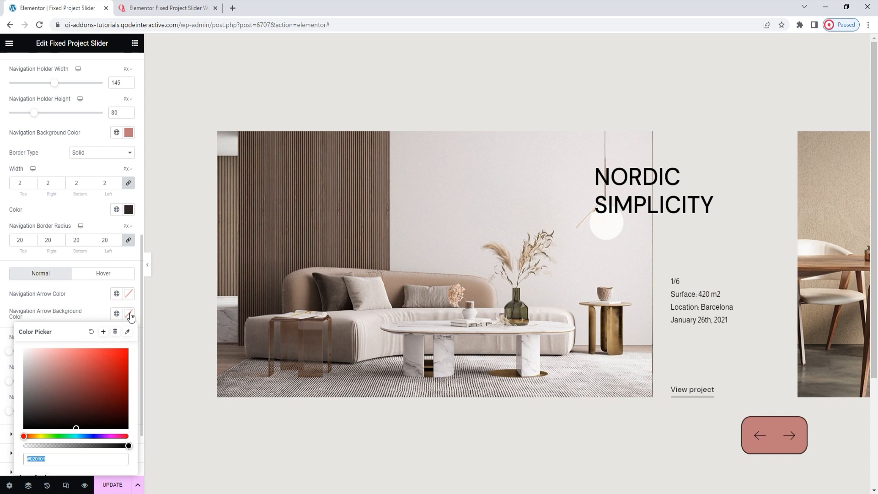
pyautogui.click(80, 364)
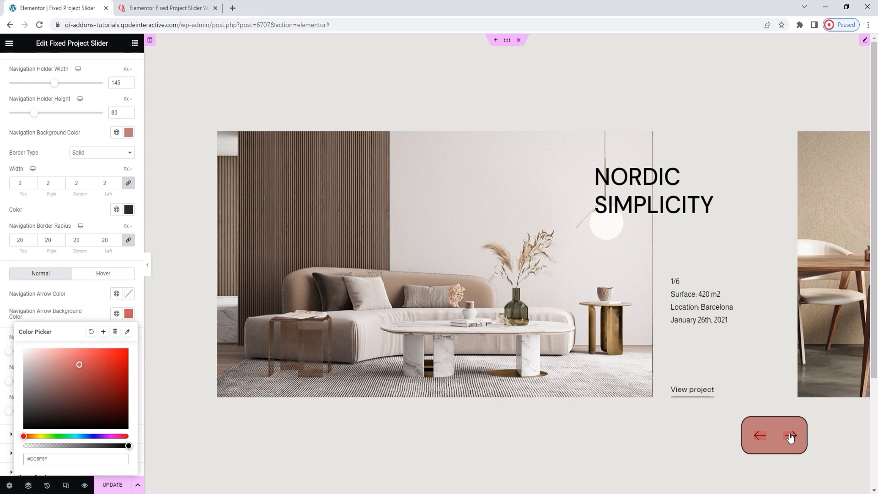
pyautogui.moveTo(41, 361); pyautogui.dragTo(40, 356)
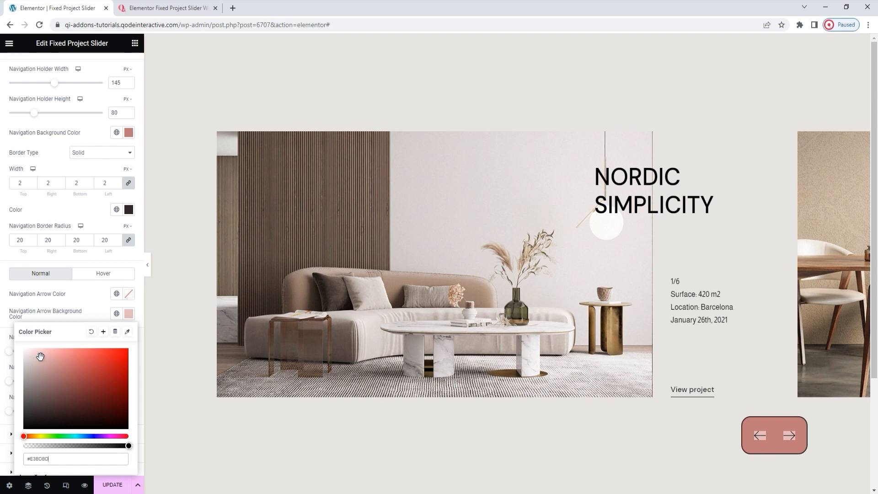
pyautogui.click(131, 314)
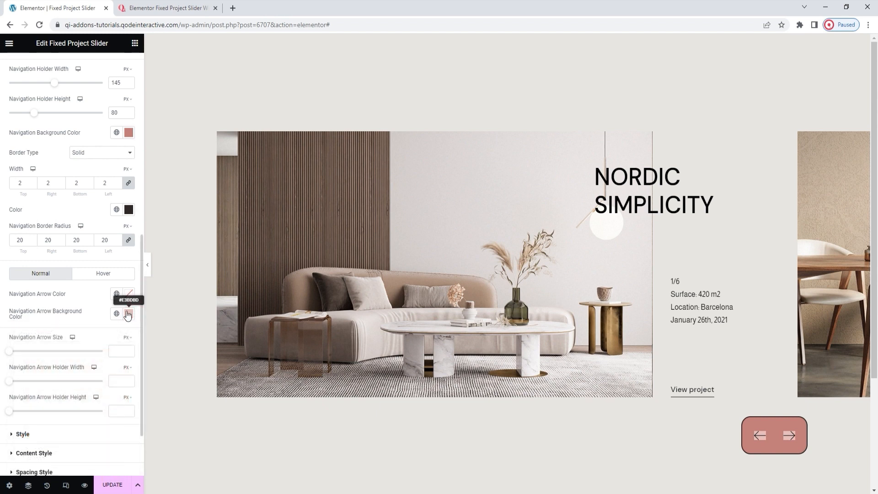
# Step: Set the Navigation Arrow Background Hover Color to yellow-green #CFDA80
pyautogui.click(103, 276)
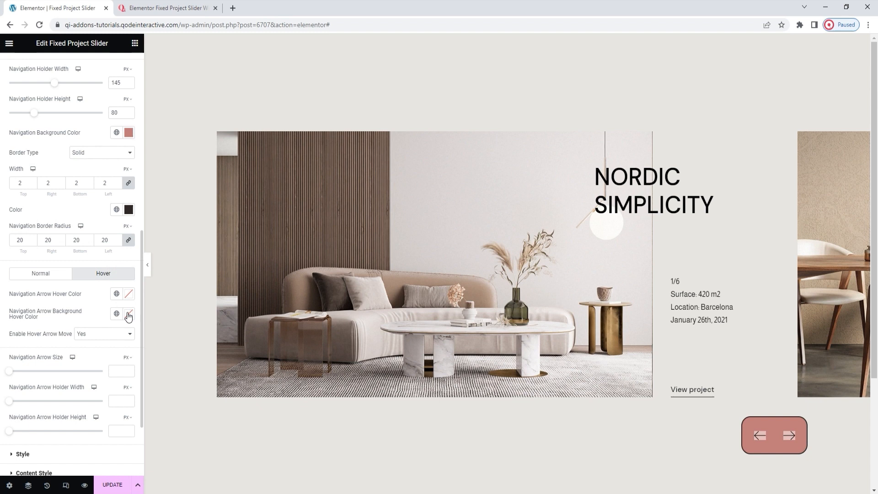
pyautogui.click(129, 315)
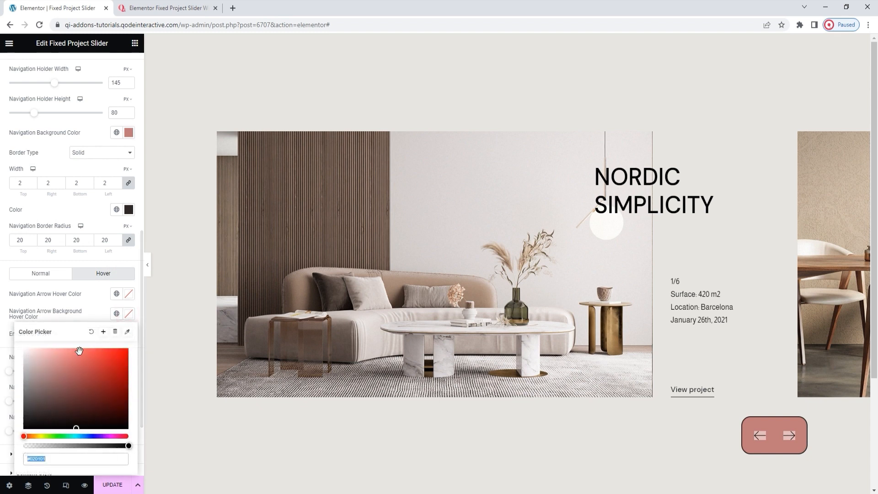
pyautogui.click(43, 436)
pyautogui.moveTo(61, 385); pyautogui.dragTo(67, 361)
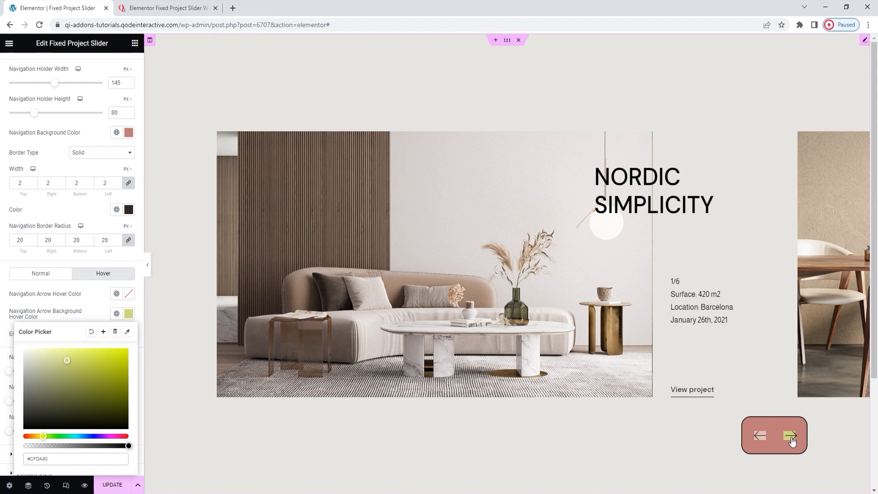
pyautogui.click(130, 317)
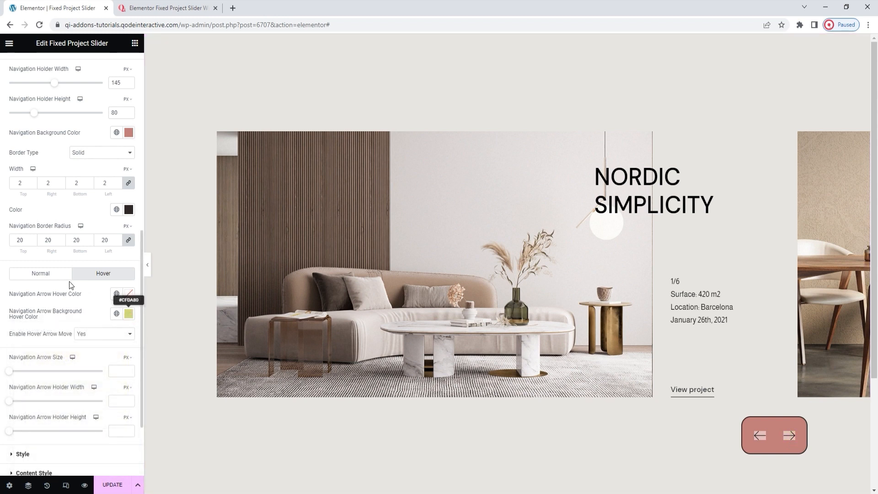
# Step: Try the No option for Enable Hover Arrow Move and return it to Yes
pyautogui.click(85, 335)
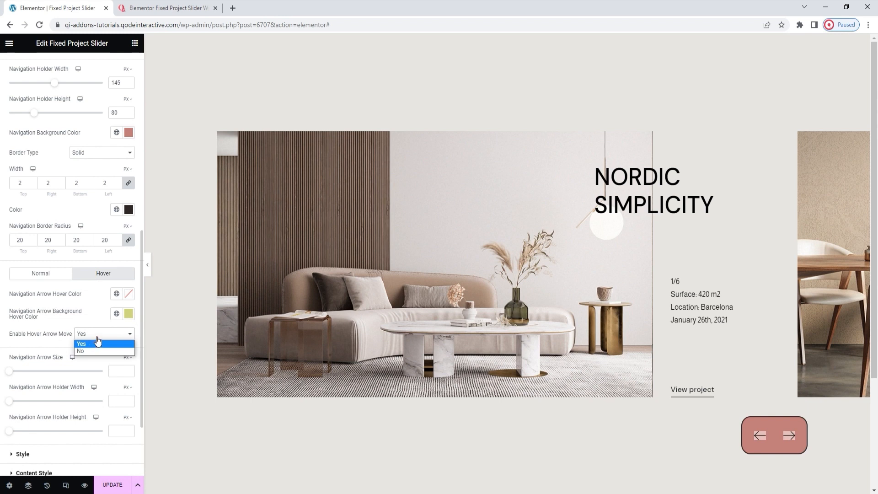
pyautogui.click(92, 344)
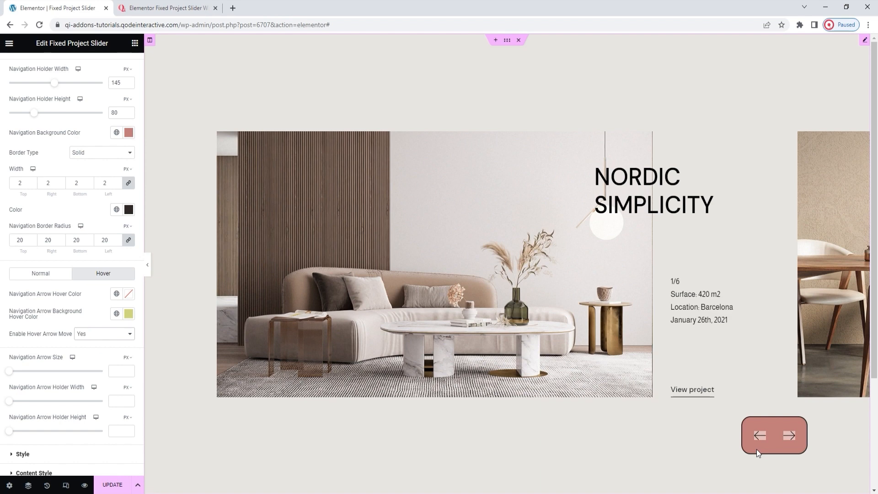
pyautogui.click(104, 336)
pyautogui.click(104, 350)
pyautogui.click(80, 334)
pyautogui.click(90, 350)
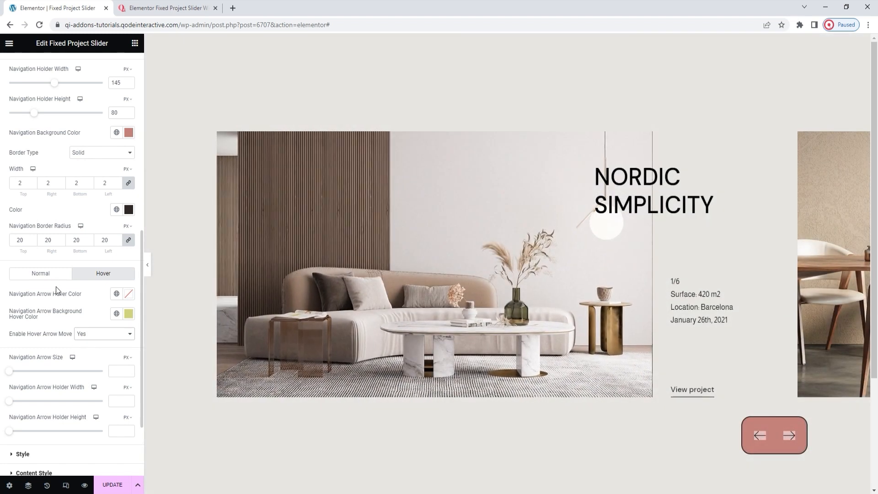
pyautogui.scroll(-1, 56, 286)
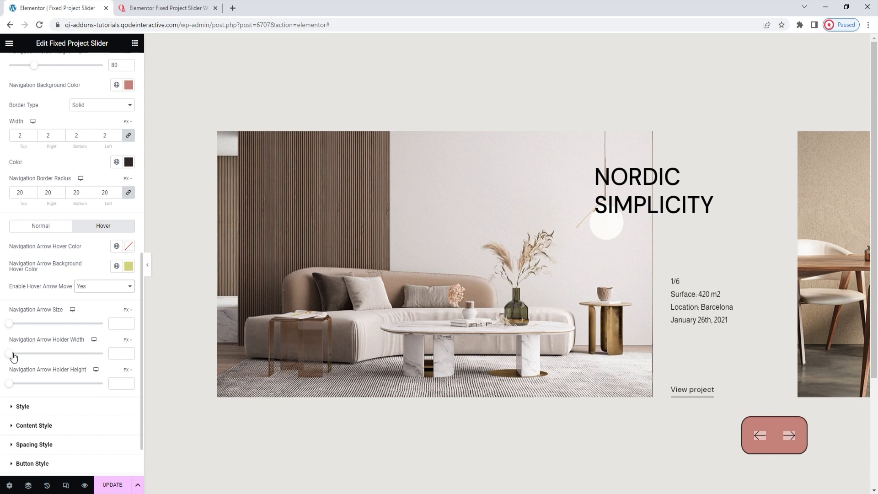
# Step: Try custom values for the Navigation Arrow Holder Width and Height, and clear both again
pyautogui.moveTo(13, 353); pyautogui.dragTo(45, 362)
pyautogui.moveTo(11, 385); pyautogui.dragTo(34, 388)
pyautogui.click(116, 385)
pyautogui.doubleClick(115, 386)
pyautogui.press('BackSpace')
pyautogui.doubleClick(114, 352)
pyautogui.press('BackSpace')
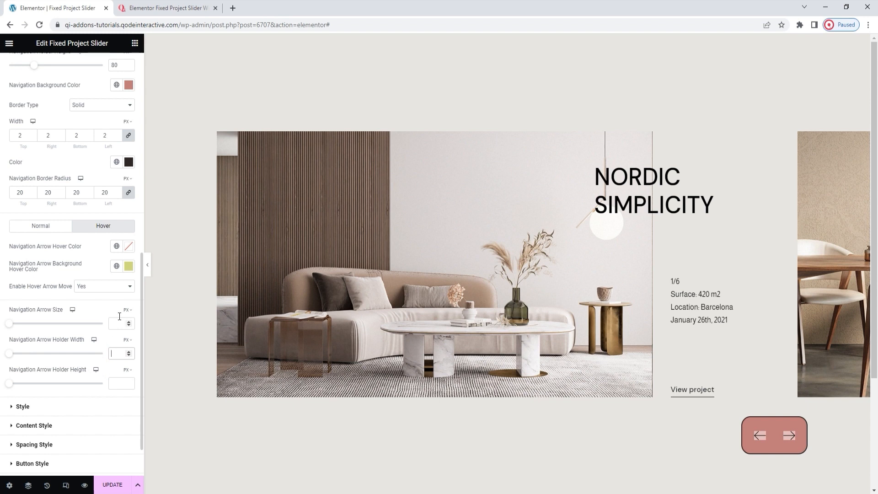
# Step: Clear the Navigation Arrow Background Color for both the hover and the normal state
pyautogui.click(129, 266)
pyautogui.click(91, 284)
pyautogui.click(92, 257)
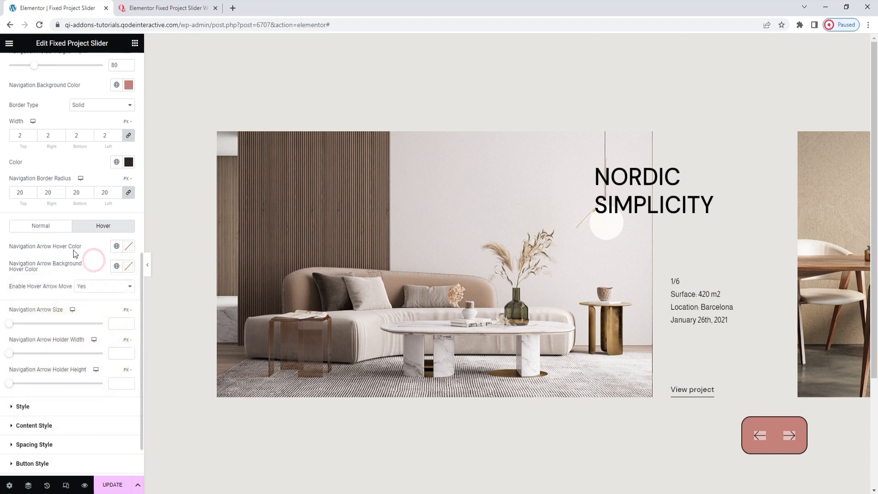
pyautogui.click(55, 226)
pyautogui.click(129, 266)
pyautogui.click(91, 284)
pyautogui.click(94, 265)
# Step: Clear the Navigation Border Radius and reset the navigation holder's border color
pyautogui.doubleClick(25, 193)
pyautogui.press('BackSpace')
pyautogui.scroll(1, 62, 218)
pyautogui.click(129, 214)
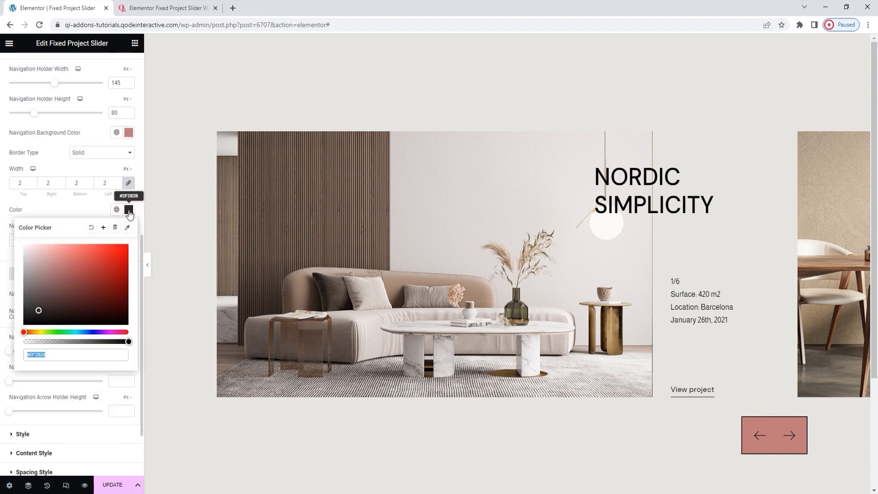
pyautogui.click(91, 227)
pyautogui.click(97, 209)
# Step: Clear the navigation holder's border width and set its Border Type to Default
pyautogui.doubleClick(108, 183)
pyautogui.press('BackSpace')
pyautogui.click(97, 161)
pyautogui.click(97, 164)
pyautogui.scroll(1, 103, 195)
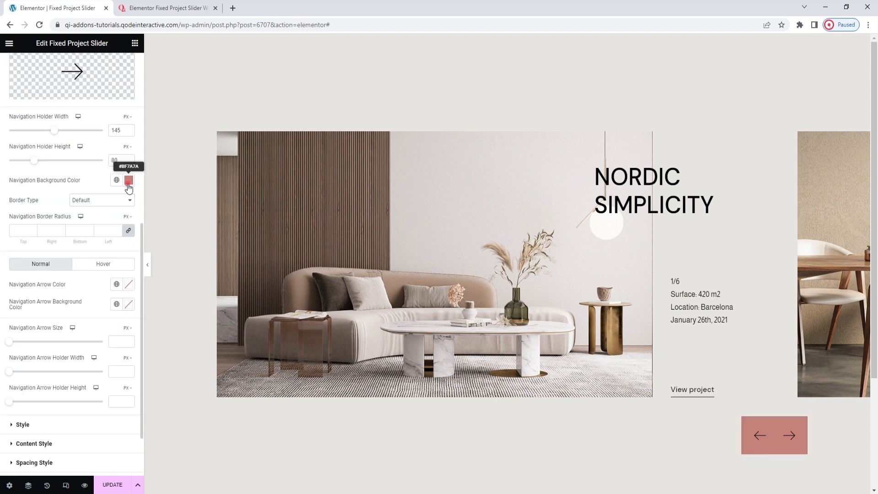
# Step: Reset the Navigation Background Color and clear the Navigation Holder Height and Width
pyautogui.click(129, 180)
pyautogui.click(91, 198)
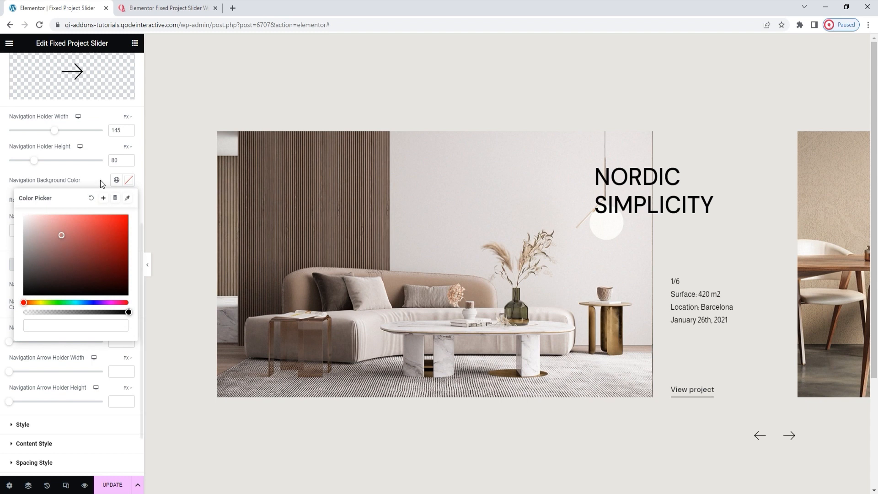
pyautogui.click(100, 179)
pyautogui.press('BackSpace')
pyautogui.doubleClick(116, 132)
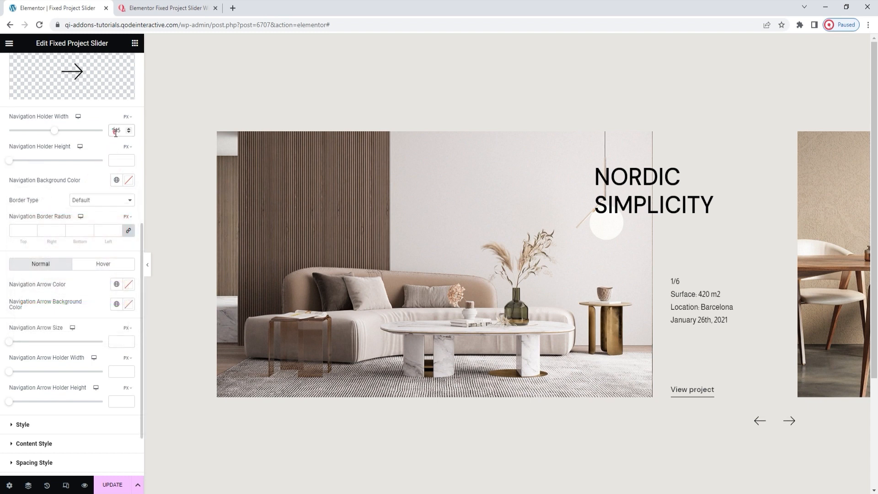
pyautogui.press('BackSpace')
# Step: Set the Navigation Arrow Size to 46 px
pyautogui.scroll(-1, 89, 210)
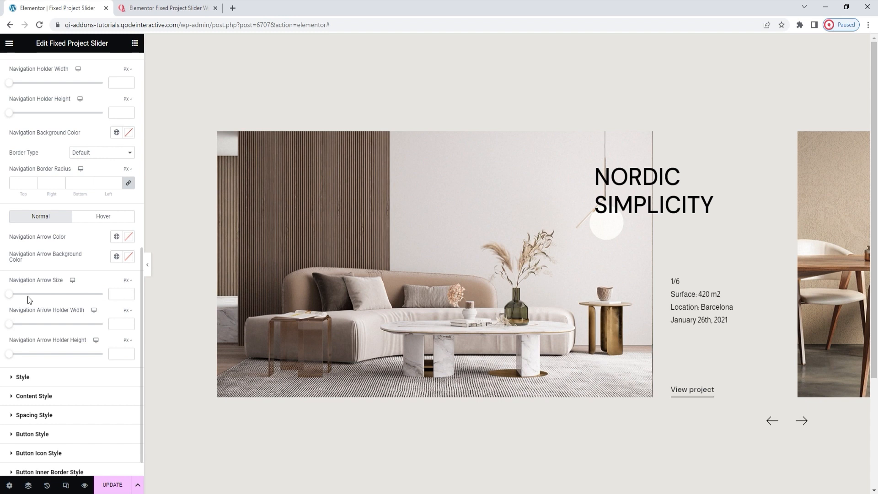
pyautogui.moveTo(11, 300); pyautogui.dragTo(36, 300)
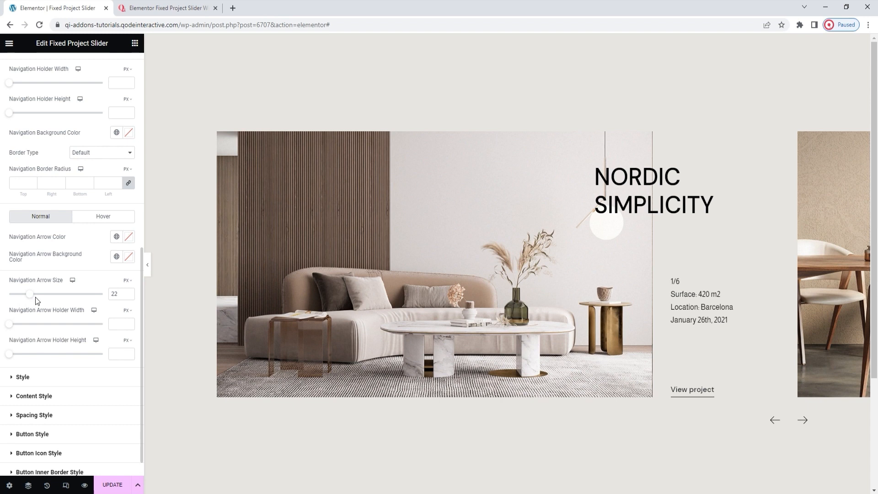
pyautogui.click(109, 294)
pyautogui.write('46')
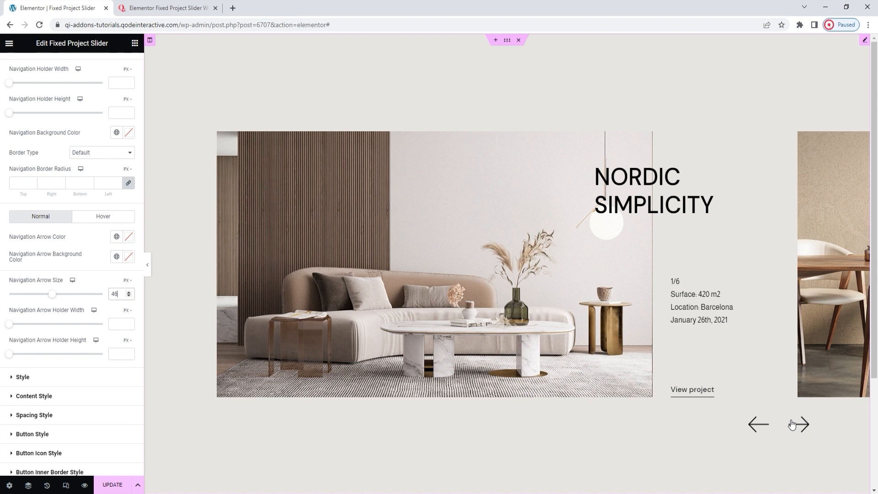
# Step: Set the Slider Left Offset to 4.1 in the slider's general style settings
pyautogui.click(90, 385)
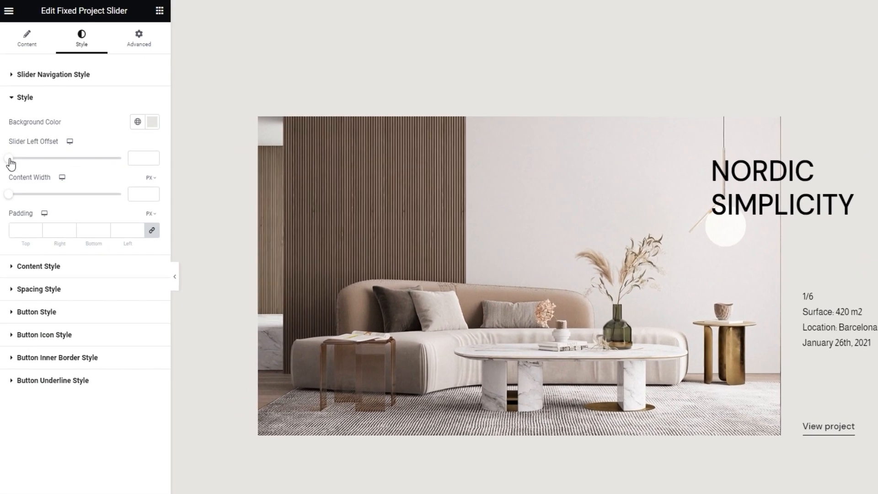
pyautogui.moveTo(10, 159); pyautogui.dragTo(25, 159)
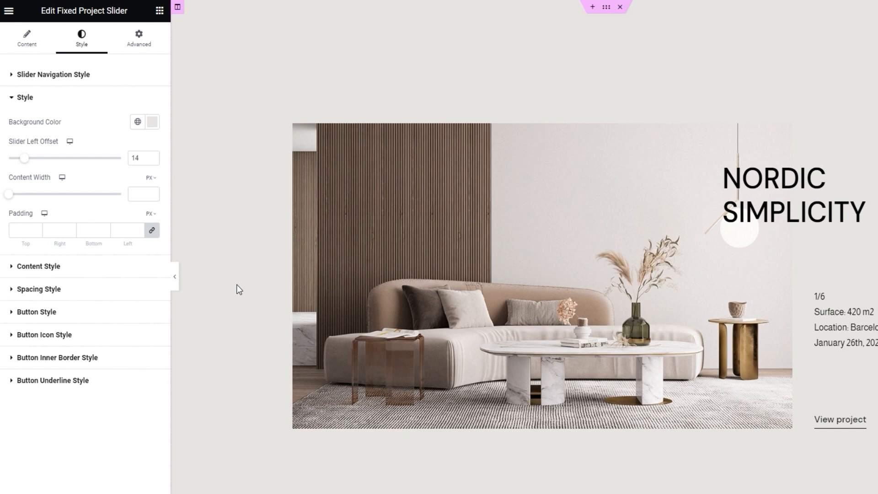
pyautogui.doubleClick(135, 158)
pyautogui.write('4.1')
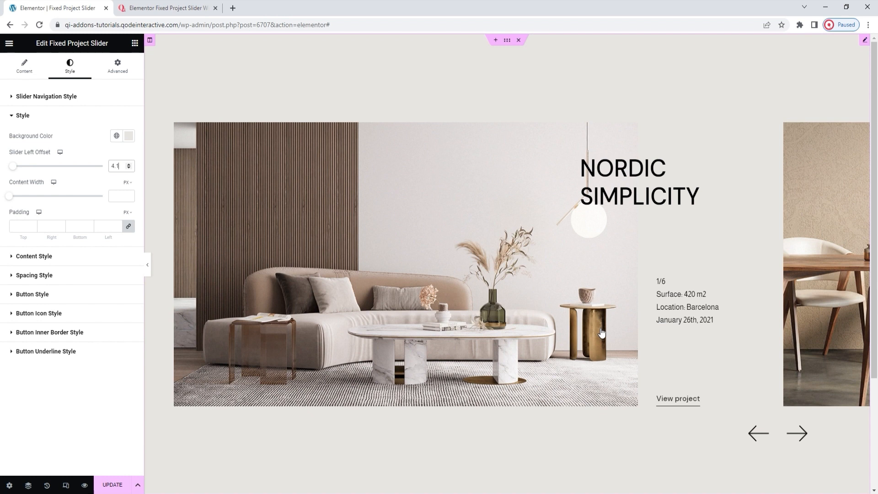
# Step: Try a Content Width of 382 px and clear it again
pyautogui.click(8, 196)
pyautogui.moveTo(24, 202); pyautogui.dragTo(95, 203)
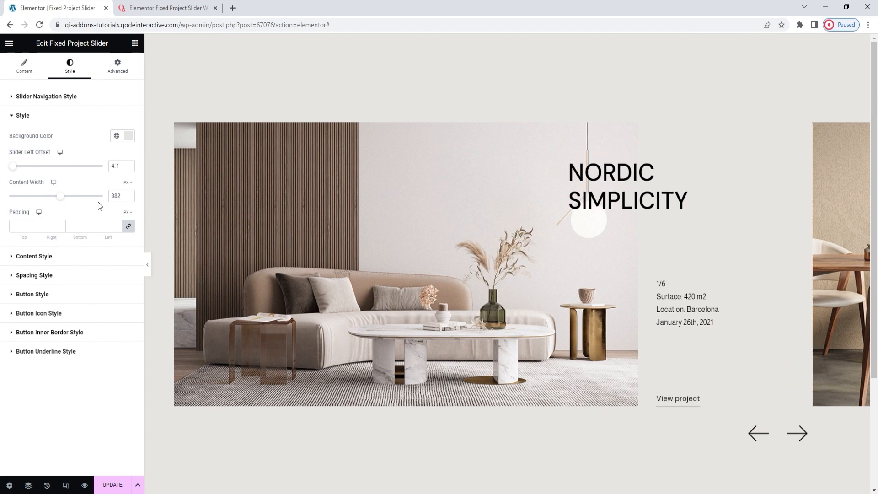
pyautogui.click(113, 197)
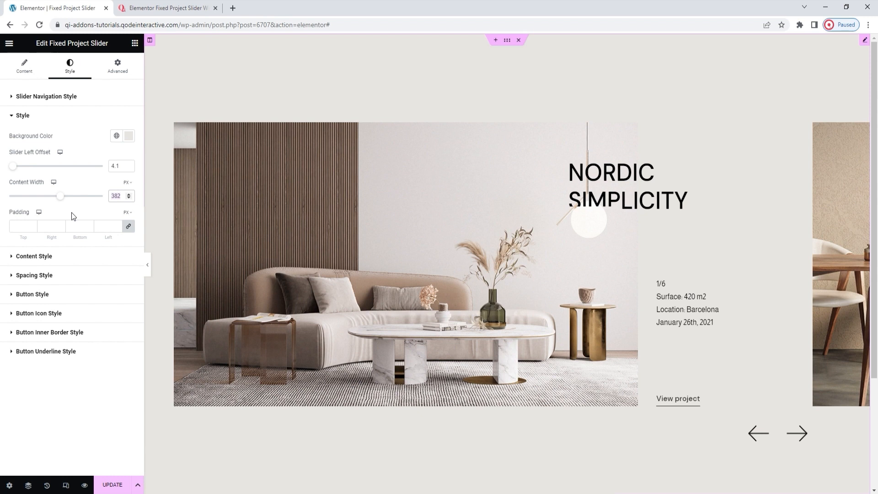
pyautogui.press('BackSpace')
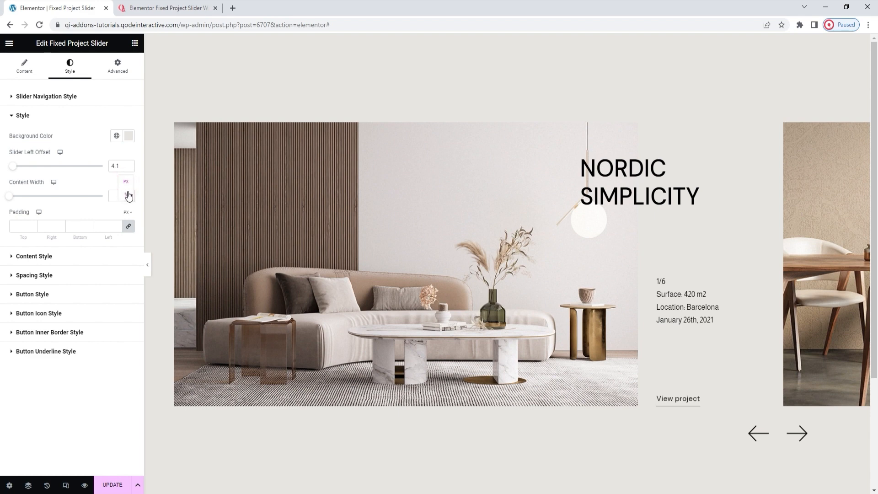
# Step: Switch the Content Width unit to percent and set the width to 21%
pyautogui.click(127, 190)
pyautogui.click(114, 197)
pyautogui.write('20')
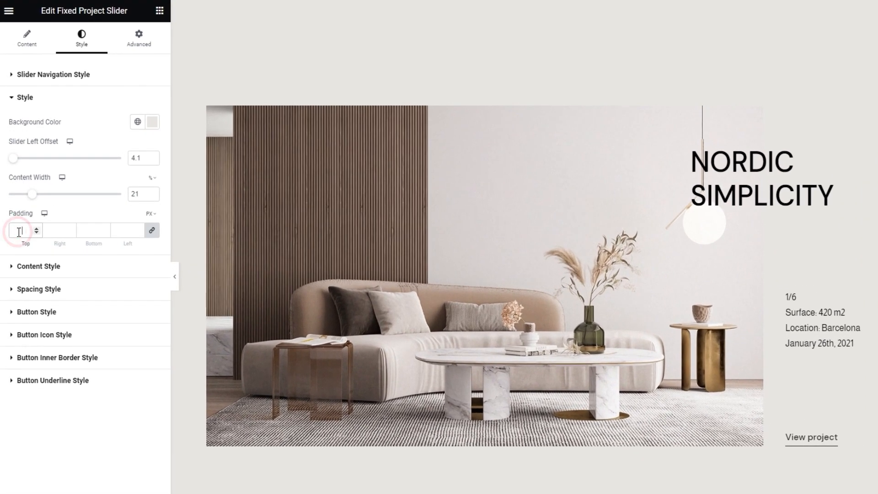
# Step: Try a linked Padding of 20 px on all four sides and clear it again
pyautogui.click(17, 225)
pyautogui.write('2')
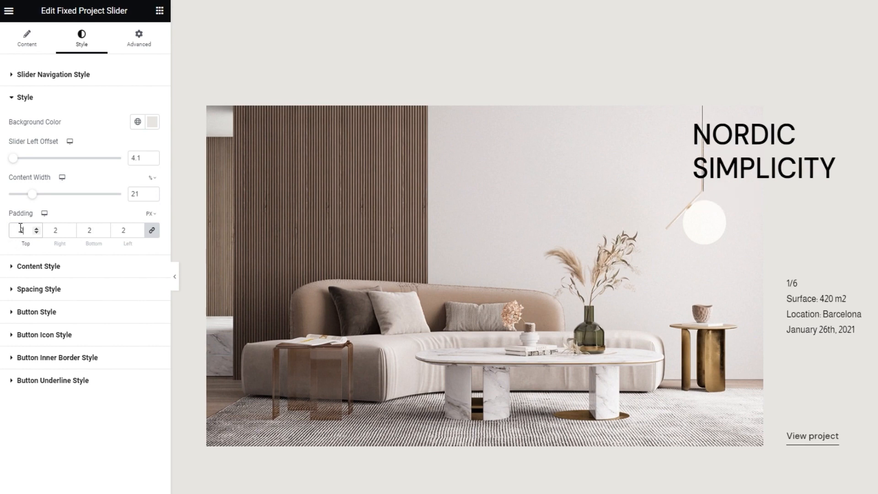
pyautogui.write('0')
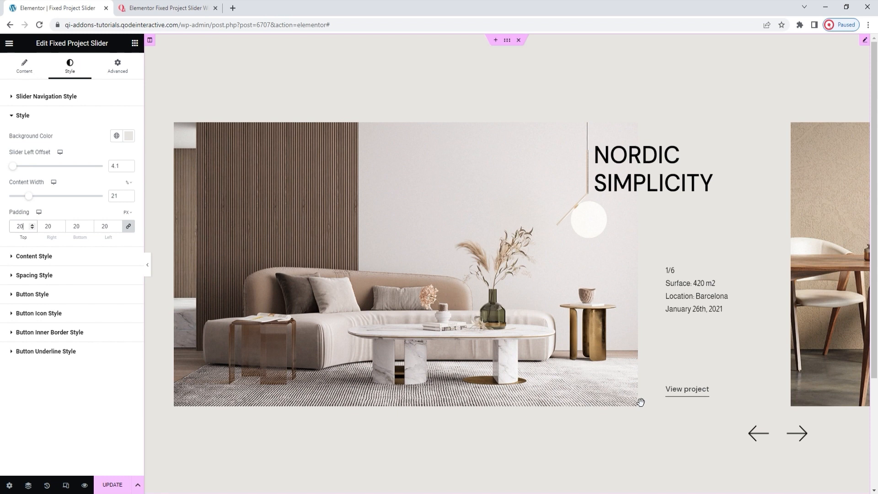
pyautogui.doubleClick(18, 224)
pyautogui.press('BackSpace')
# Step: Unlink the Padding values and set only the top padding to 70 px
pyautogui.click(128, 228)
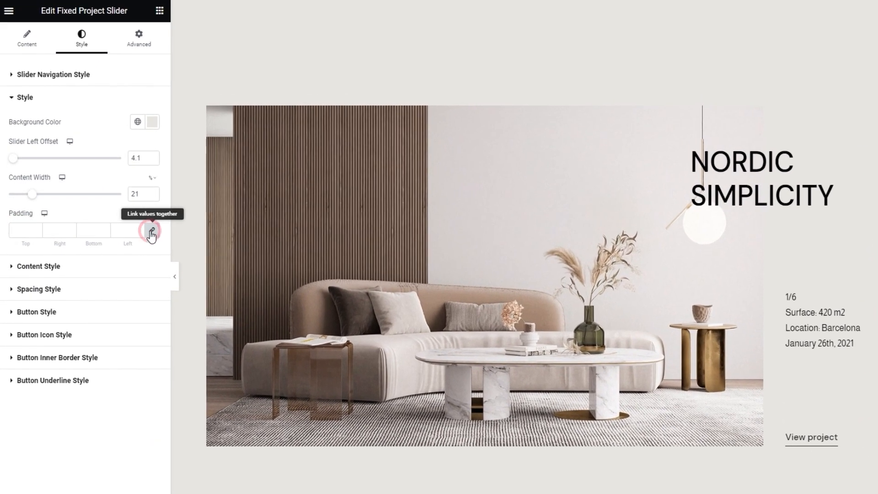
pyautogui.click(19, 231)
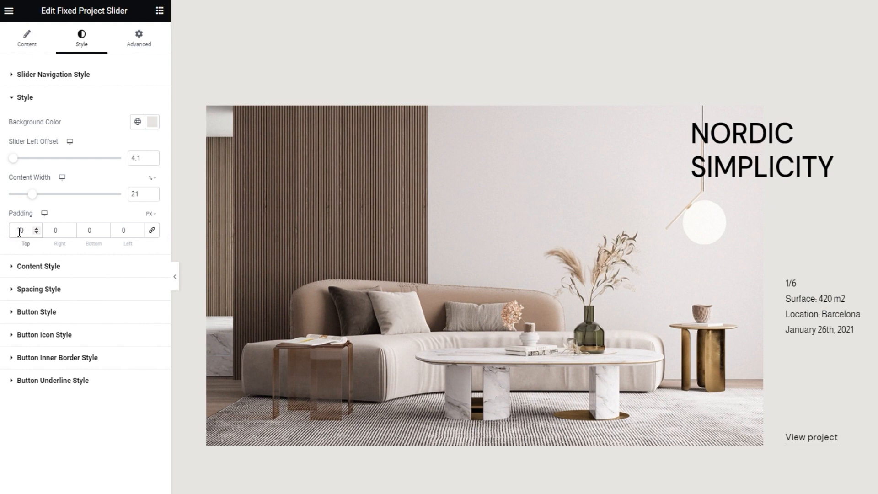
pyautogui.write('1')
pyautogui.press('BackSpace')
pyautogui.write('7')
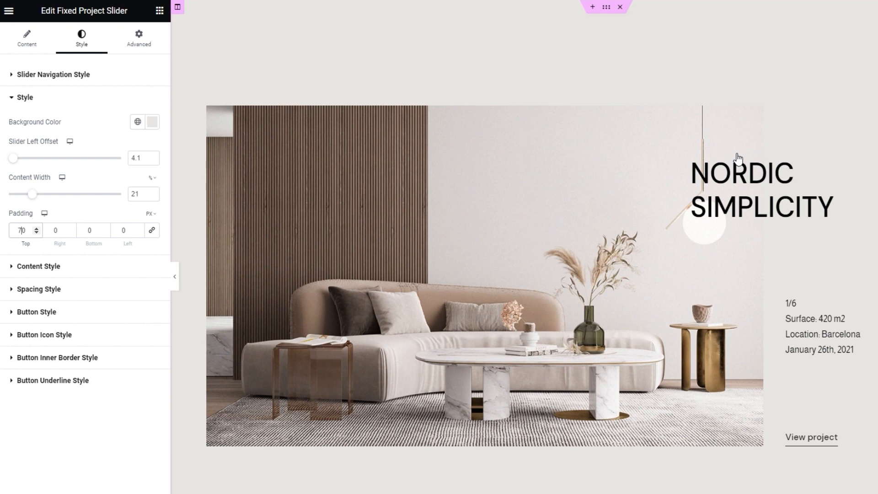
# Step: Review the Content Style settings and open the Spacing Style settings
pyautogui.click(91, 269)
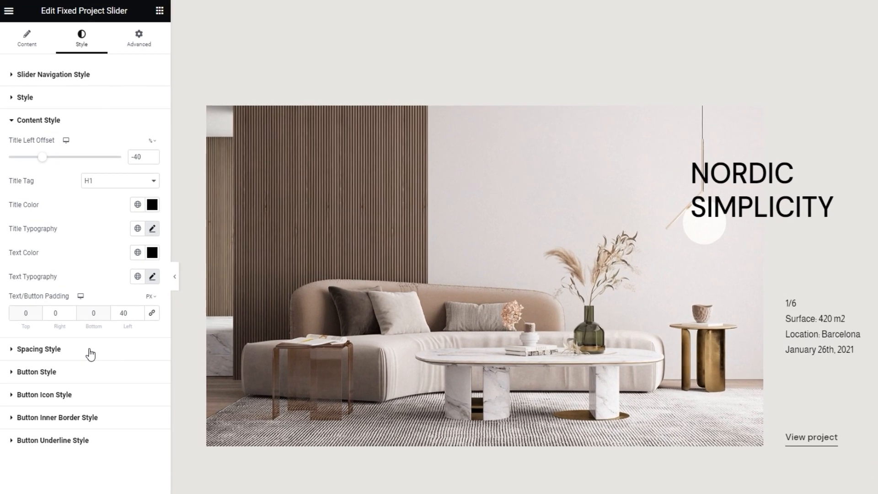
pyautogui.click(90, 352)
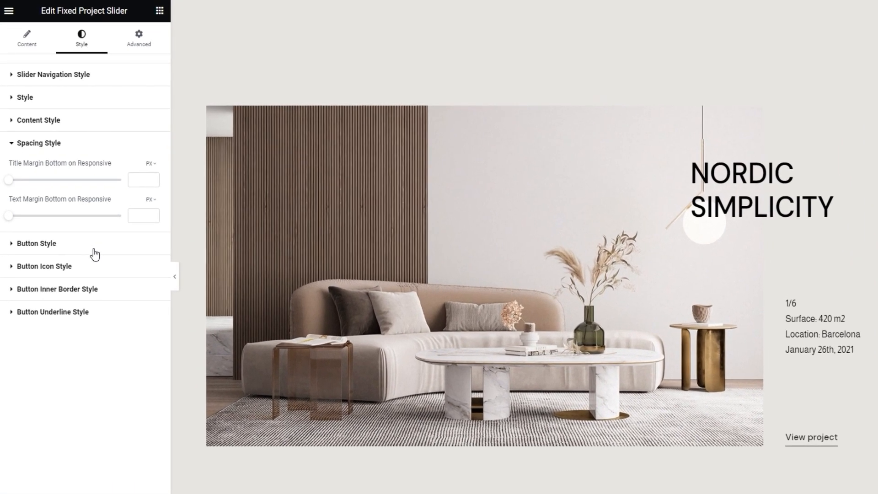
# Step: Set the Button Style typography to the Arimo font family with the Uppercase transform
pyautogui.click(80, 241)
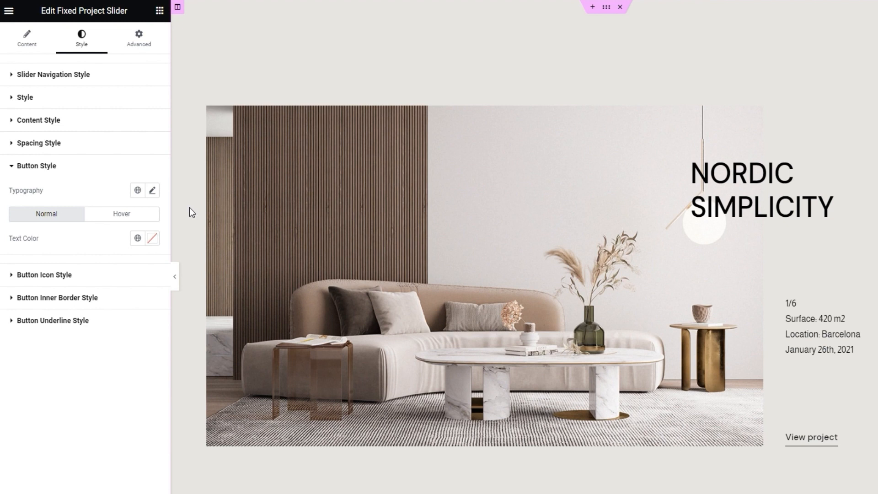
pyautogui.click(153, 191)
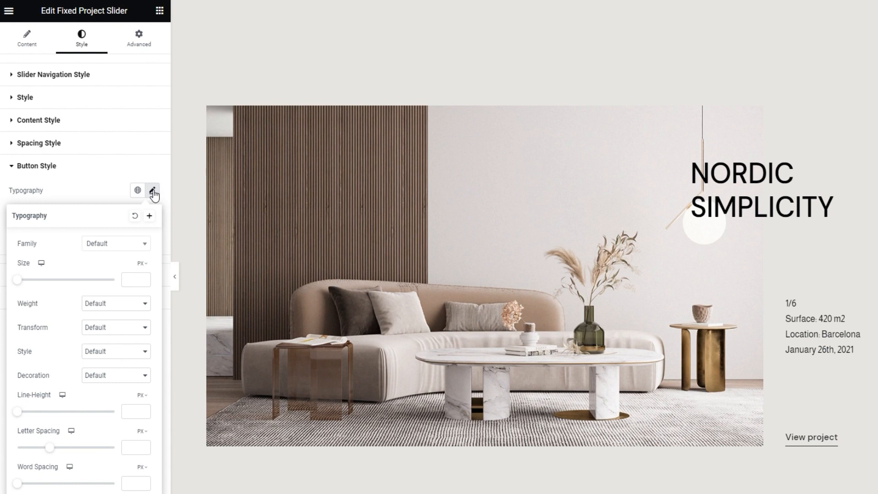
pyautogui.click(95, 241)
pyautogui.click(116, 261)
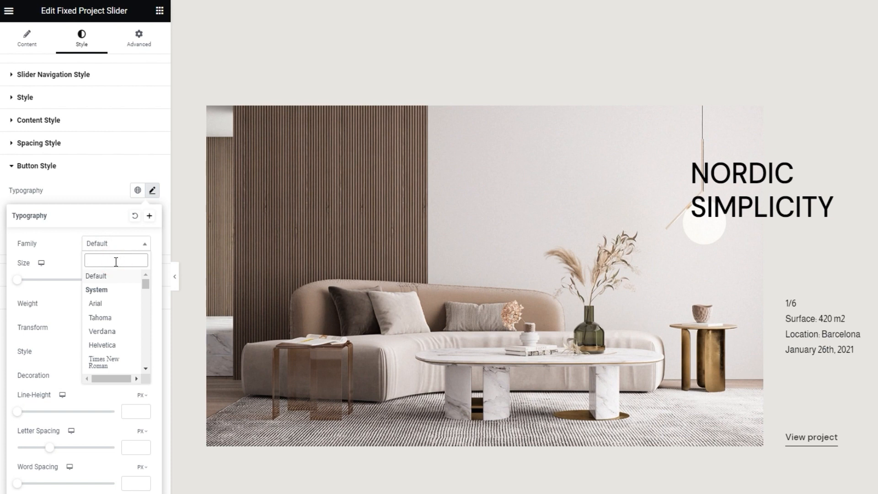
pyautogui.write('ari')
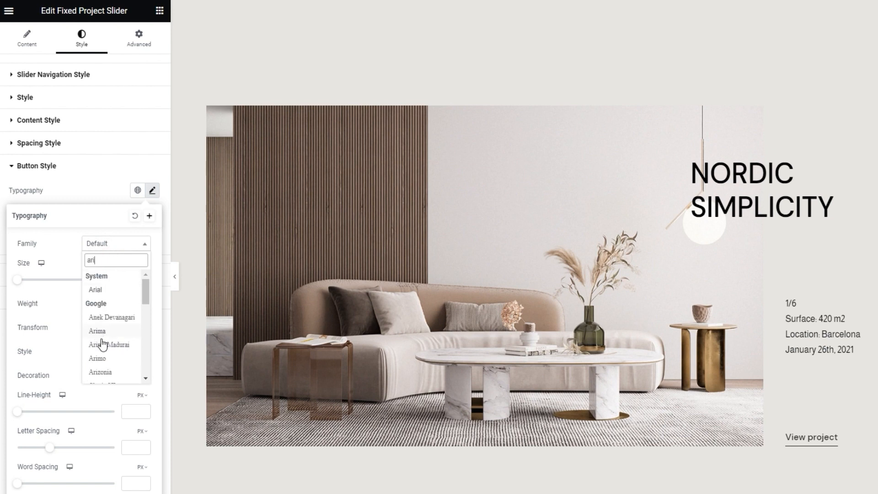
pyautogui.click(107, 359)
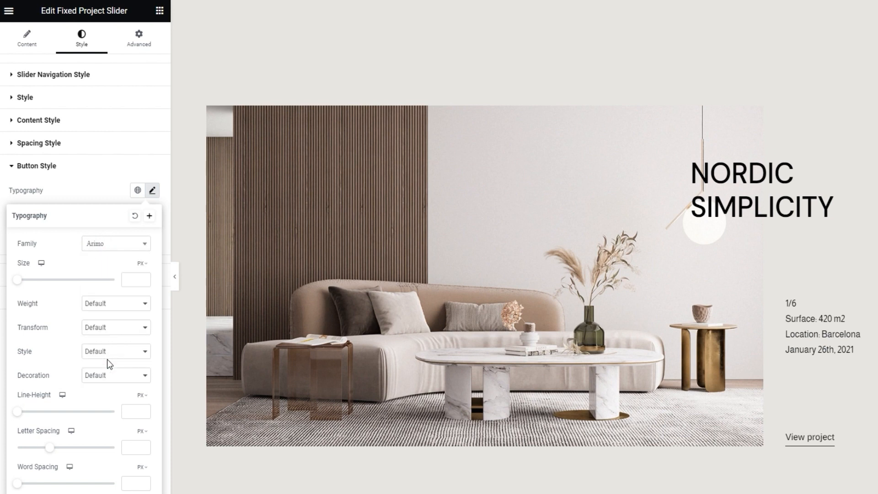
pyautogui.click(124, 328)
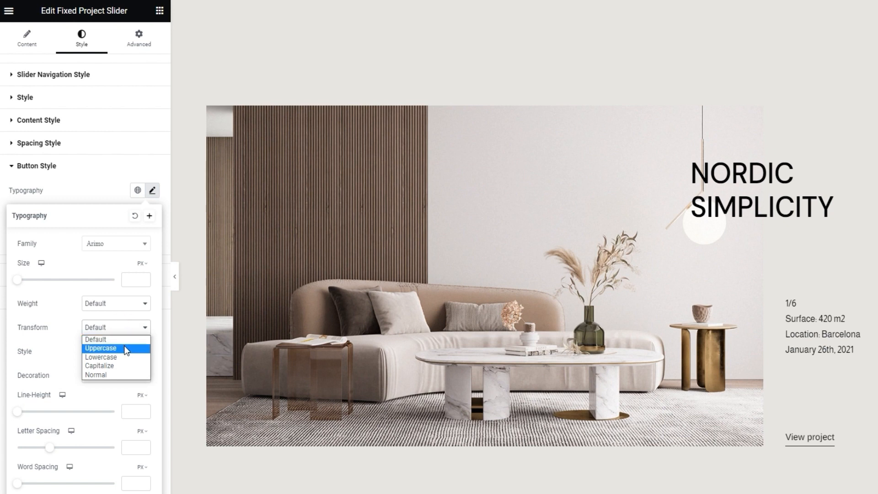
pyautogui.click(126, 349)
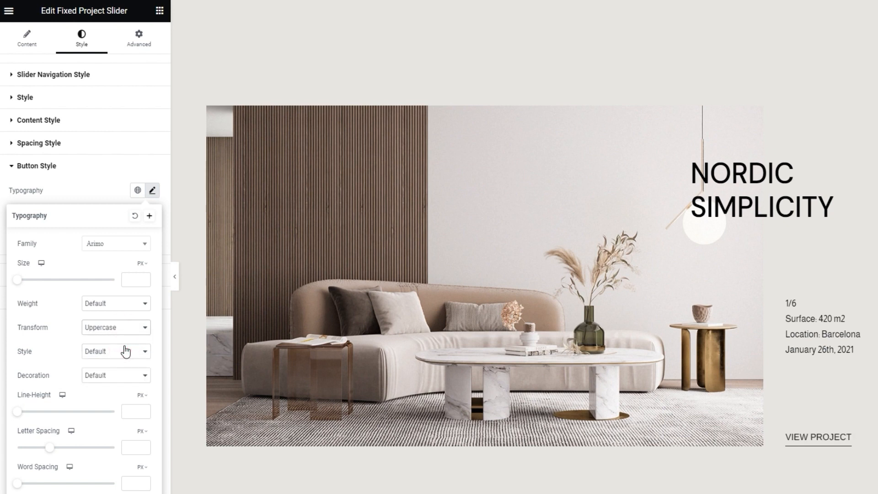
pyautogui.click(153, 192)
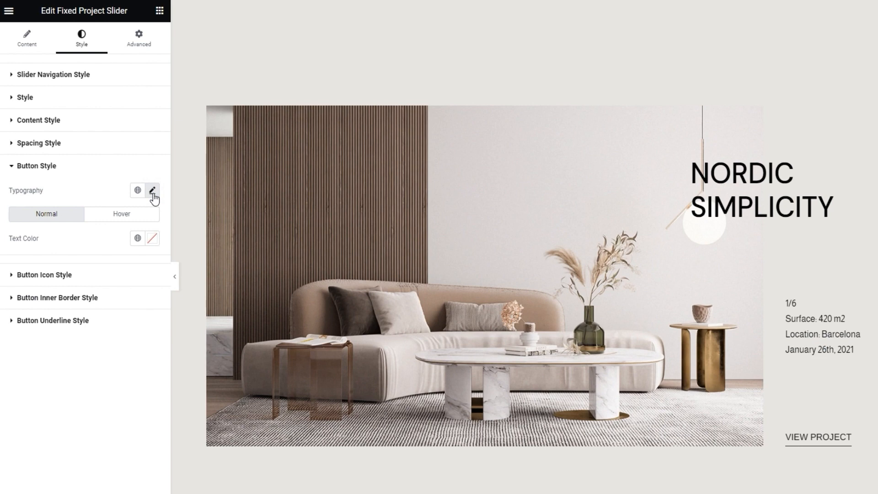
# Step: Try a red (#D23C3C) button Text Color for the normal state and reset it
pyautogui.click(152, 238)
pyautogui.click(115, 296)
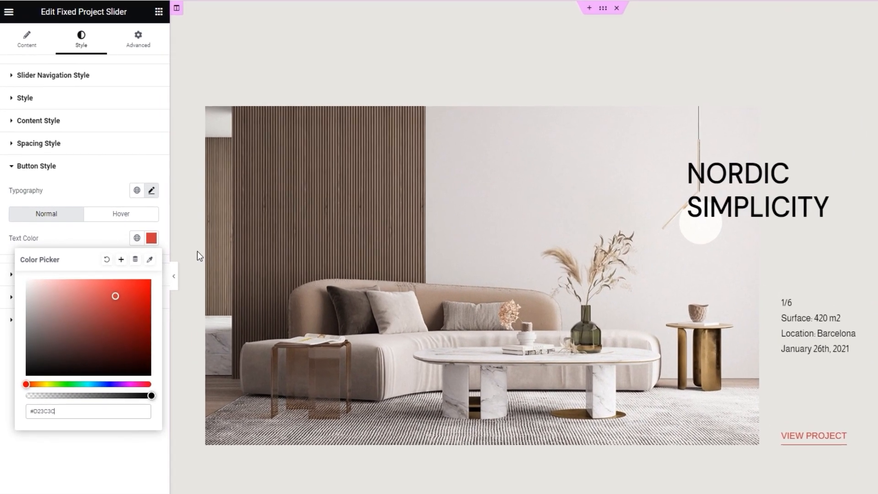
pyautogui.click(92, 251)
pyautogui.click(115, 239)
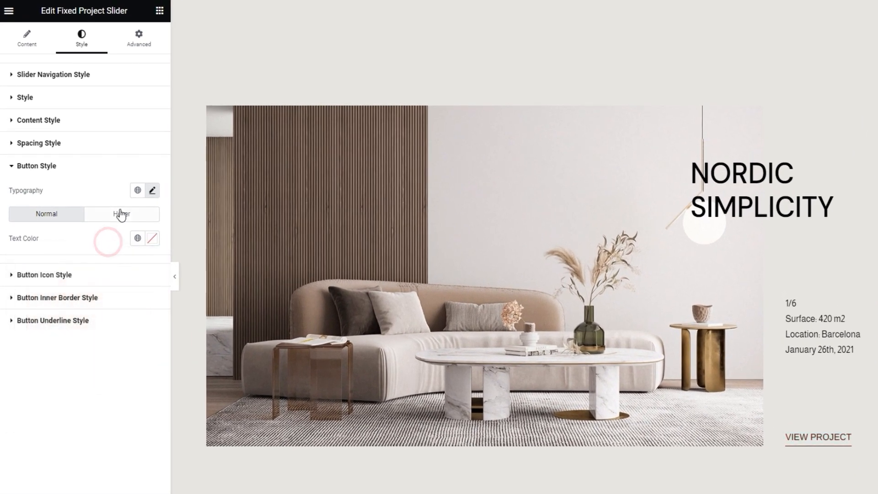
# Step: Try a red (#C83131) Text Hover Color for the button and reset it
pyautogui.click(118, 214)
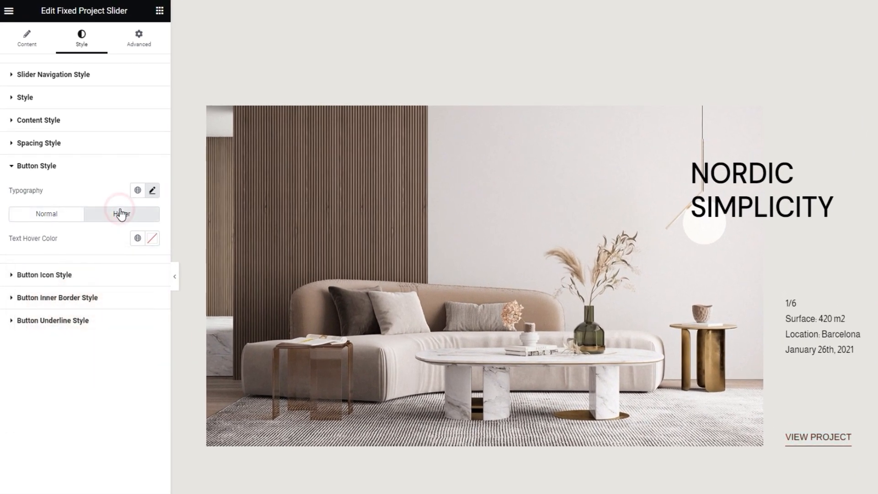
pyautogui.click(155, 243)
pyautogui.click(120, 300)
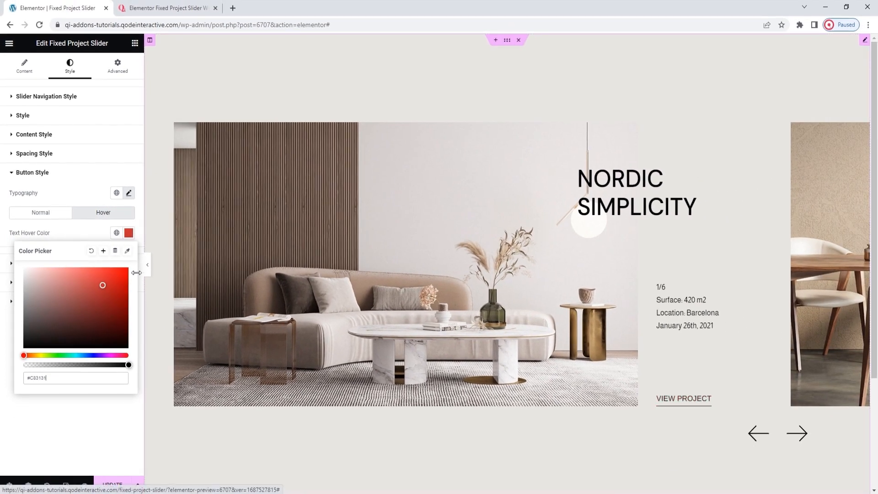
pyautogui.click(91, 251)
pyautogui.click(98, 232)
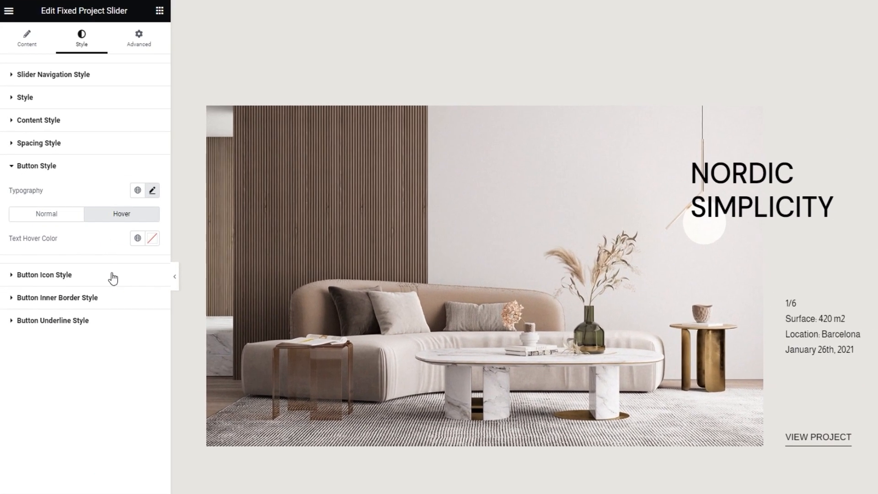
# Step: Review the Button Icon Style and Button Inner Border Style settings, and open the Button Underline Style settings
pyautogui.click(113, 275)
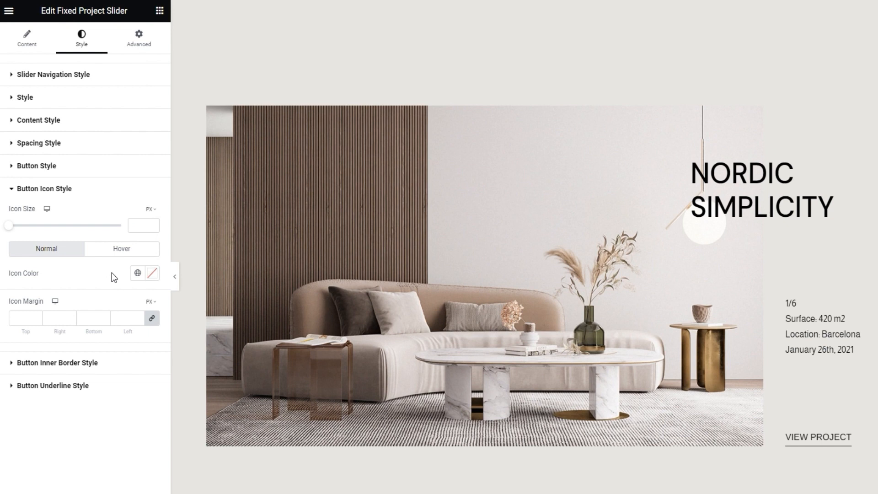
pyautogui.click(106, 363)
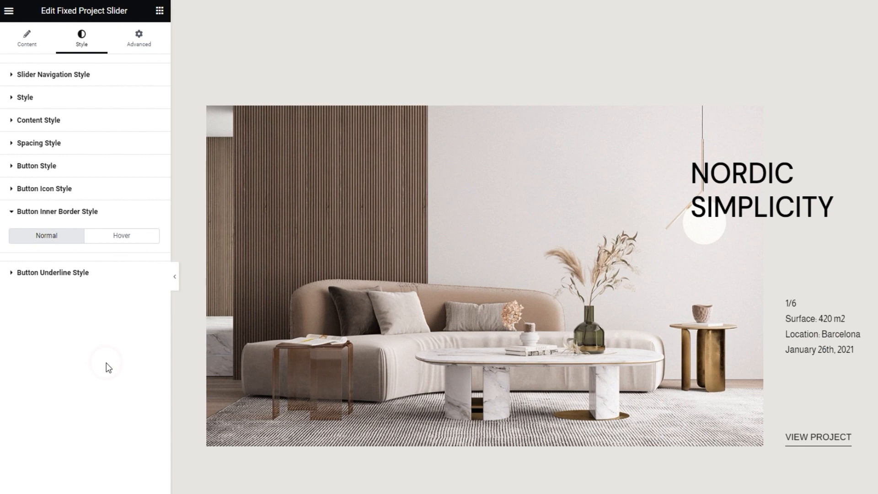
pyautogui.click(119, 274)
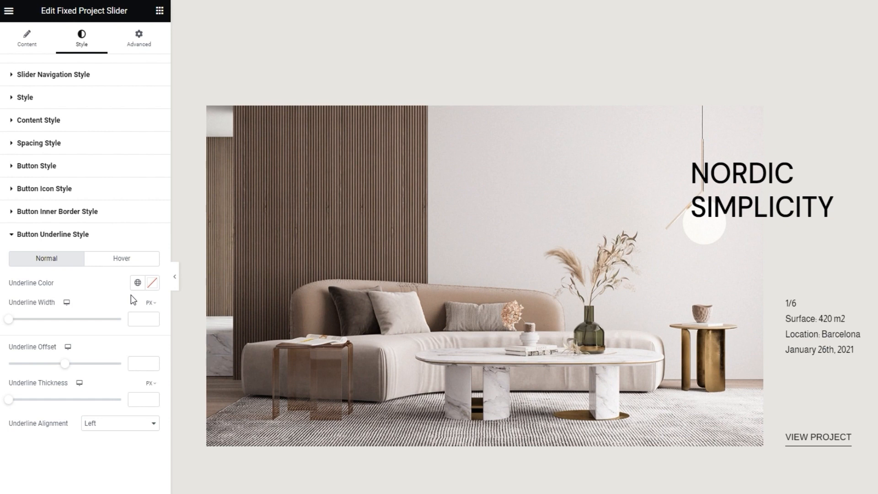
# Step: Switch the normal Underline Width unit to percent and set the width to 100%
pyautogui.click(150, 302)
pyautogui.click(150, 318)
pyautogui.click(144, 319)
pyautogui.write('100')
# Step: Switch the Underline Hover Width unit to percent and set the width to 100%
pyautogui.click(118, 260)
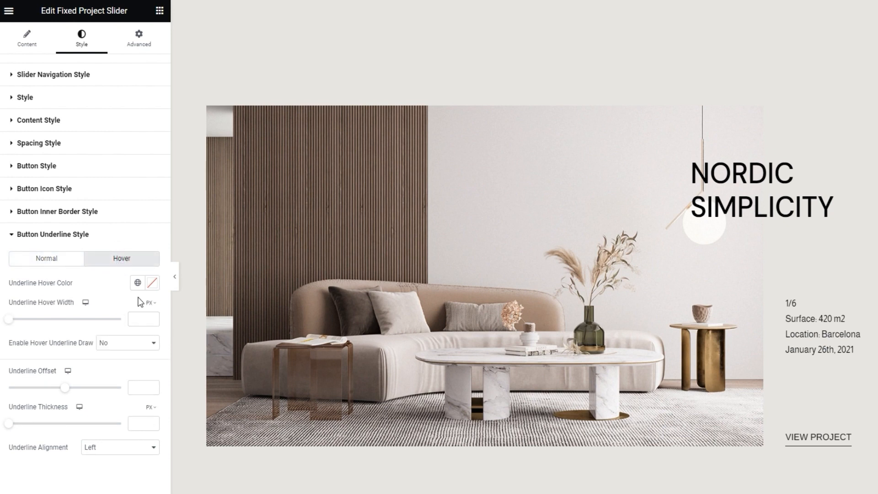
pyautogui.moveTo(149, 302)
pyautogui.click(154, 319)
pyautogui.click(132, 324)
pyautogui.write('100')
# Step: Try a red (#BF3C3C) Underline Color for the button's normal state and reset it
pyautogui.click(56, 265)
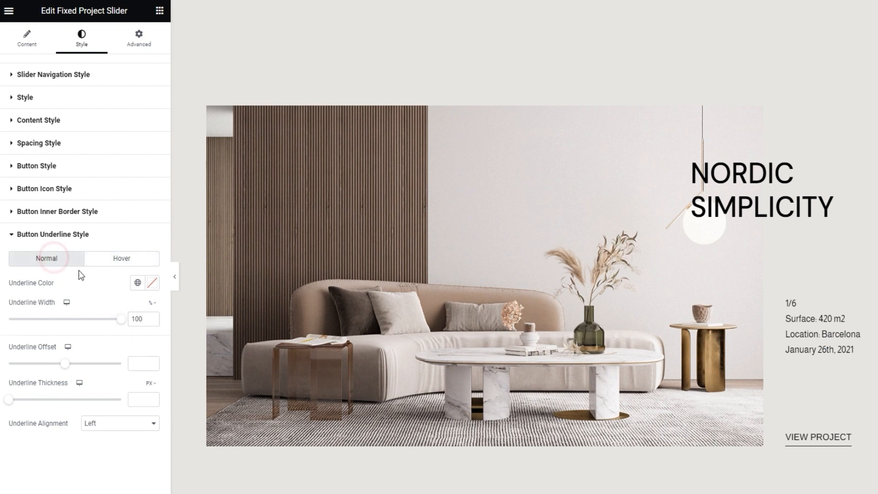
pyautogui.click(151, 283)
pyautogui.click(112, 348)
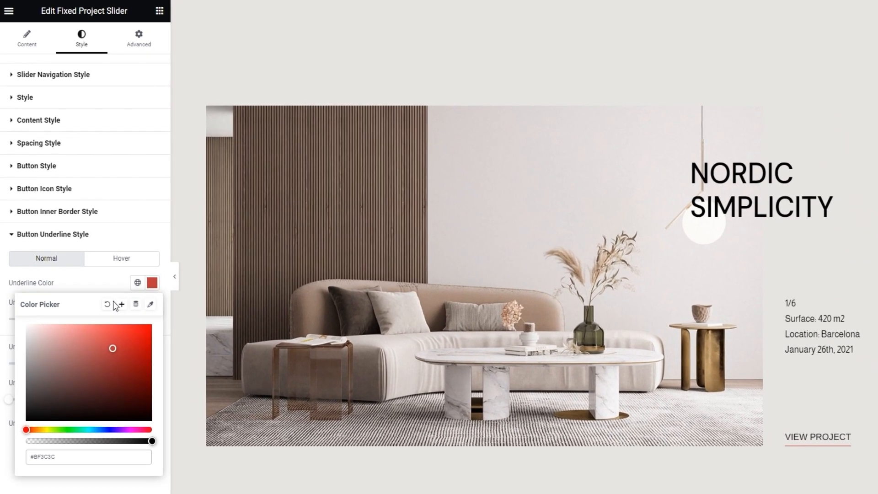
pyautogui.click(91, 288)
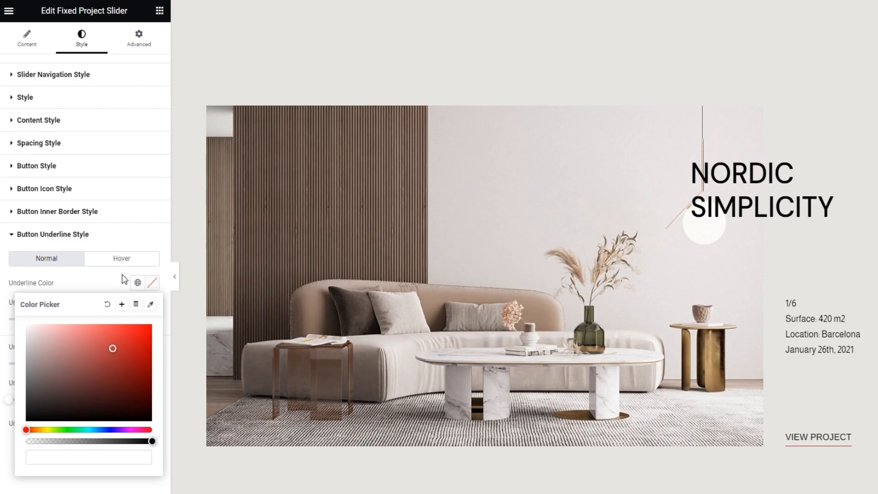
# Step: Try a green (#638630) Underline Hover Color for the button and reset it
pyautogui.click(122, 258)
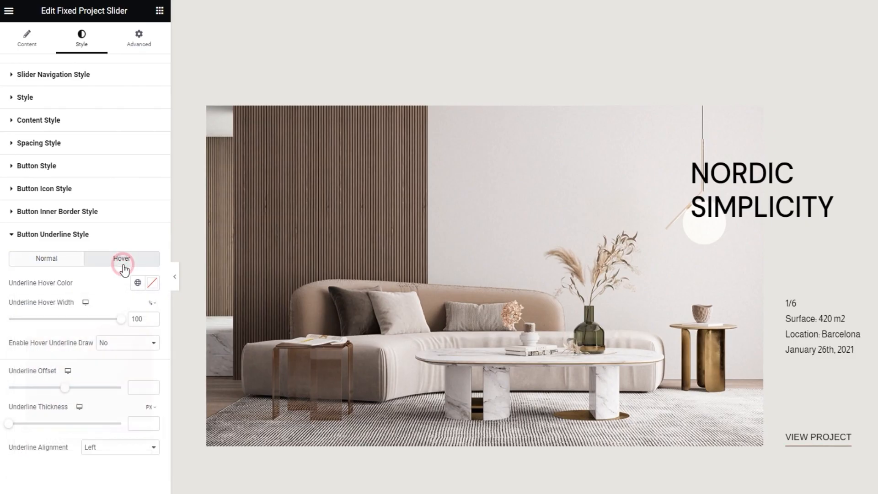
pyautogui.click(148, 287)
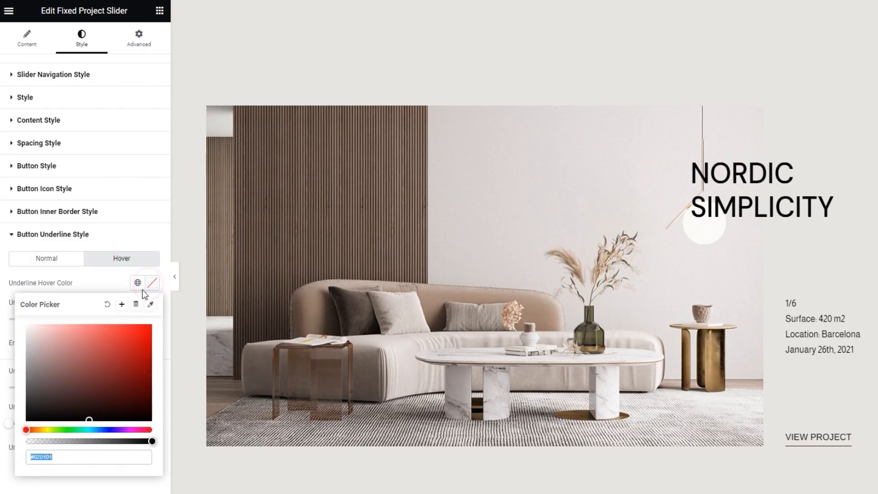
pyautogui.click(55, 430)
pyautogui.click(95, 390)
pyautogui.click(105, 371)
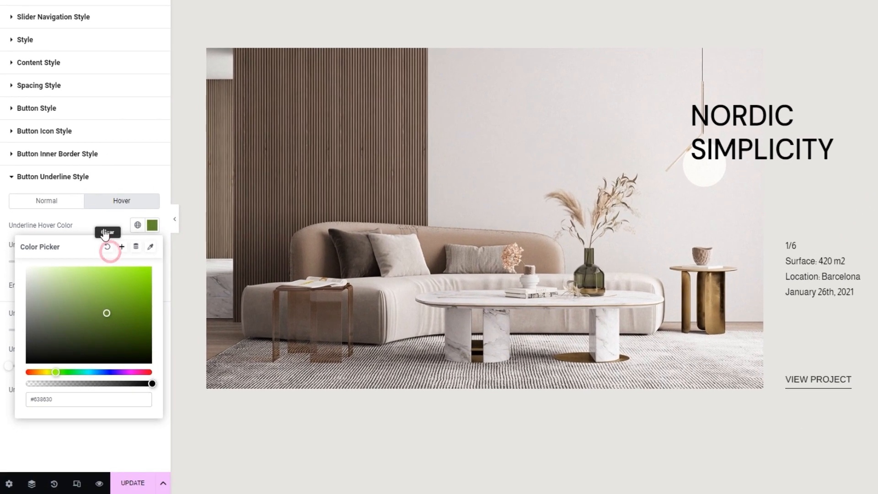
pyautogui.click(91, 288)
pyautogui.click(105, 228)
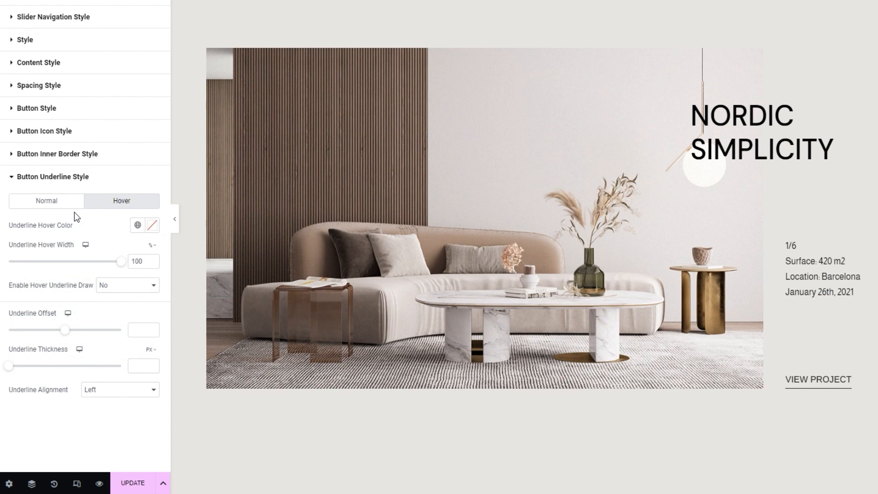
# Step: Set Enable Hover Underline Draw to Yes and set the Underline Offset to 6
pyautogui.click(133, 288)
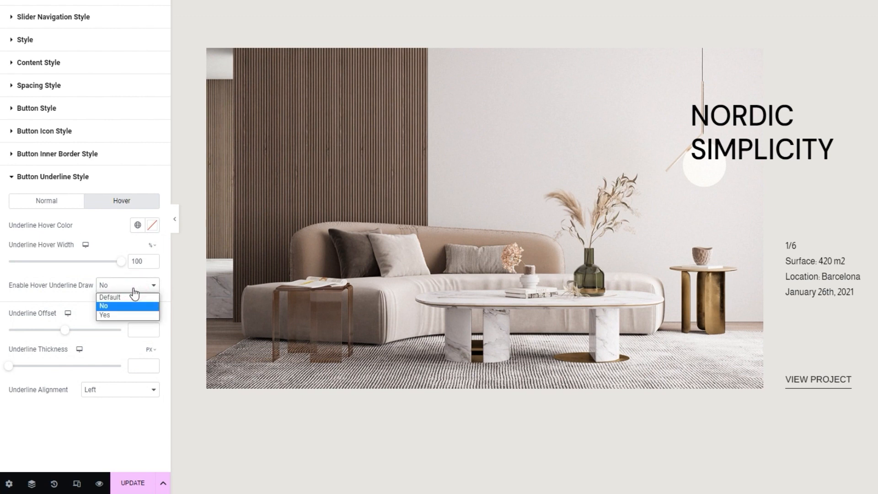
pyautogui.click(128, 314)
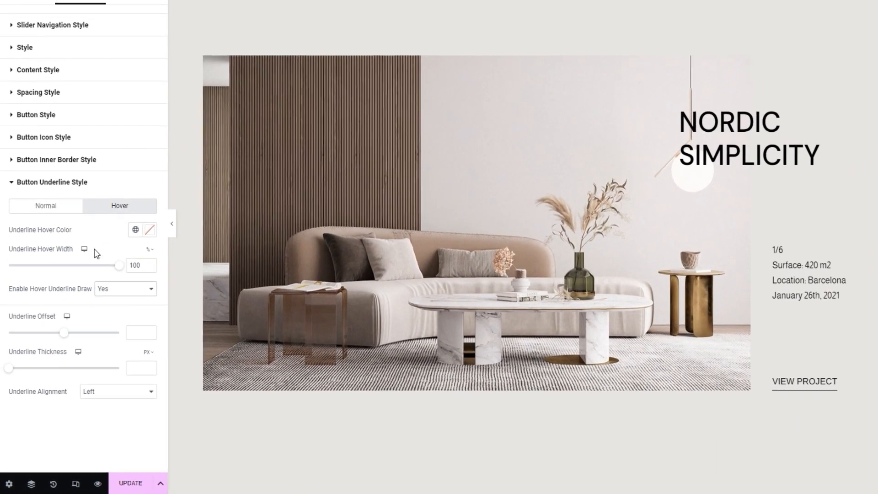
pyautogui.click(53, 254)
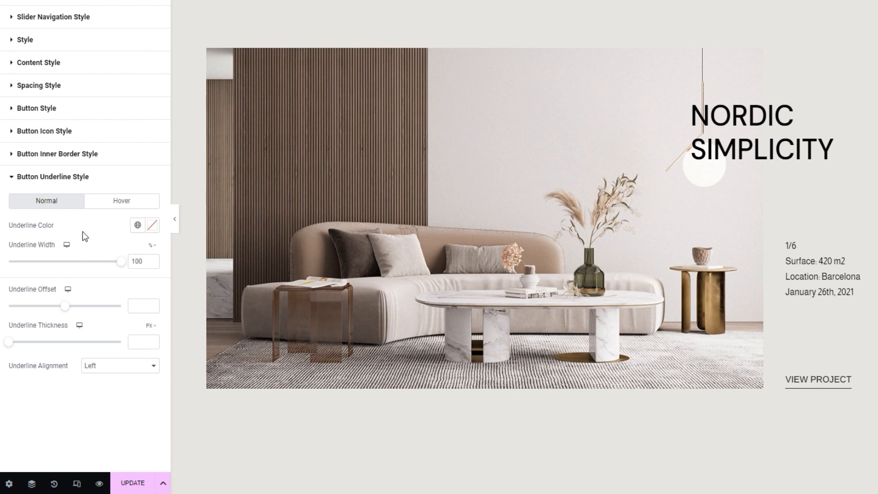
pyautogui.click(65, 306)
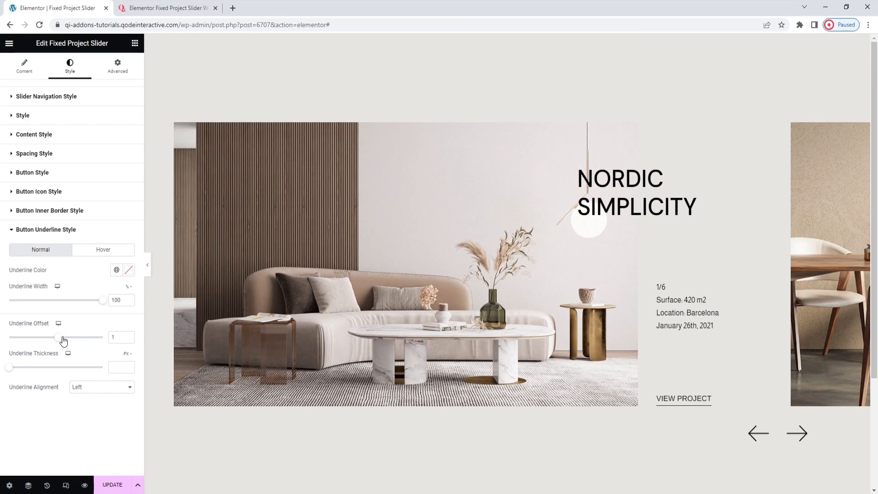
pyautogui.moveTo(65, 340); pyautogui.dragTo(71, 341)
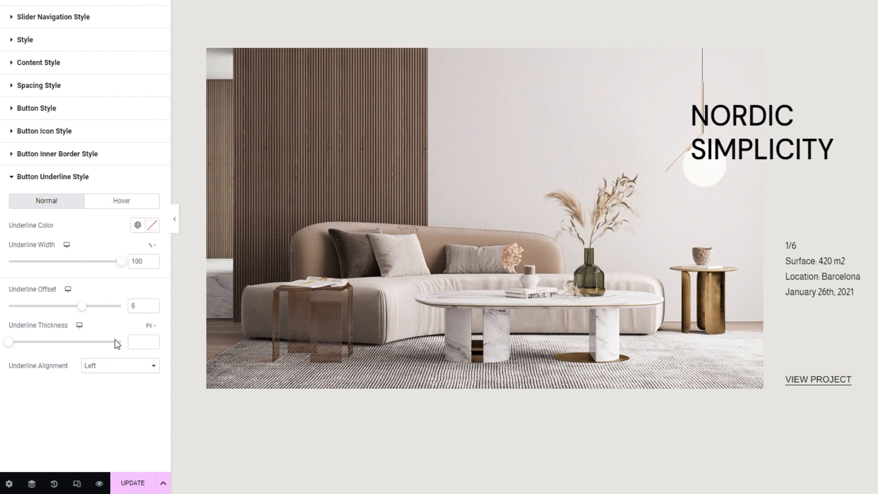
# Step: Try a larger Underline Thickness and clear it, then check the Underline Alignment options and keep Left
pyautogui.moveTo(13, 344); pyautogui.dragTo(21, 344)
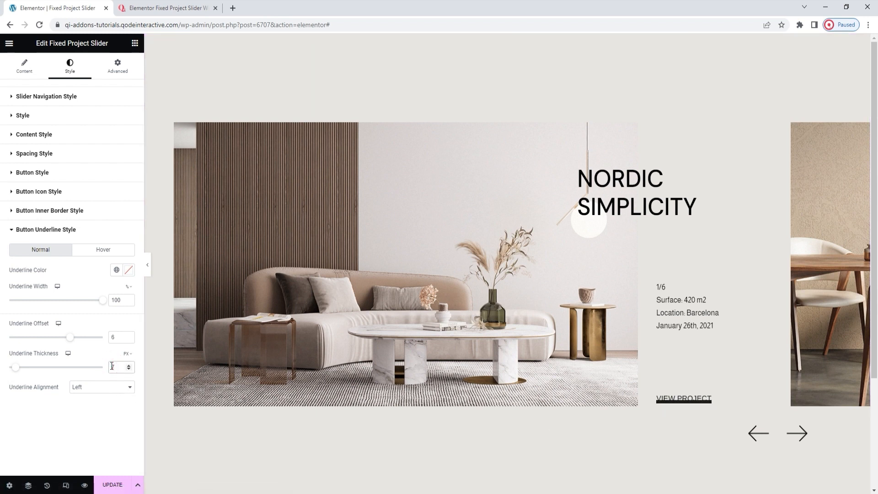
pyautogui.press('BackSpace')
pyautogui.click(97, 355)
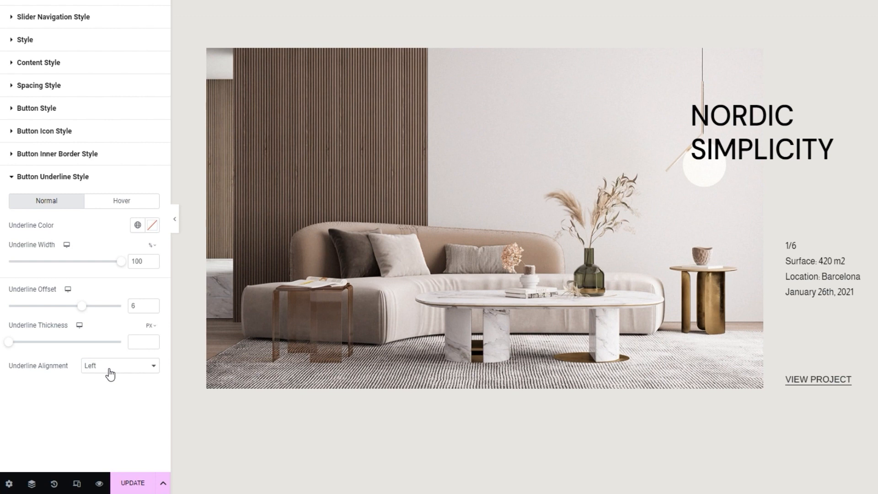
pyautogui.click(110, 374)
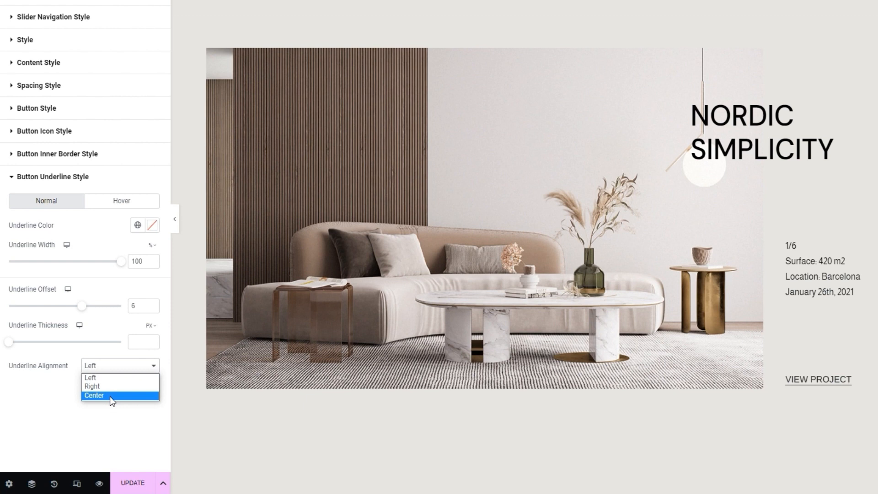
pyautogui.click(108, 377)
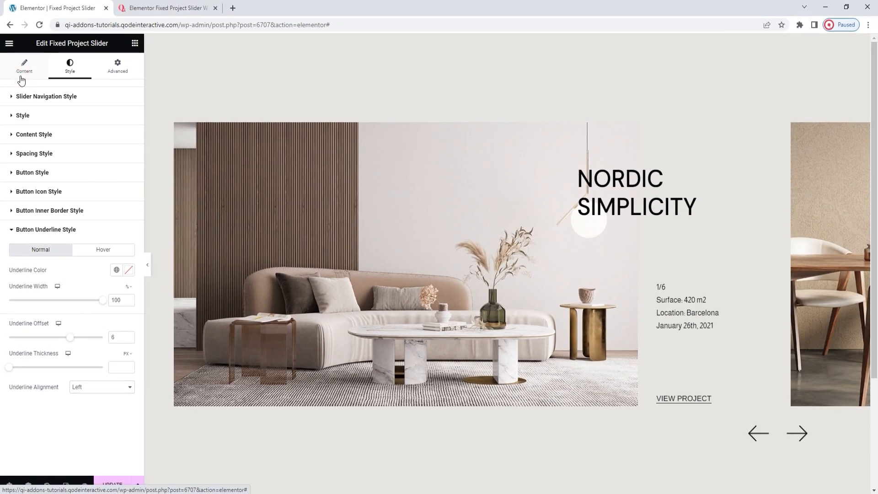
# Step: Set Enable Slider Autoplay to Yes in the slider's general settings and set the Slide Duration to 4000 ms
pyautogui.click(21, 80)
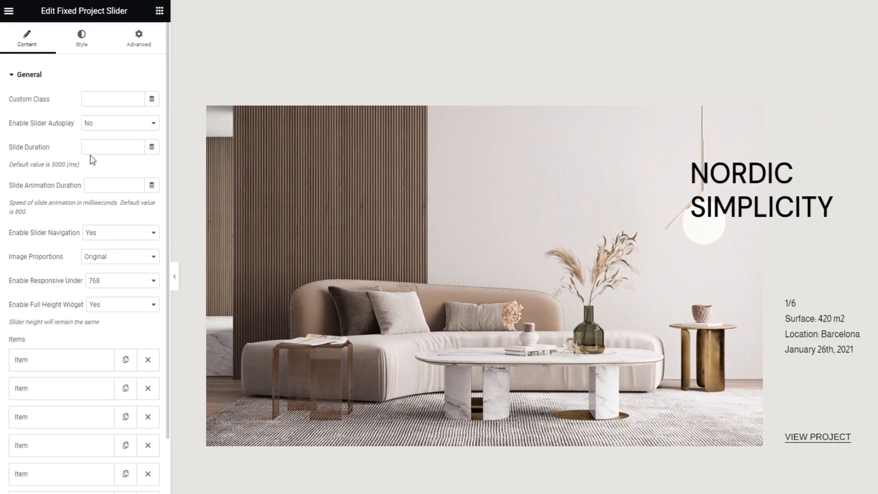
pyautogui.click(87, 138)
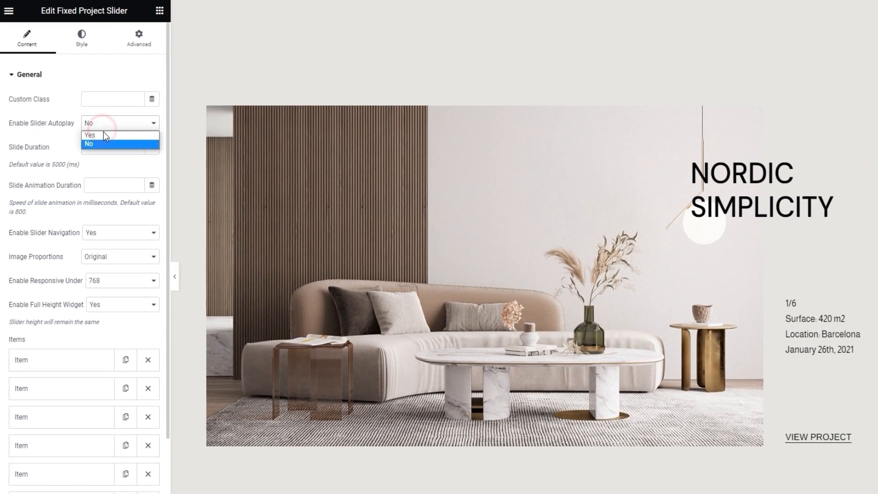
pyautogui.click(103, 135)
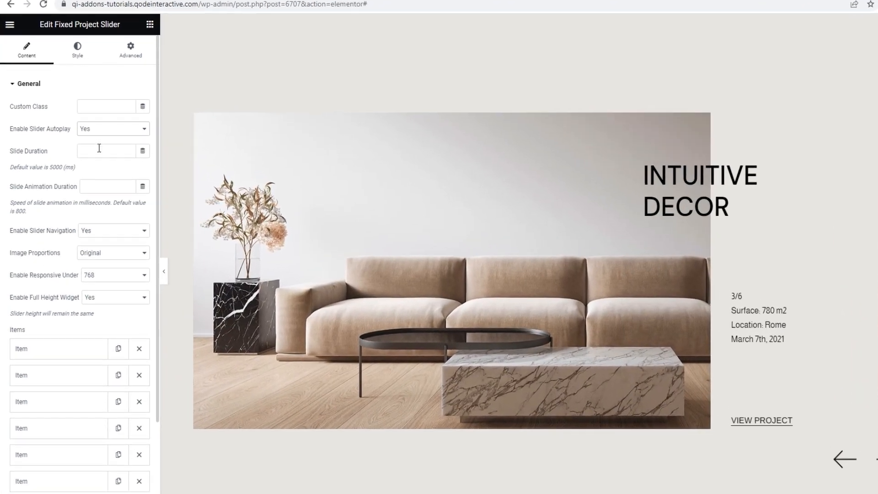
pyautogui.click(99, 148)
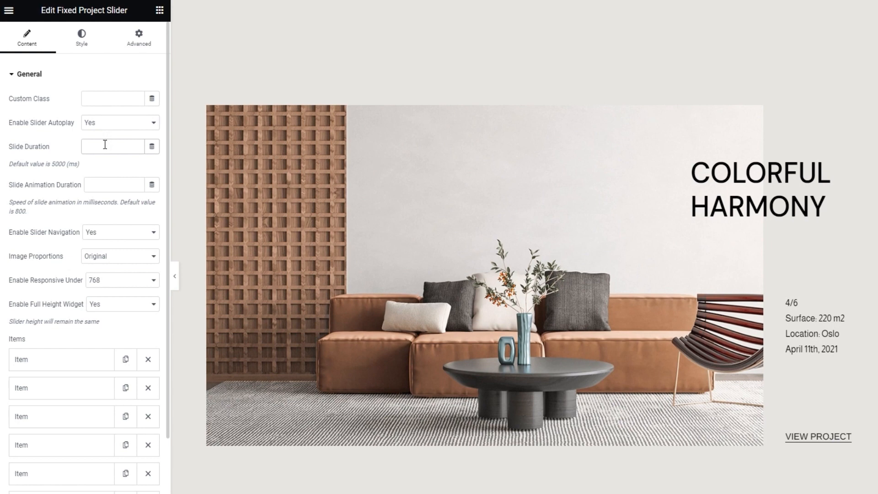
pyautogui.click(105, 146)
pyautogui.write('4000')
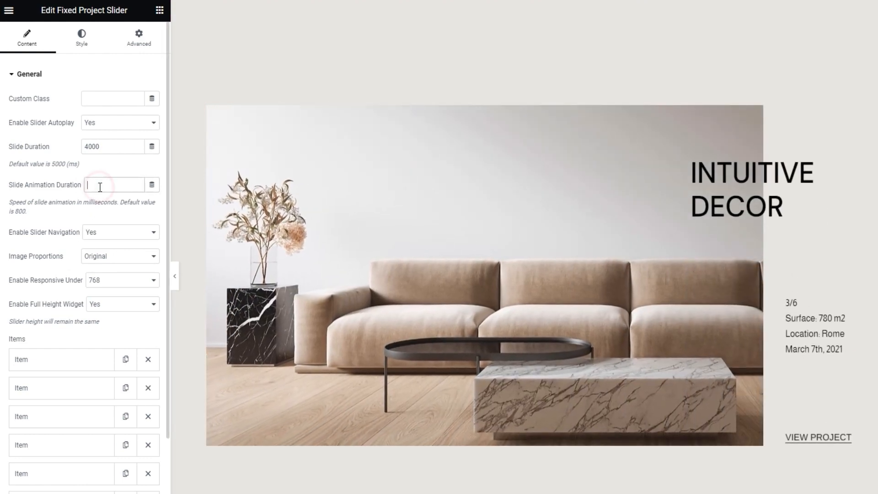
# Step: Try a Slide Animation Duration of 100 ms for the slider and clear the value again
pyautogui.click(99, 187)
pyautogui.write('1000')
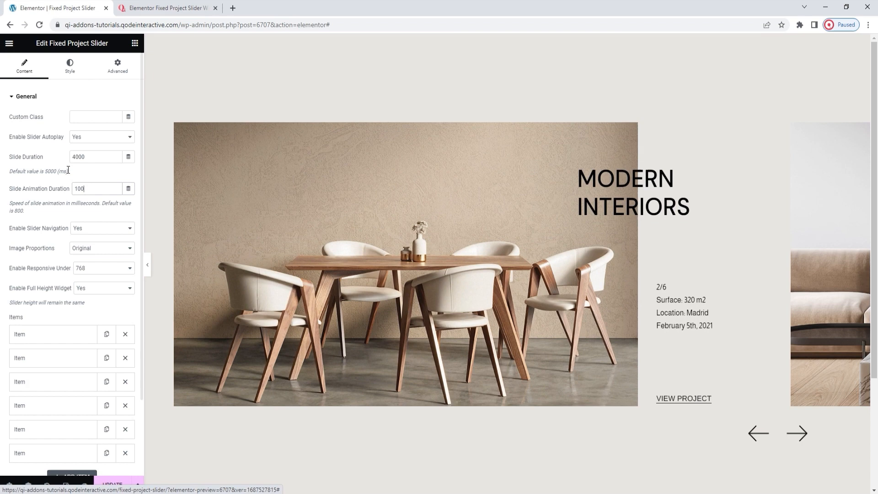
pyautogui.click(82, 193)
pyautogui.press('BackSpace')
pyautogui.press('BackSpace')
pyautogui.press('BackSpace')
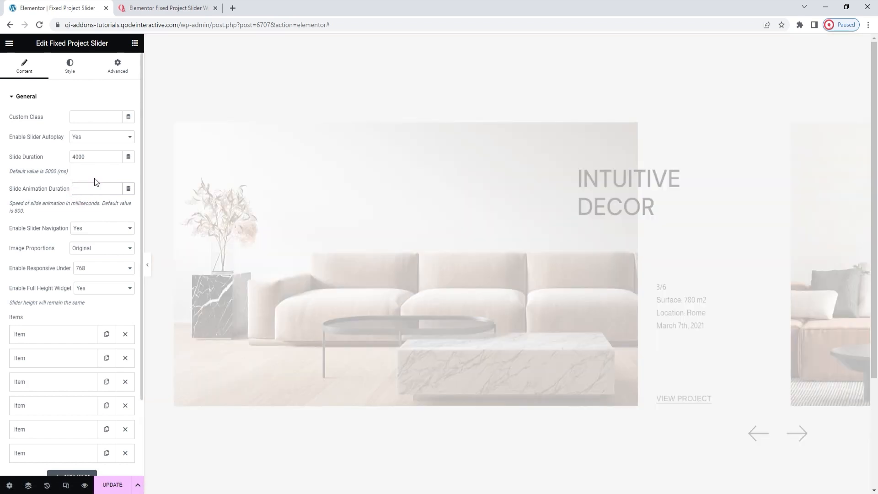
pyautogui.click(95, 177)
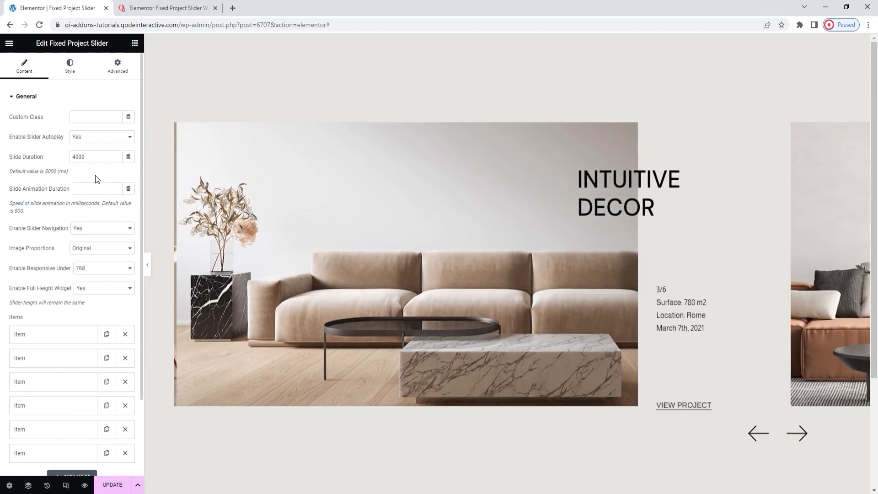
# Step: Advance the slider preview through the remaining projects back to Nordic Simplicity and save the page changes
pyautogui.click(795, 437)
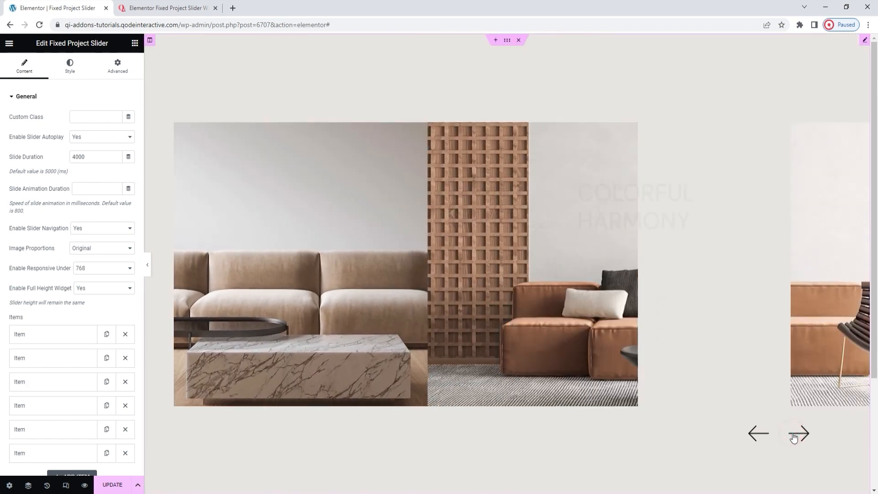
pyautogui.click(794, 436)
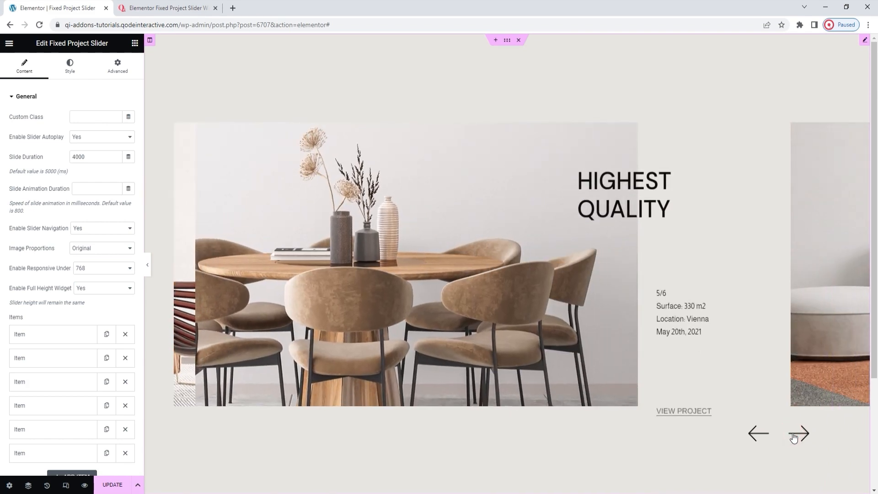
pyautogui.click(794, 437)
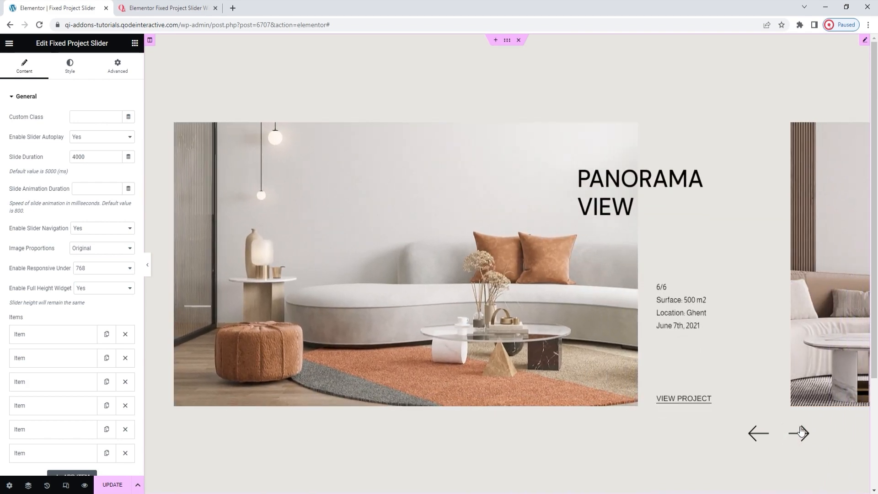
pyautogui.click(800, 429)
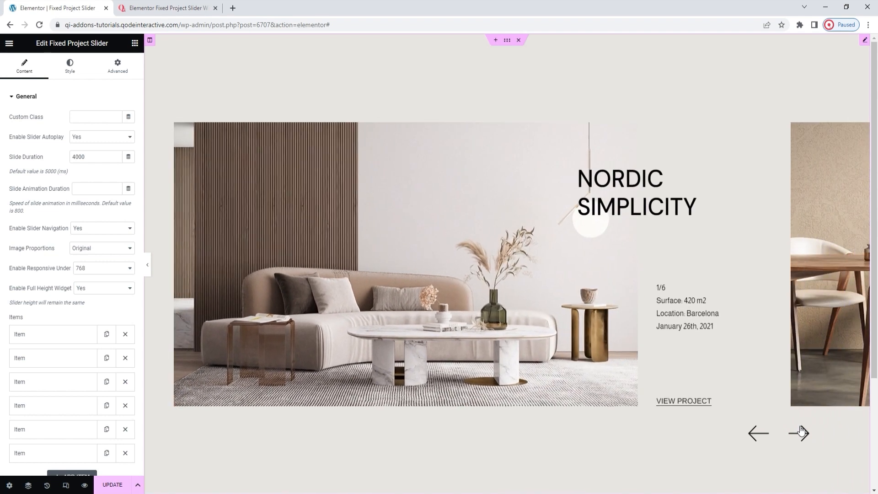
pyautogui.click(115, 485)
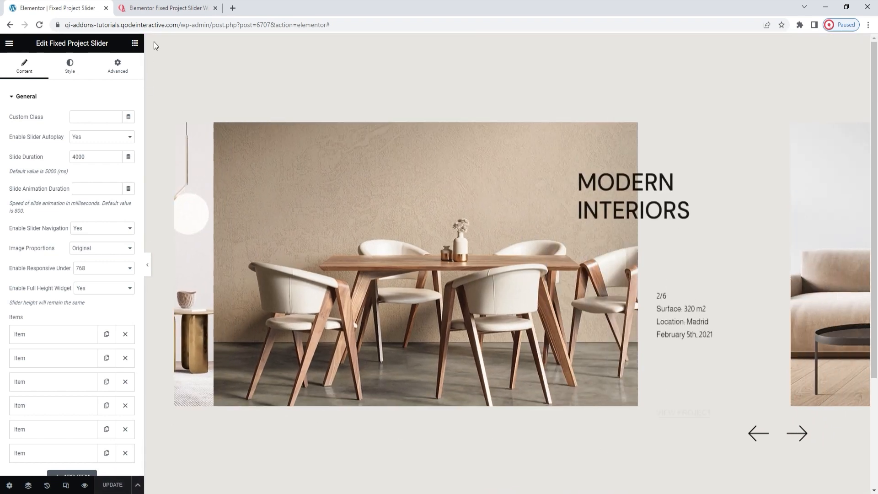
# Step: Switch to the Fixed Project Slider demo page and look through its image slider examples and feature sections
pyautogui.click(166, 8)
pyautogui.moveTo(874, 366); pyautogui.dragTo(876, 151)
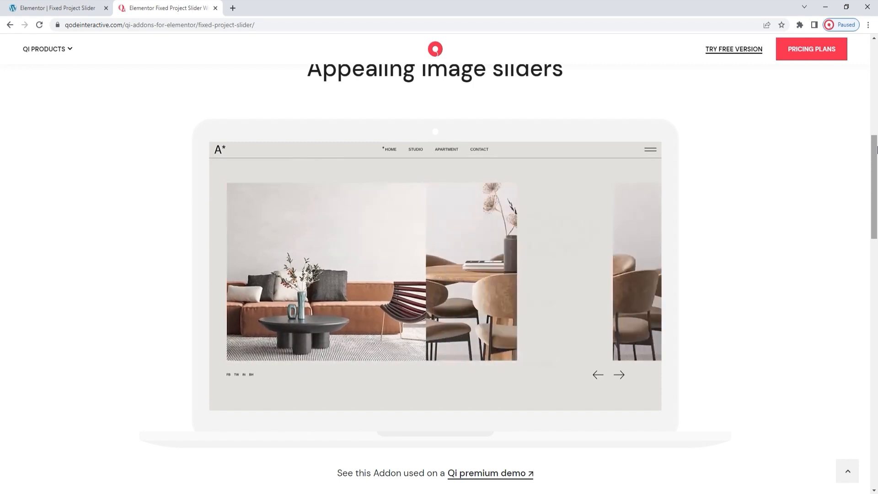
pyautogui.moveTo(875, 148); pyautogui.dragTo(875, 298)
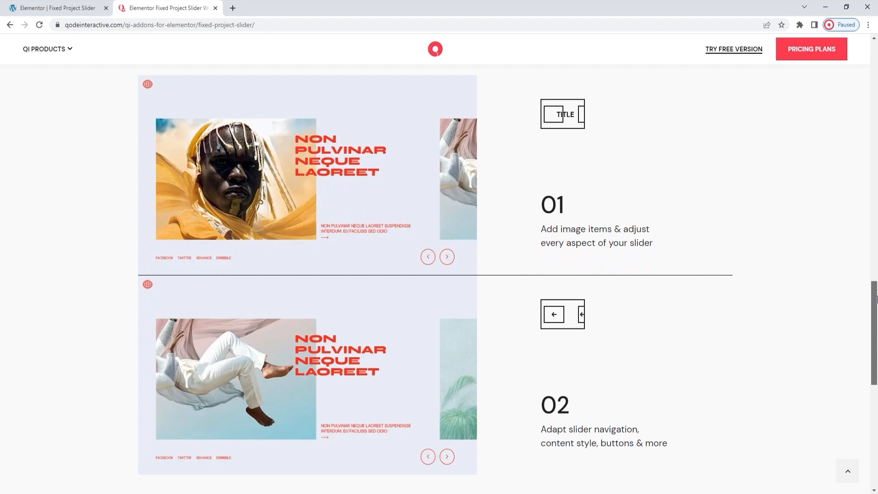
pyautogui.moveTo(876, 298); pyautogui.dragTo(876, 328)
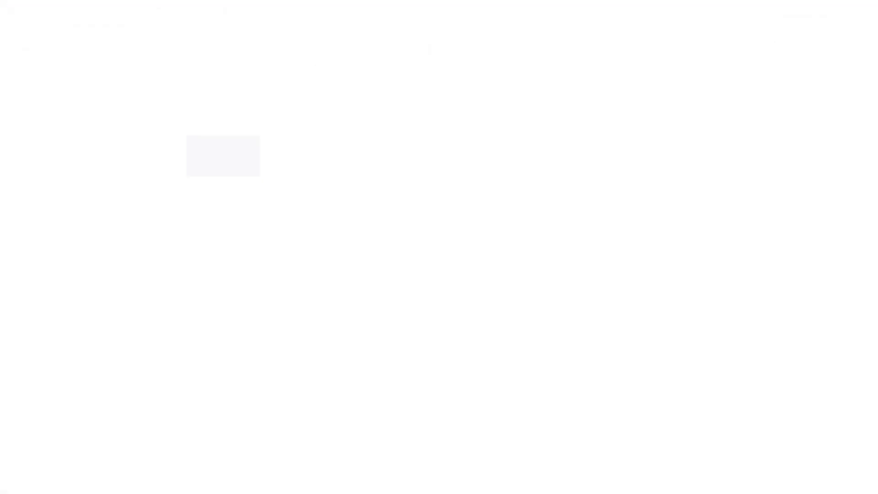